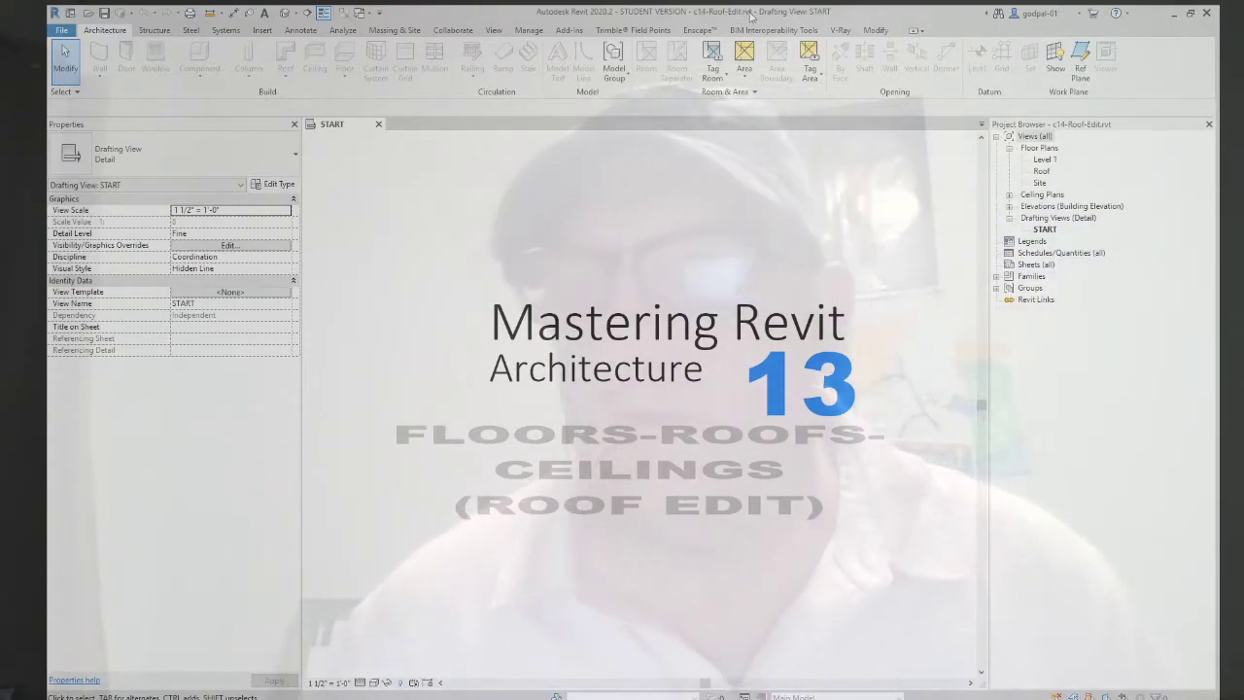
{"action": "double_click", "coordinate": [1044, 172]}
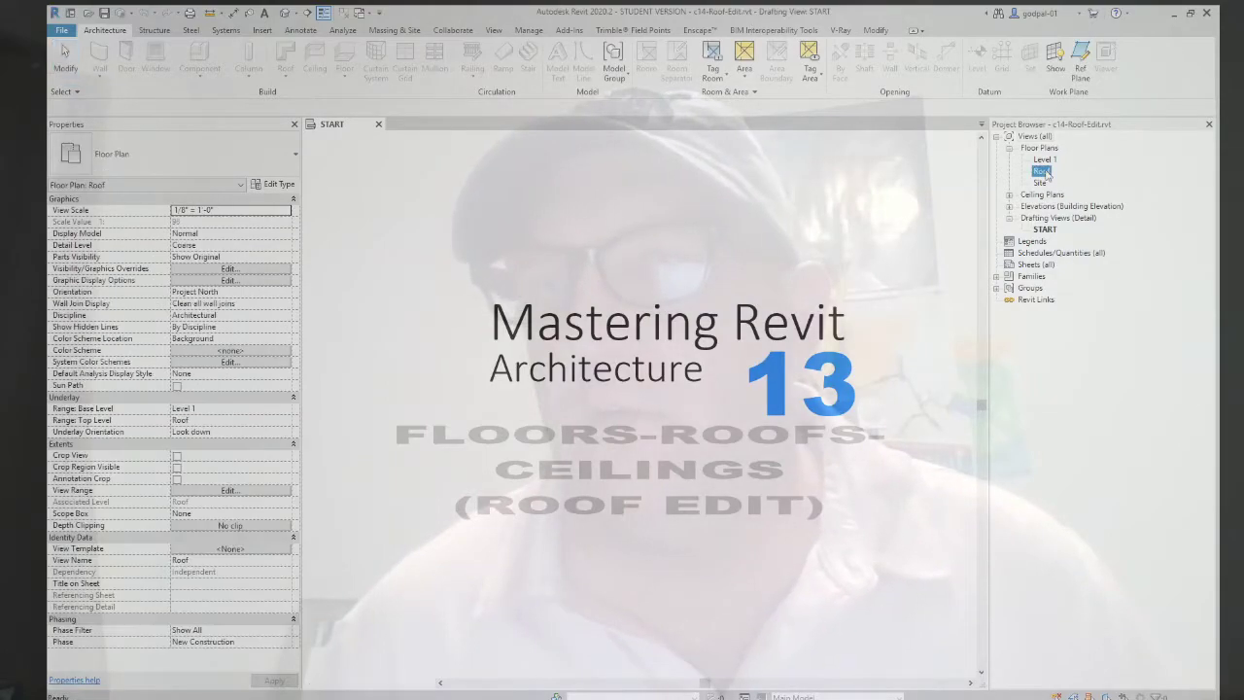
{"action": "left_click", "coordinate": [706, 362]}
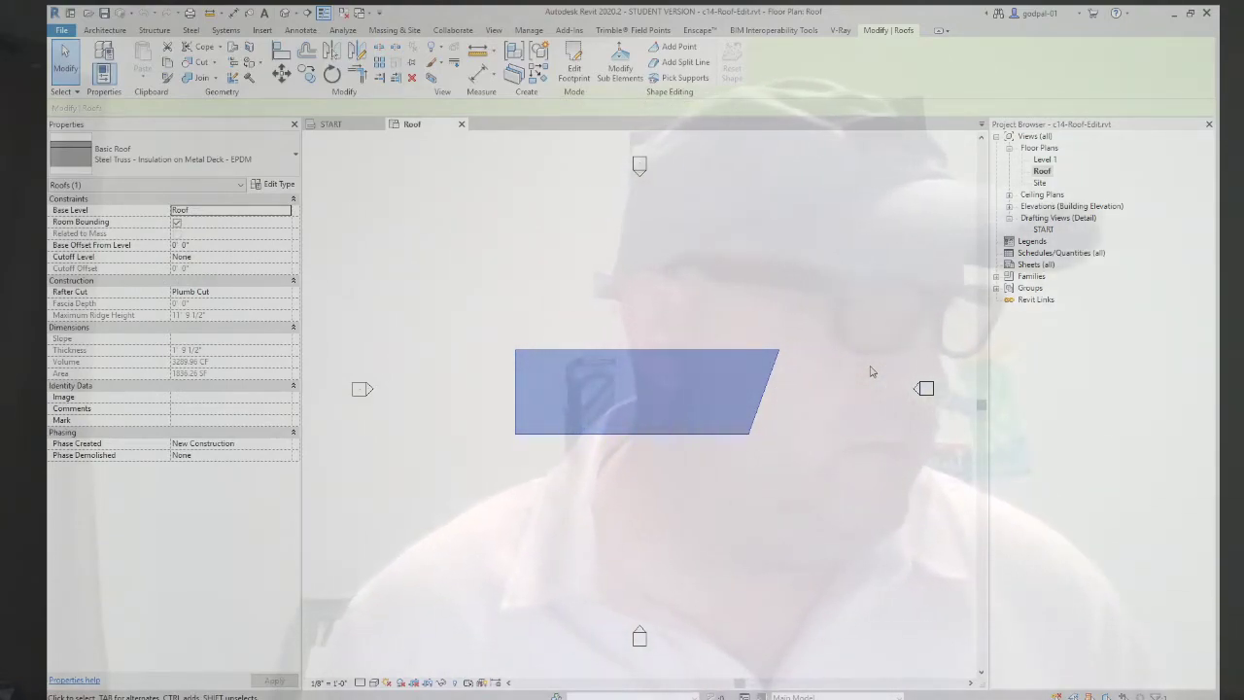
{"action": "left_click", "coordinate": [680, 278]}
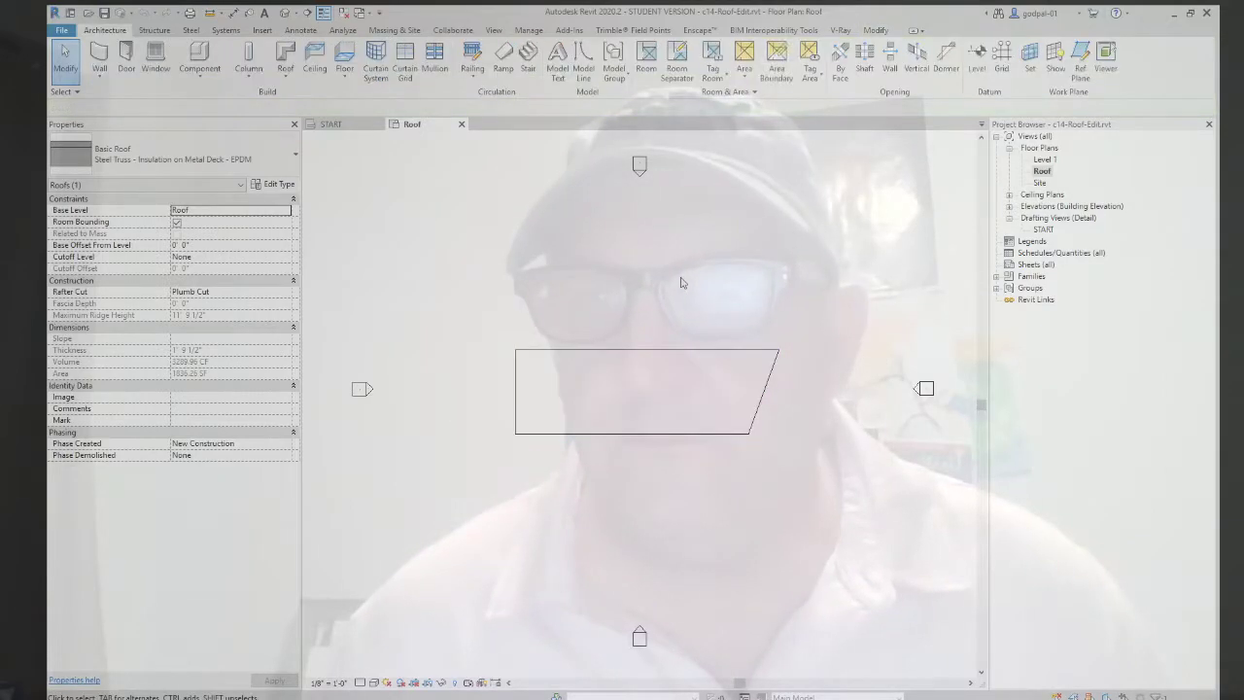
Step: Open the South elevation, close the START view, and tile South beside the Roof plan with WT
{"action": "left_click", "coordinate": [1010, 207]}
{"action": "double_click", "coordinate": [1039, 241]}
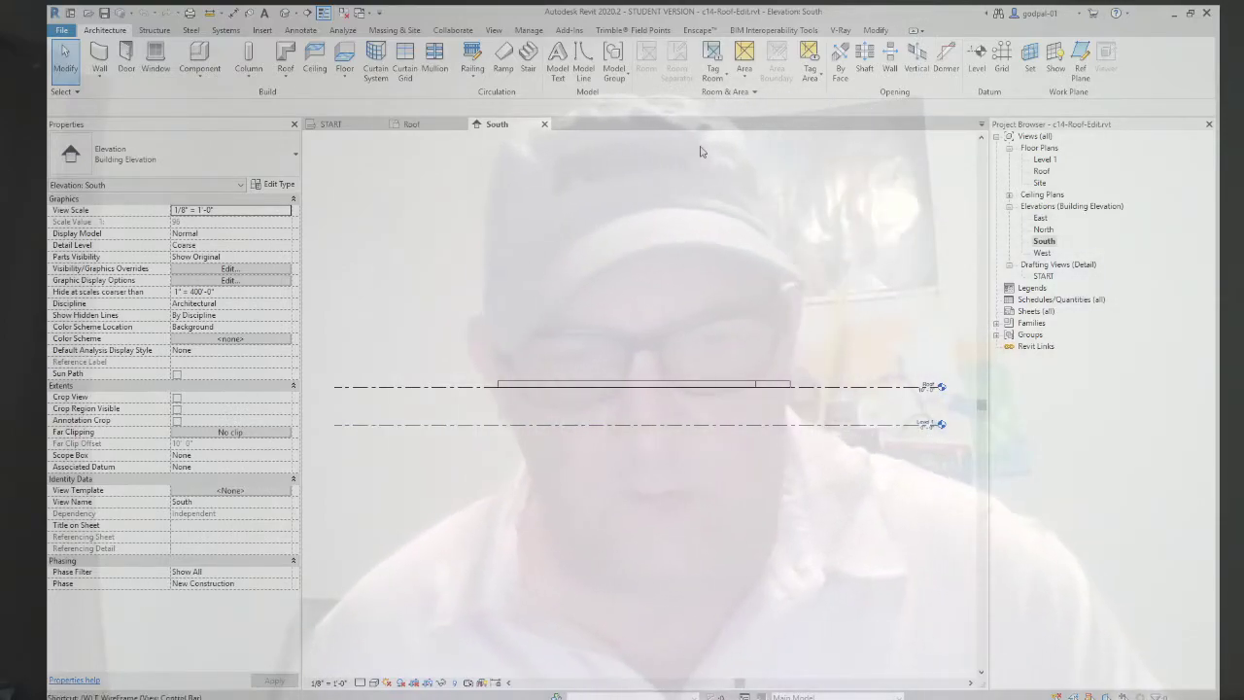
{"action": "key", "text": "w"}
{"action": "key", "text": "t"}
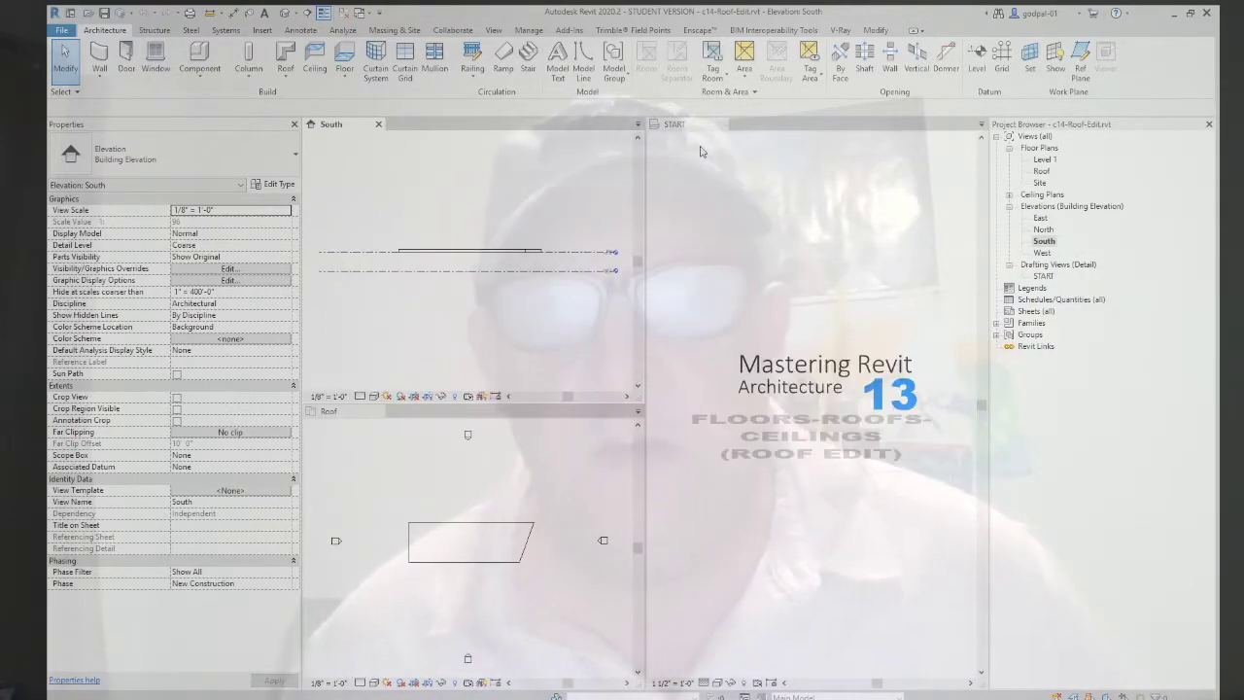
{"action": "left_click", "coordinate": [724, 124]}
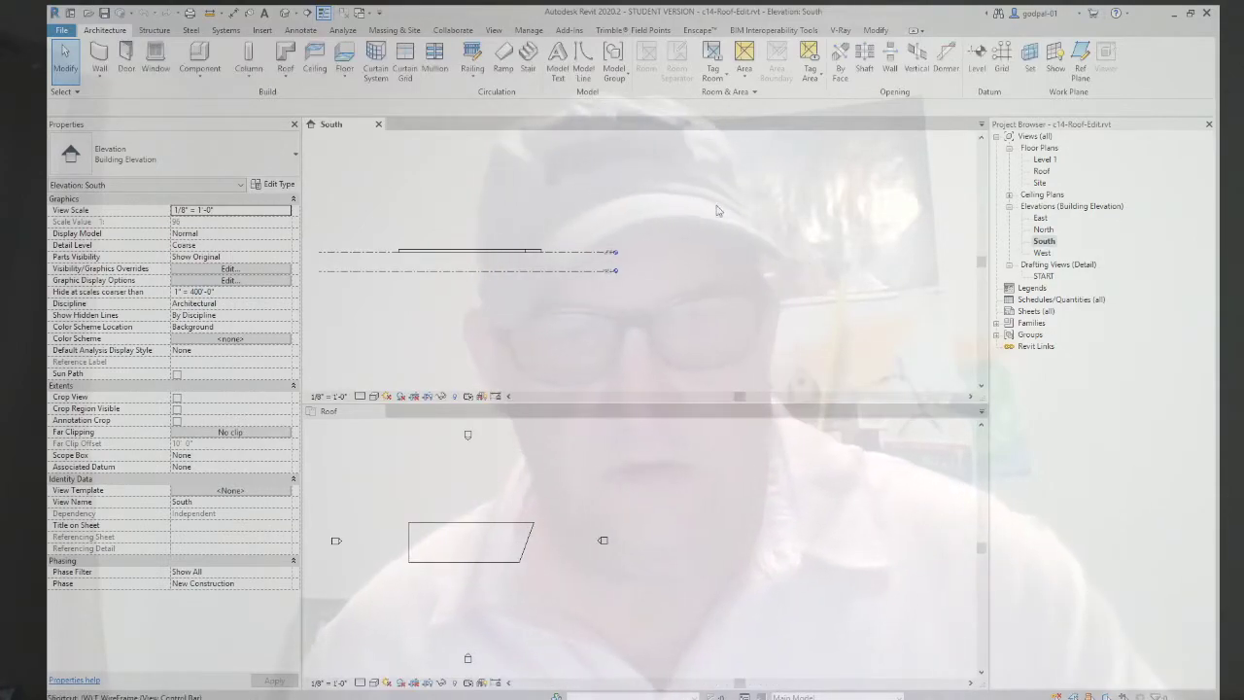
{"action": "key", "text": "w"}
{"action": "key", "text": "t"}
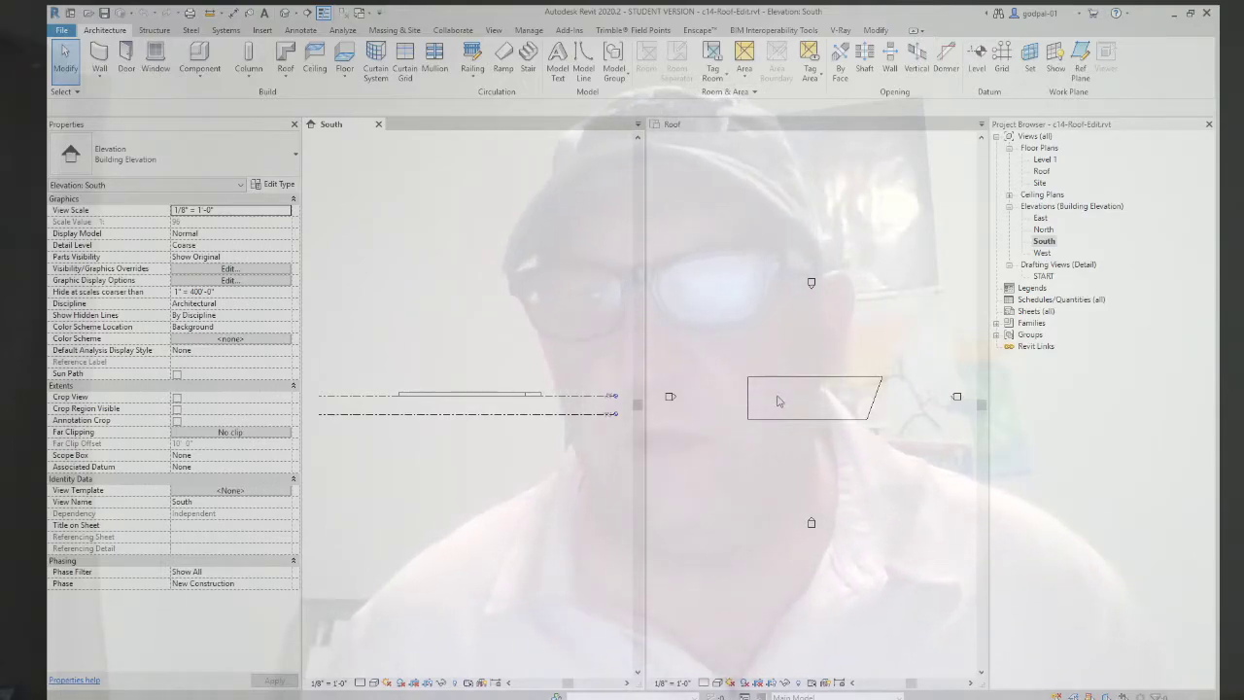
{"action": "scroll", "coordinate": [521, 398], "scroll_direction": "up", "scroll_amount": 1}
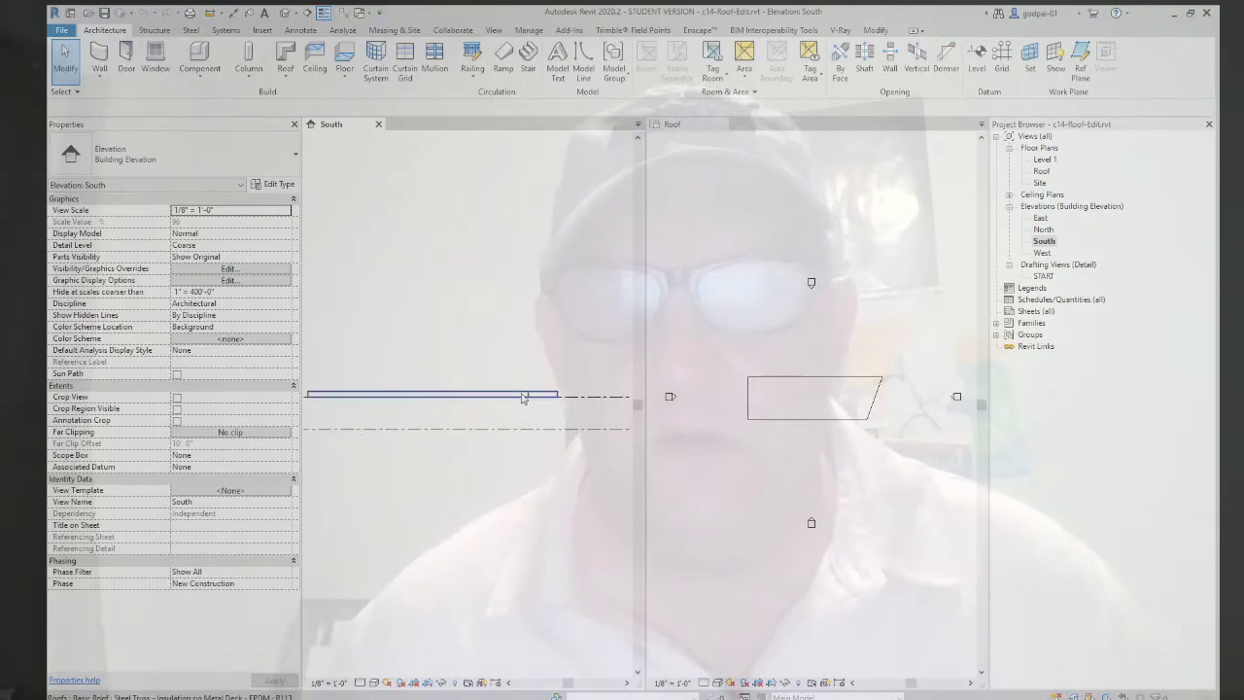
Step: Select the flat roof in the South elevation and start Add Split Line
{"action": "left_click", "coordinate": [522, 397]}
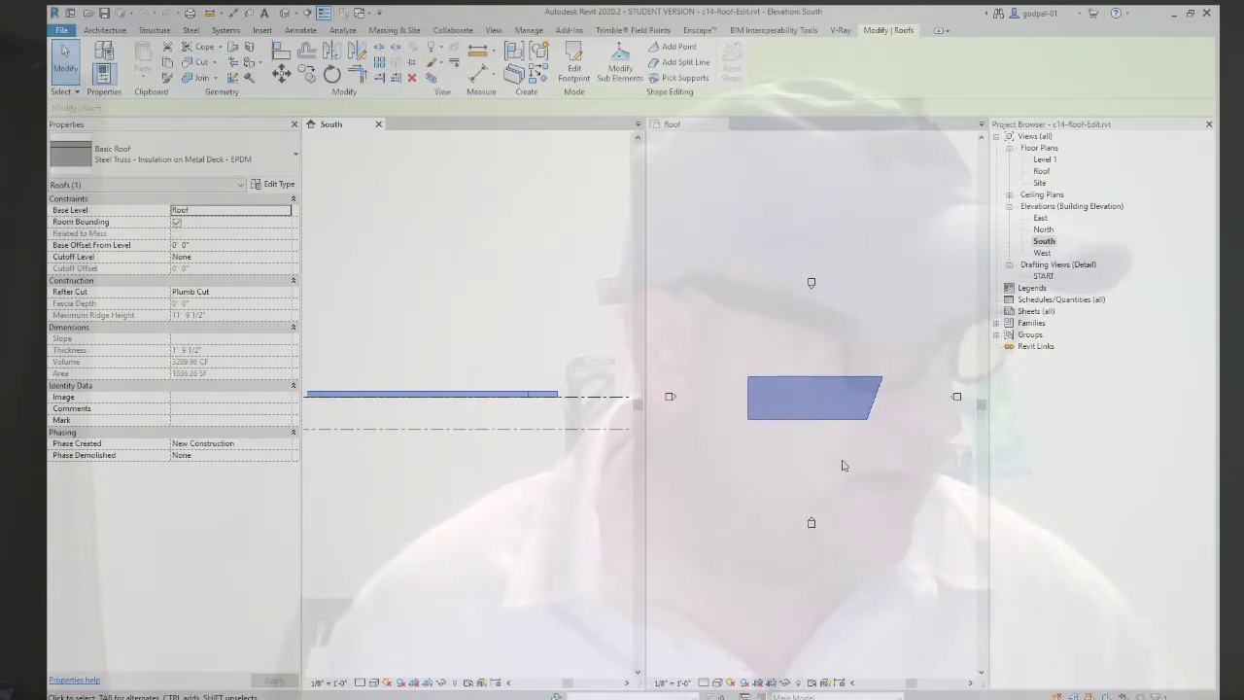
{"action": "left_click", "coordinate": [686, 64]}
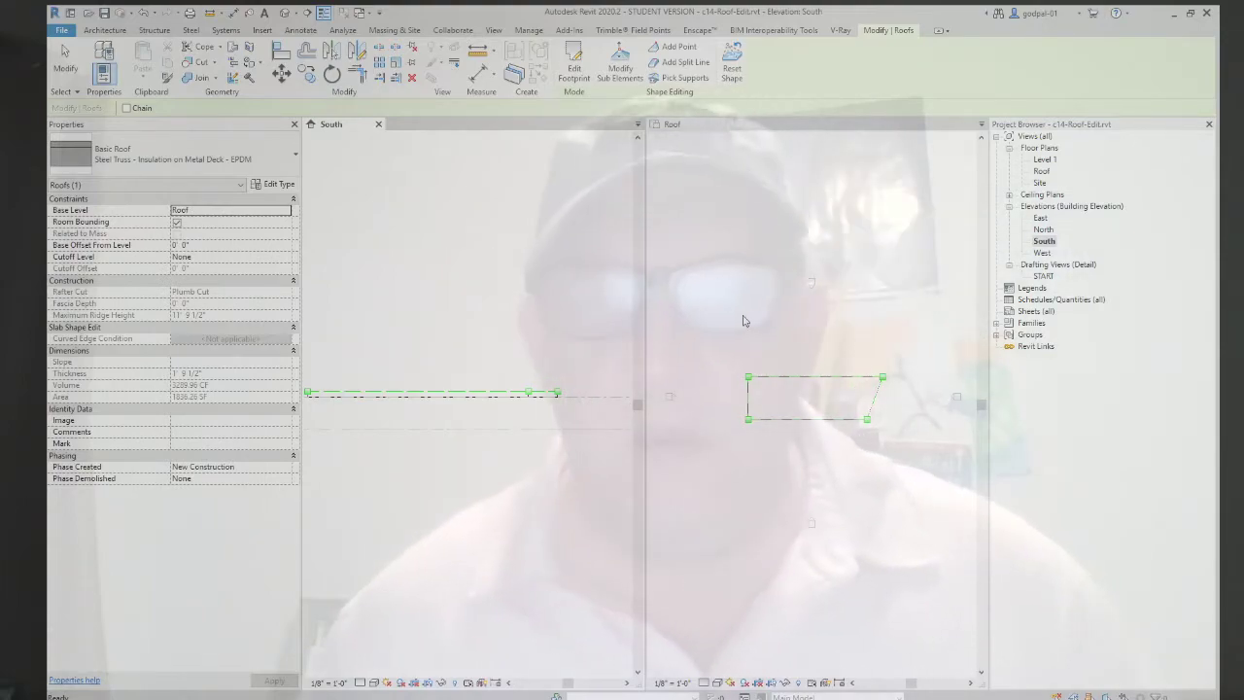
Step: Draw two vertical split lines across the roof in the Roof plan, top edge to bottom edge
{"action": "left_click", "coordinate": [795, 409]}
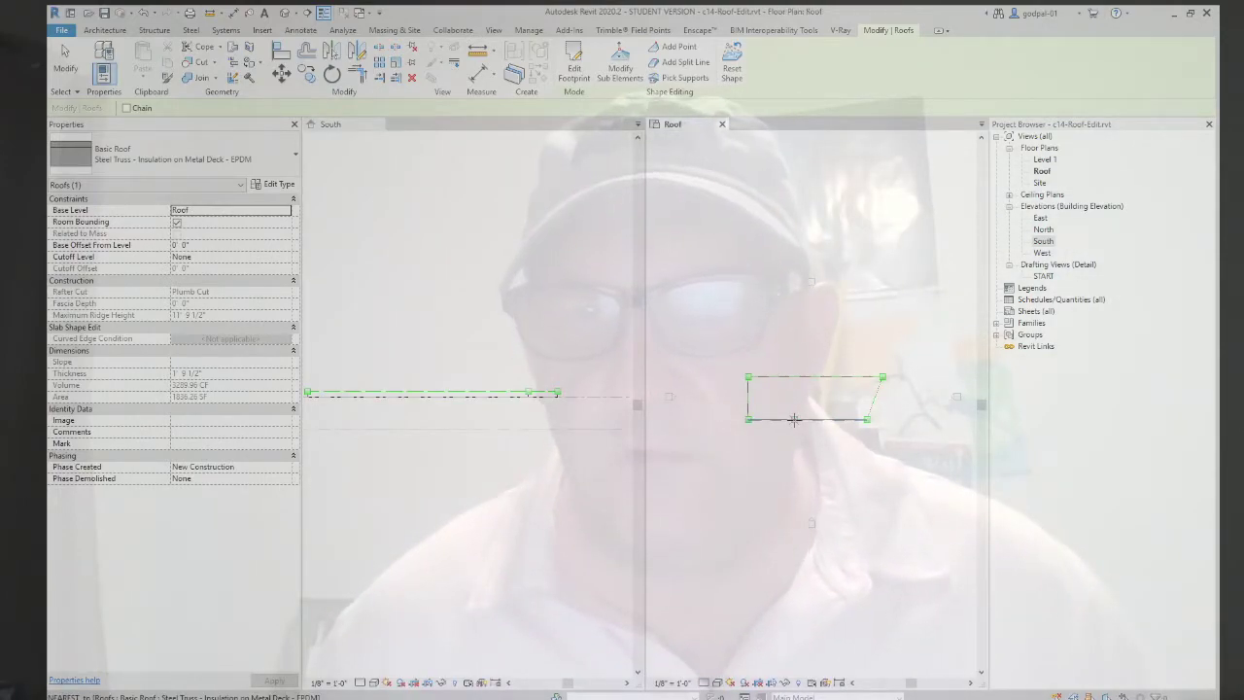
{"action": "left_click", "coordinate": [794, 377]}
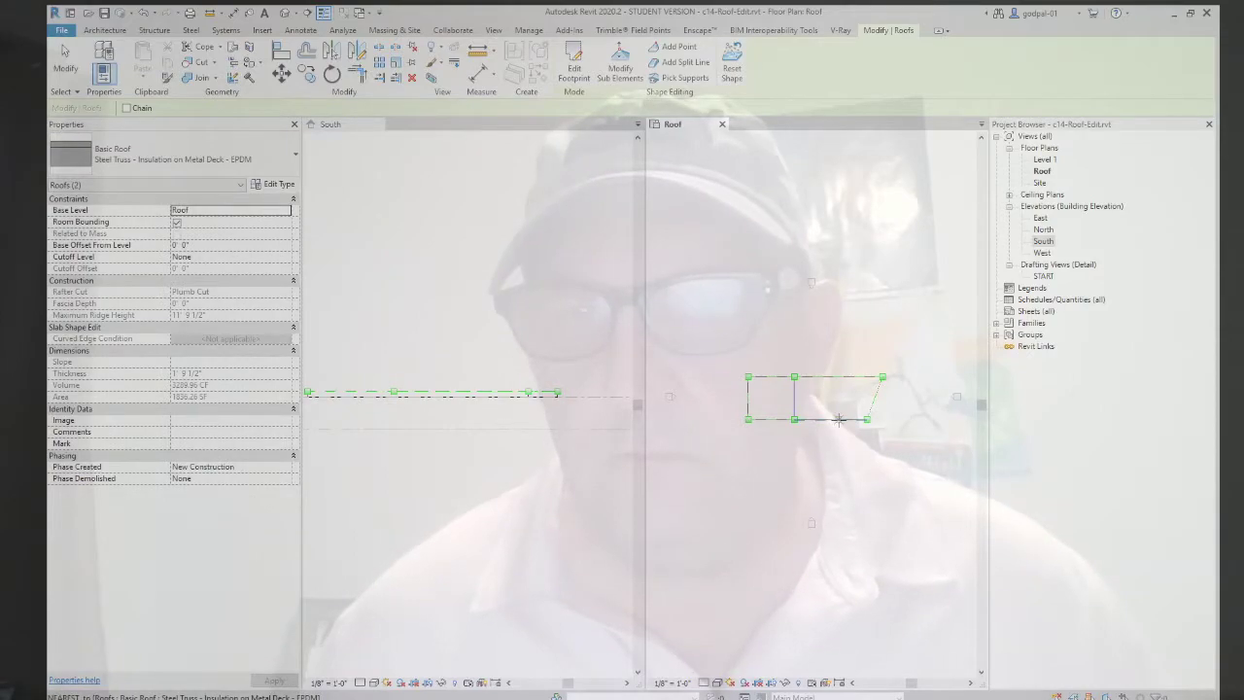
{"action": "left_click", "coordinate": [837, 418]}
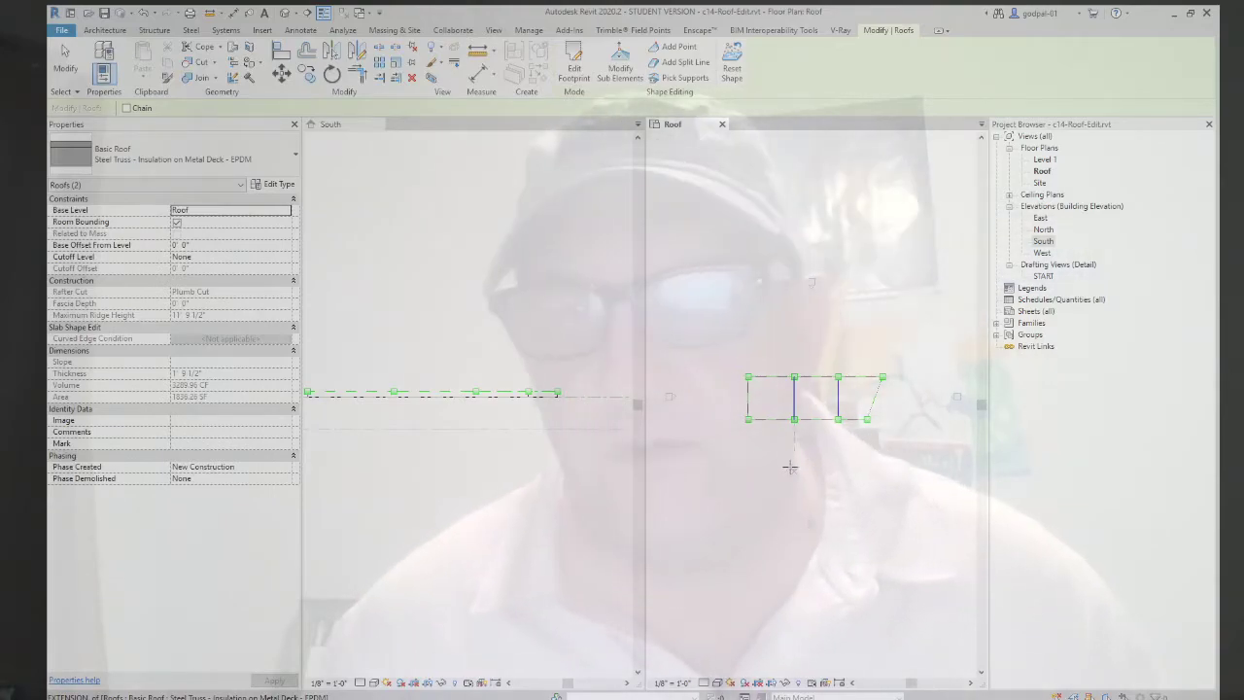
{"action": "left_click", "coordinate": [748, 419]}
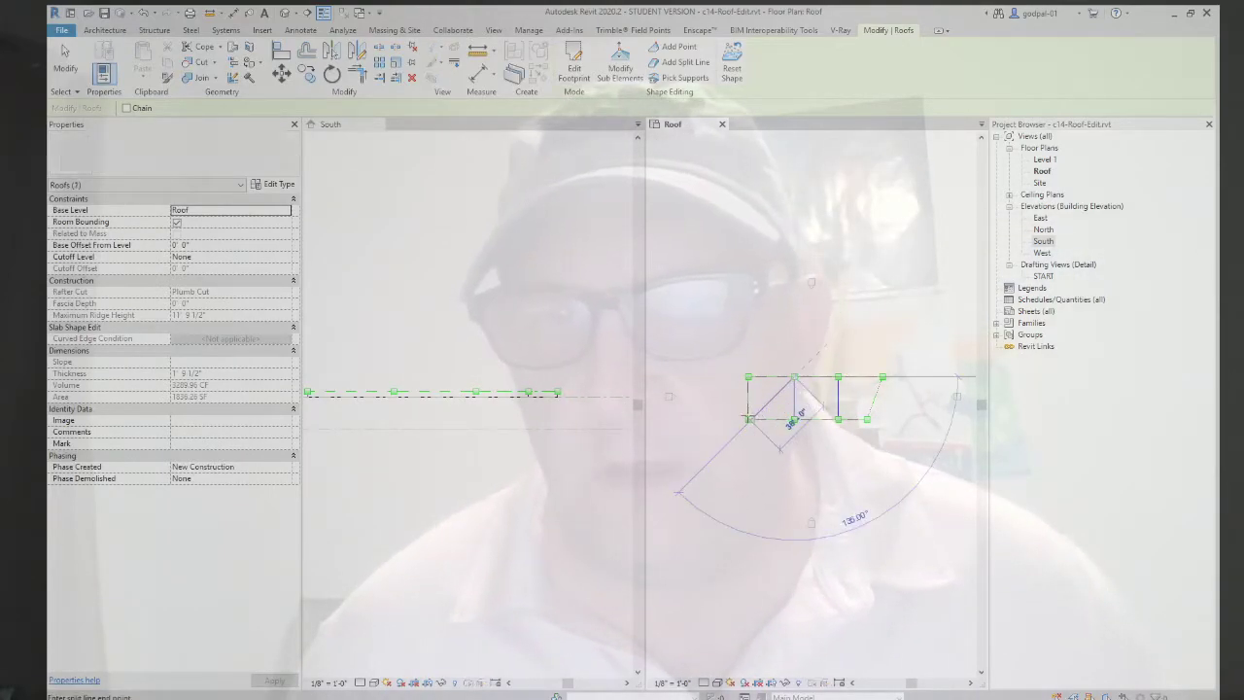
Step: Undo a misplaced diagonal, then split from the lower-left corner to the roof's top edge
{"action": "left_click", "coordinate": [837, 377]}
{"action": "scroll", "coordinate": [744, 437], "scroll_direction": "up", "scroll_amount": 3}
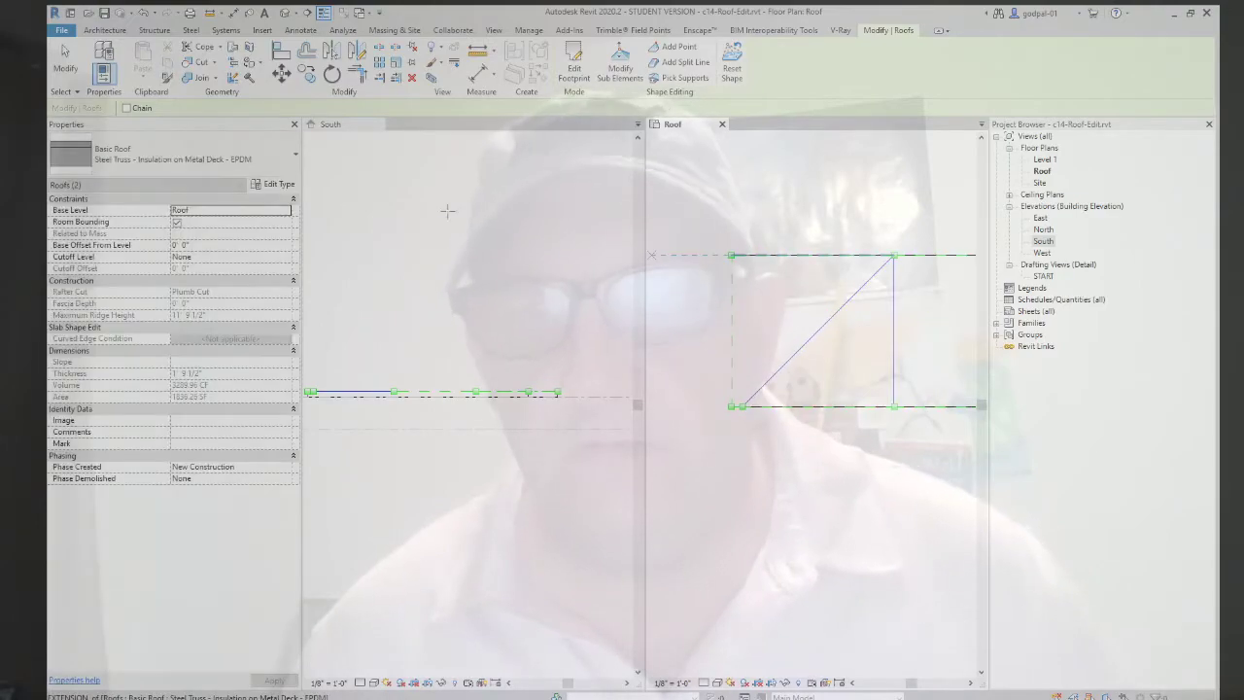
{"action": "left_click", "coordinate": [144, 13]}
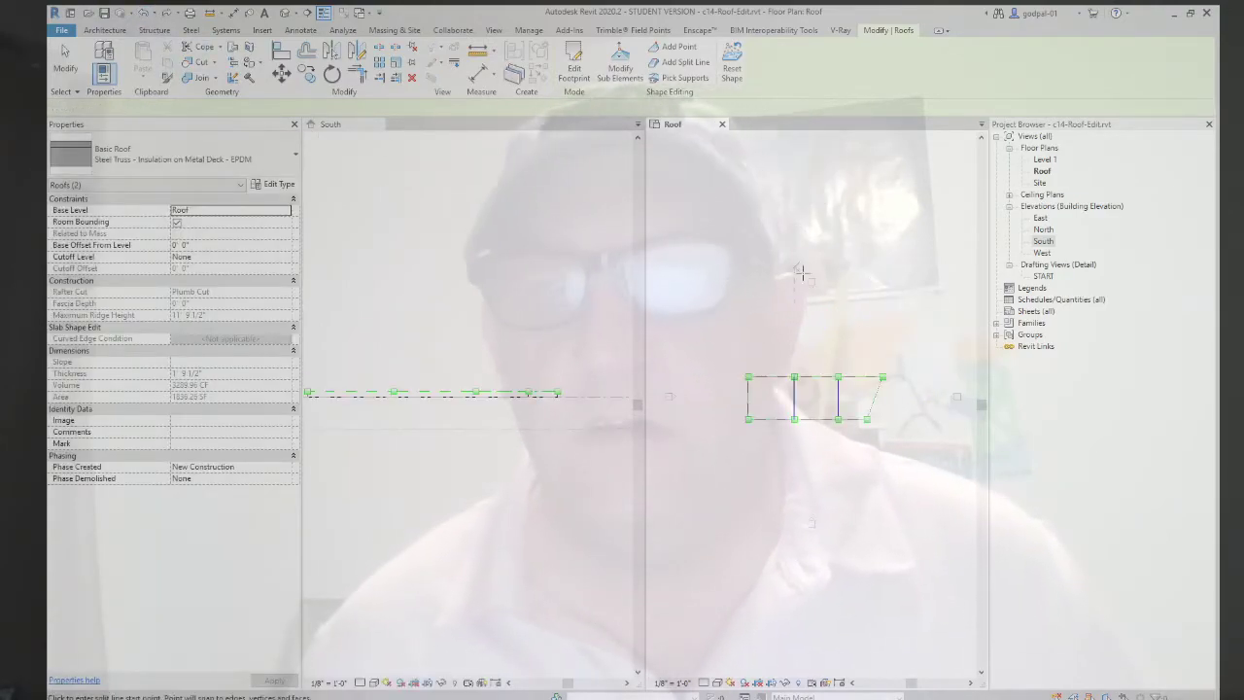
{"action": "left_click", "coordinate": [749, 420]}
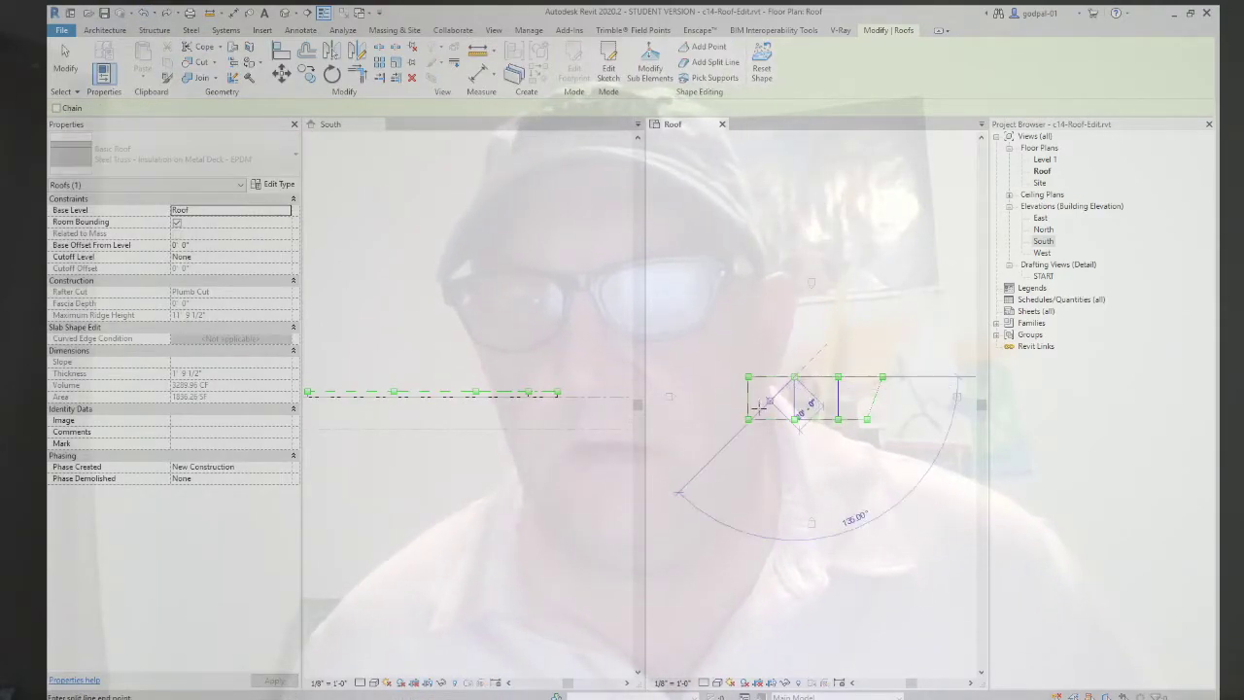
{"action": "scroll", "coordinate": [748, 420], "scroll_direction": "up", "scroll_amount": 2}
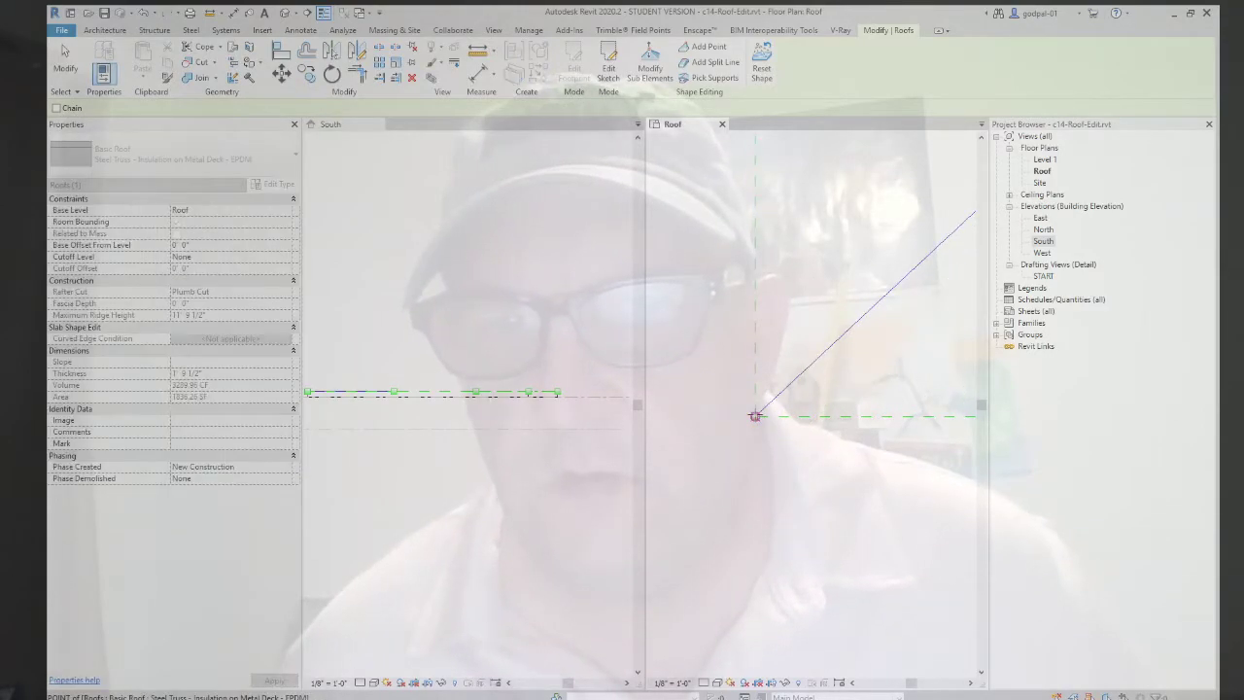
{"action": "left_click", "coordinate": [967, 218]}
{"action": "scroll", "coordinate": [765, 392], "scroll_direction": "down", "scroll_amount": 2}
Step: Add diagonals from the top-left corner to the bottom edge and from the right vertical line to the corner
{"action": "left_click", "coordinate": [760, 305]}
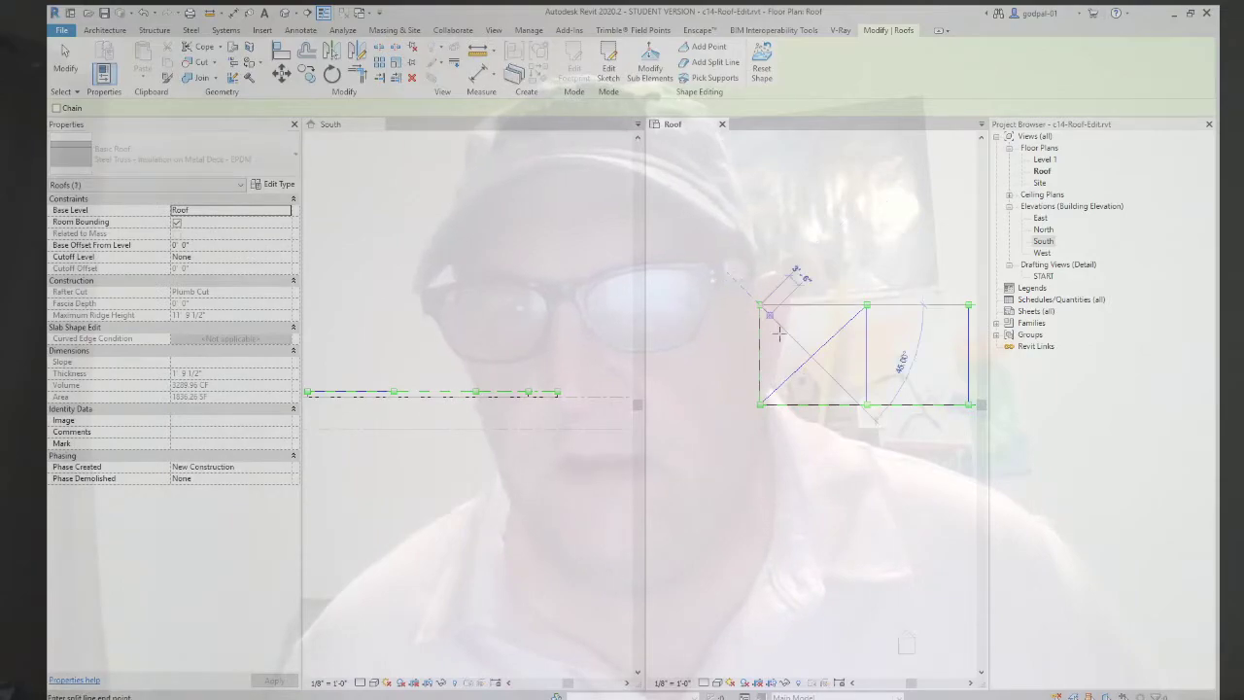
{"action": "left_click", "coordinate": [866, 404]}
{"action": "middle_click_drag", "start_coordinate": [866, 404], "coordinate": [752, 485]}
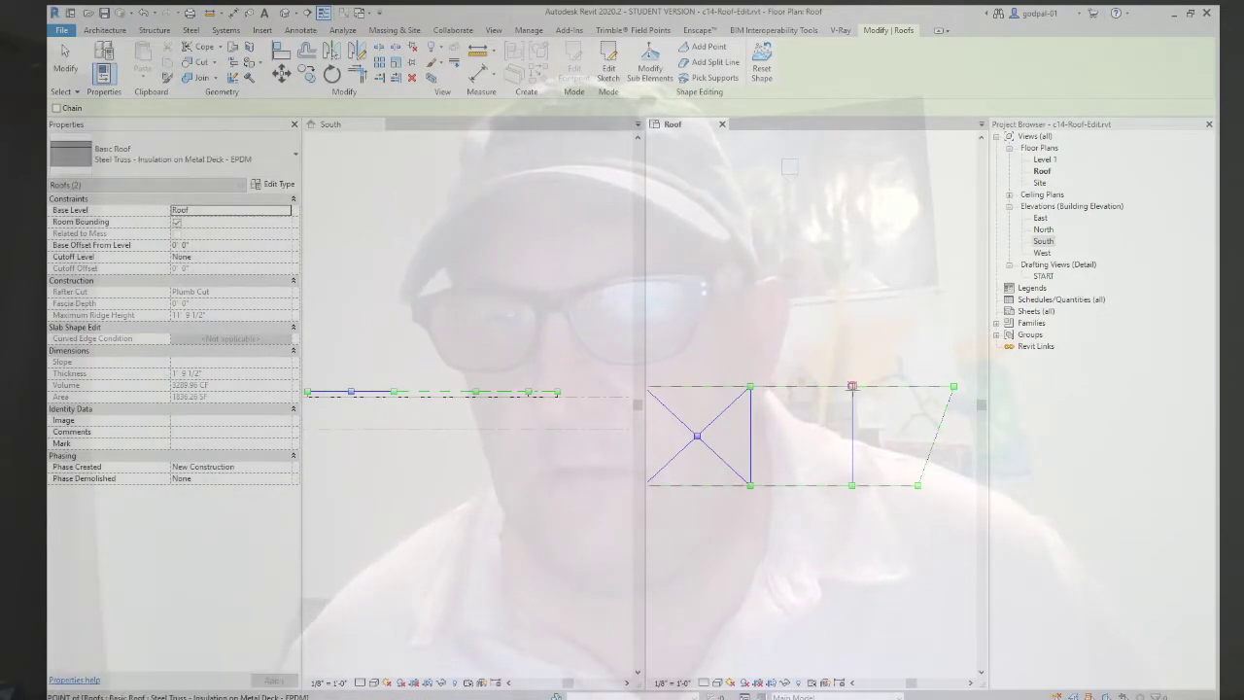
{"action": "scroll", "coordinate": [829, 404], "scroll_direction": "up", "scroll_amount": 1}
{"action": "left_click", "coordinate": [852, 387]}
{"action": "left_click", "coordinate": [739, 501]}
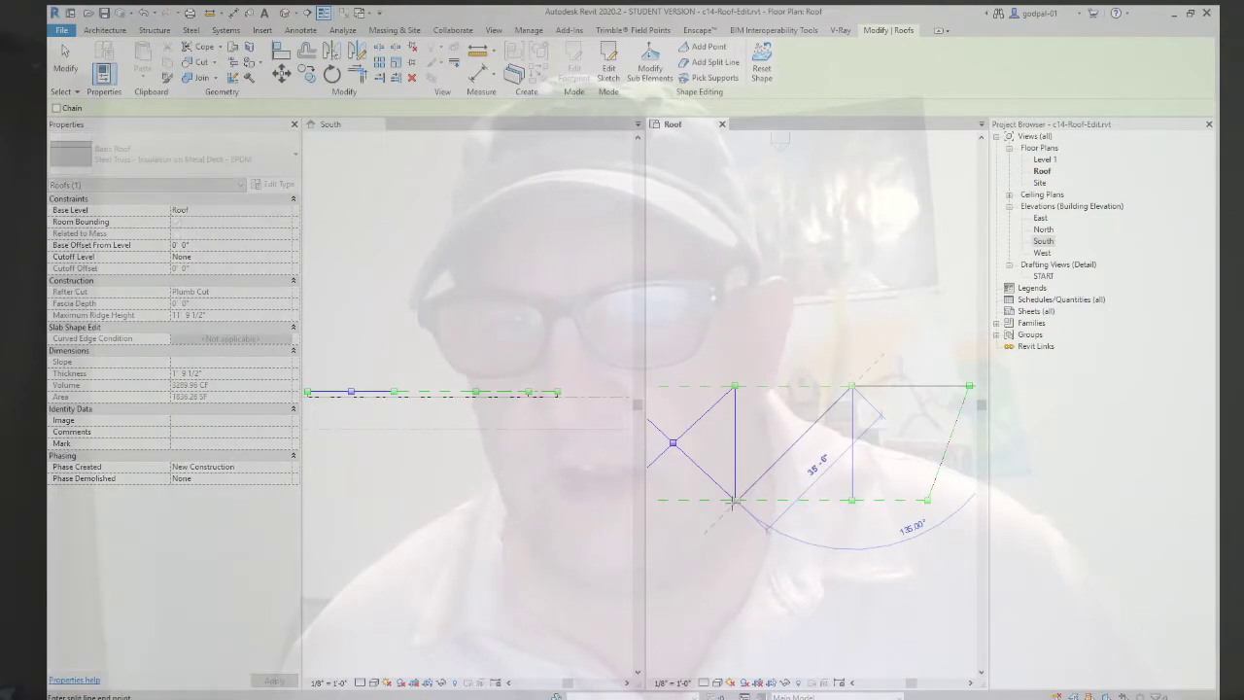
{"action": "scroll", "coordinate": [739, 499], "scroll_direction": "up", "scroll_amount": 3}
{"action": "scroll", "coordinate": [738, 500], "scroll_direction": "up", "scroll_amount": 2}
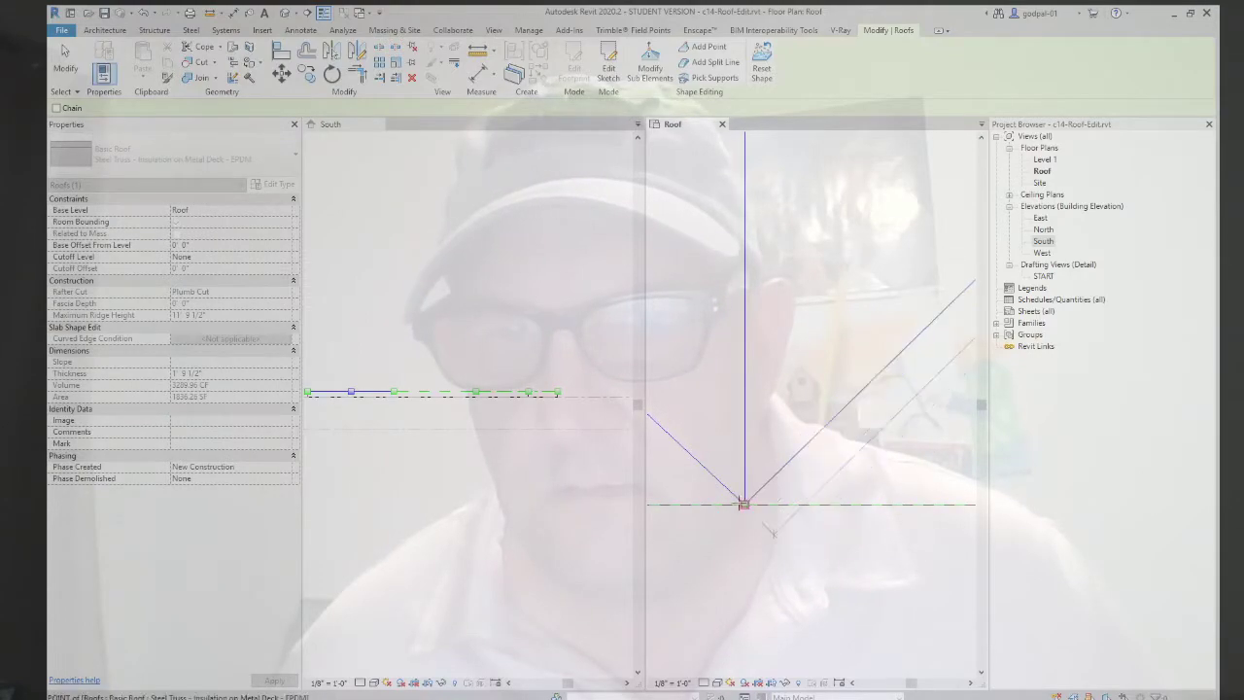
{"action": "left_click", "coordinate": [740, 497]}
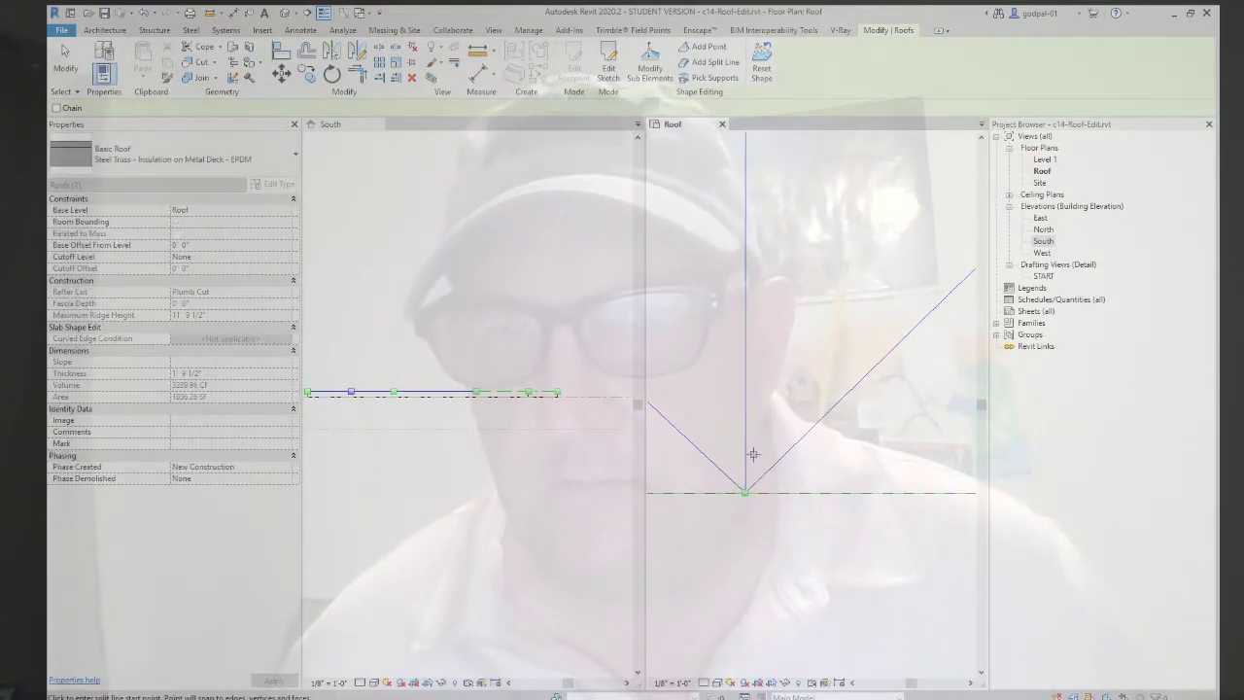
{"action": "middle_click_drag", "start_coordinate": [748, 276], "coordinate": [740, 514]}
Step: Add diagonals from the roof's top corner to its lower corner and from top-right to lower-left
{"action": "left_click", "coordinate": [739, 314]}
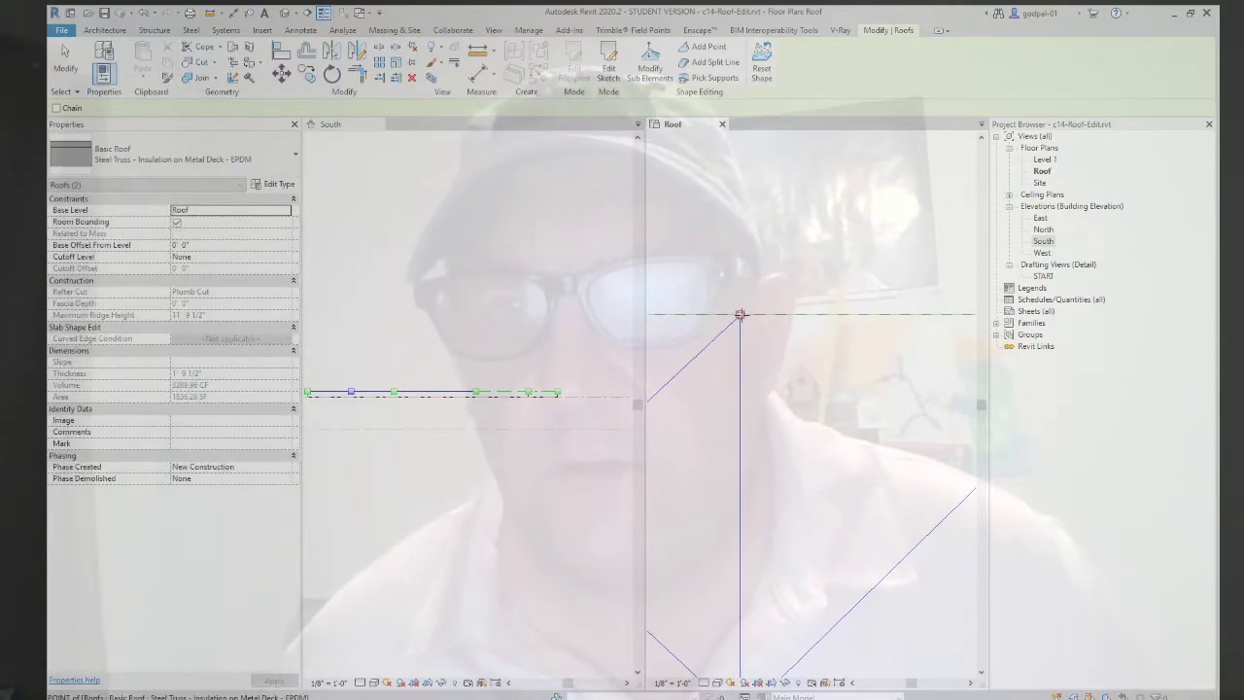
{"action": "scroll", "coordinate": [776, 396], "scroll_direction": "down", "scroll_amount": 3}
{"action": "scroll", "coordinate": [764, 444], "scroll_direction": "up", "scroll_amount": 5}
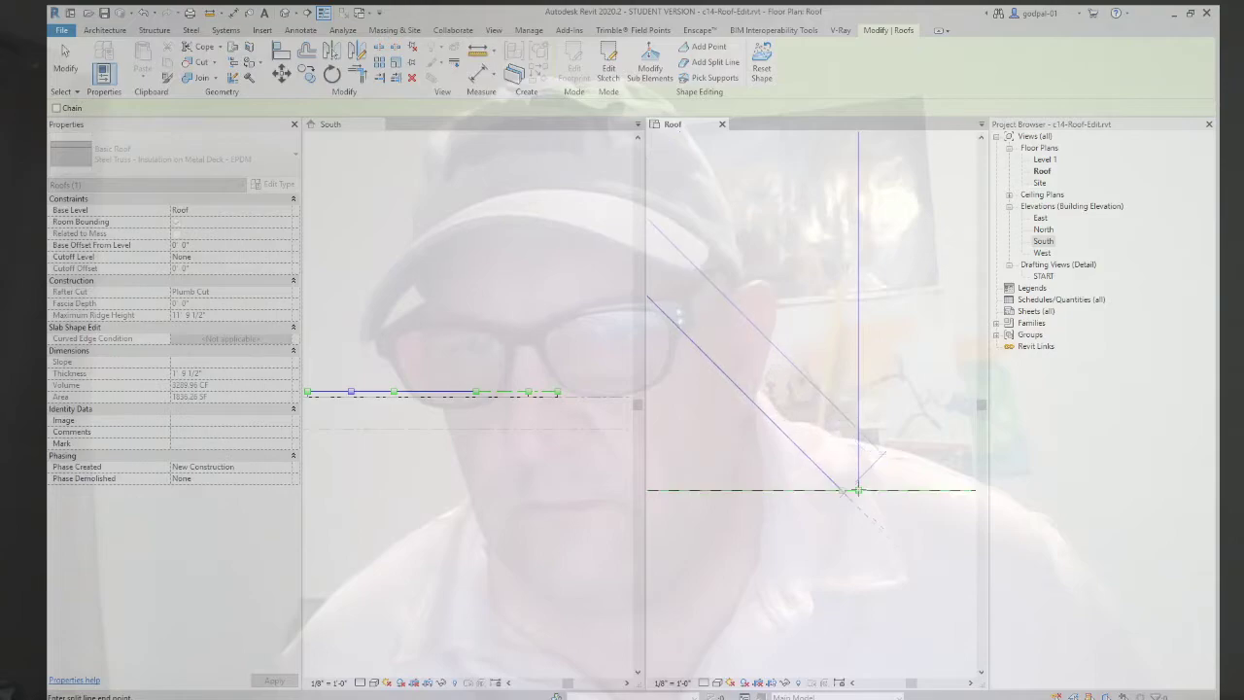
{"action": "left_click", "coordinate": [858, 489]}
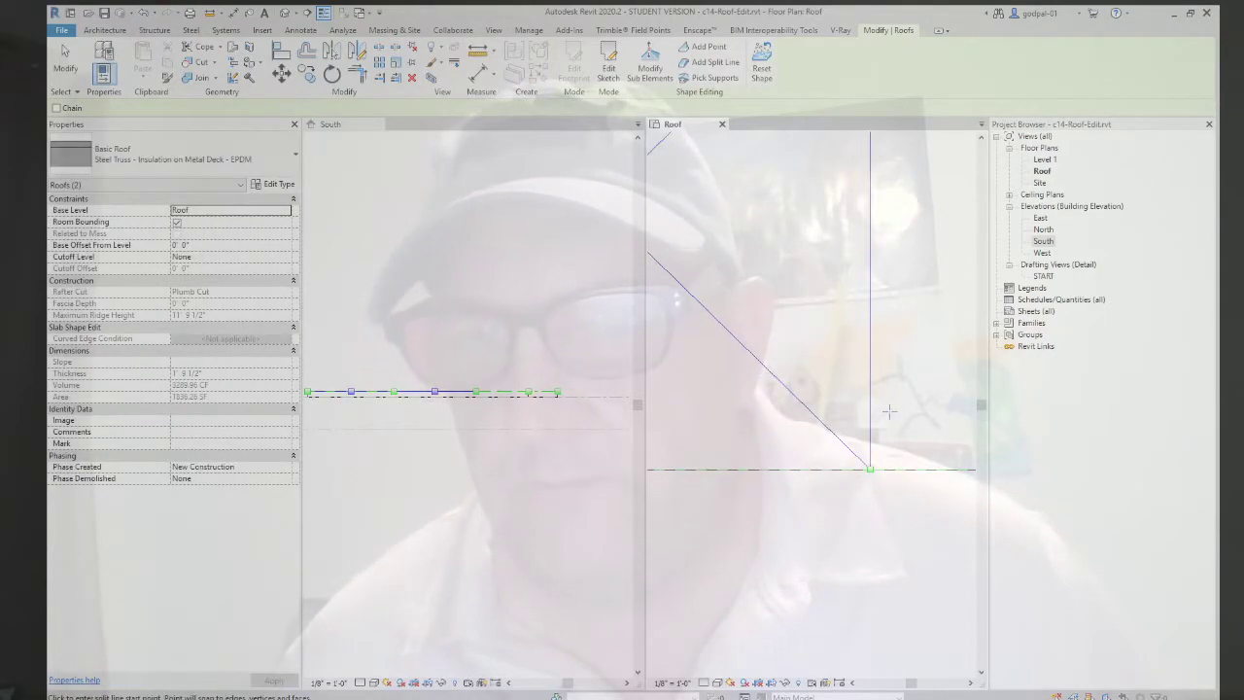
{"action": "scroll", "coordinate": [888, 402], "scroll_direction": "down", "scroll_amount": 3}
{"action": "scroll", "coordinate": [698, 472], "scroll_direction": "down", "scroll_amount": 1}
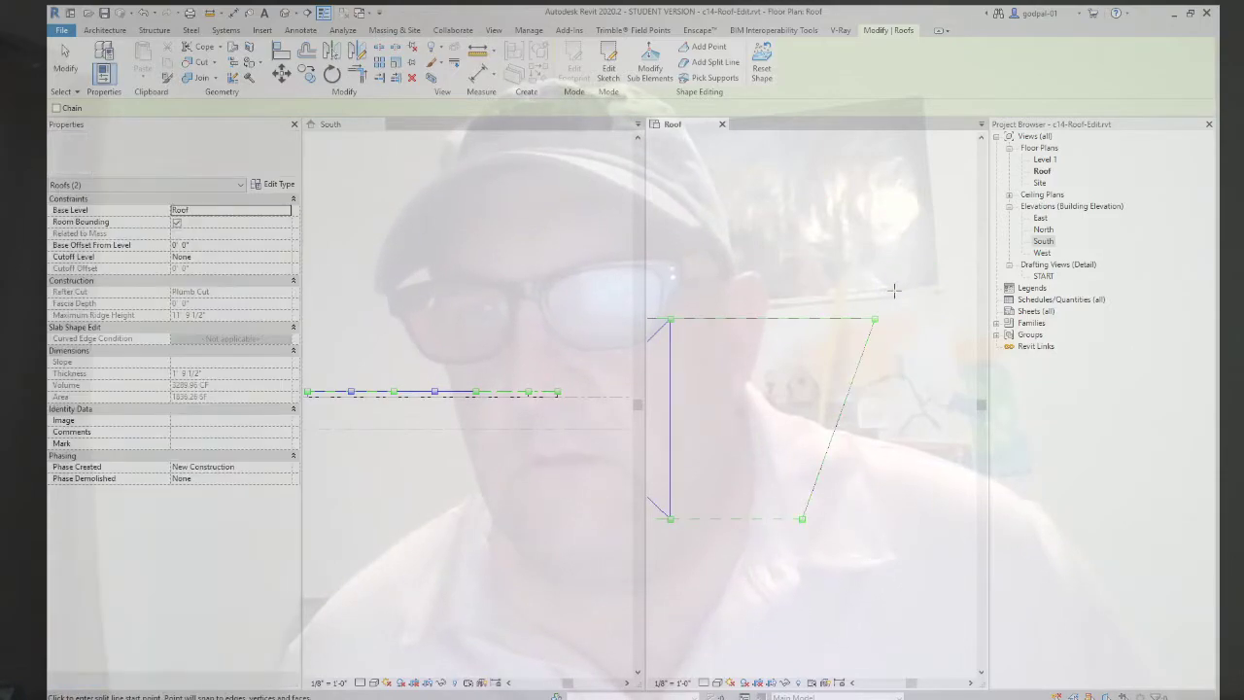
{"action": "left_click", "coordinate": [875, 319]}
{"action": "left_click", "coordinate": [671, 518]}
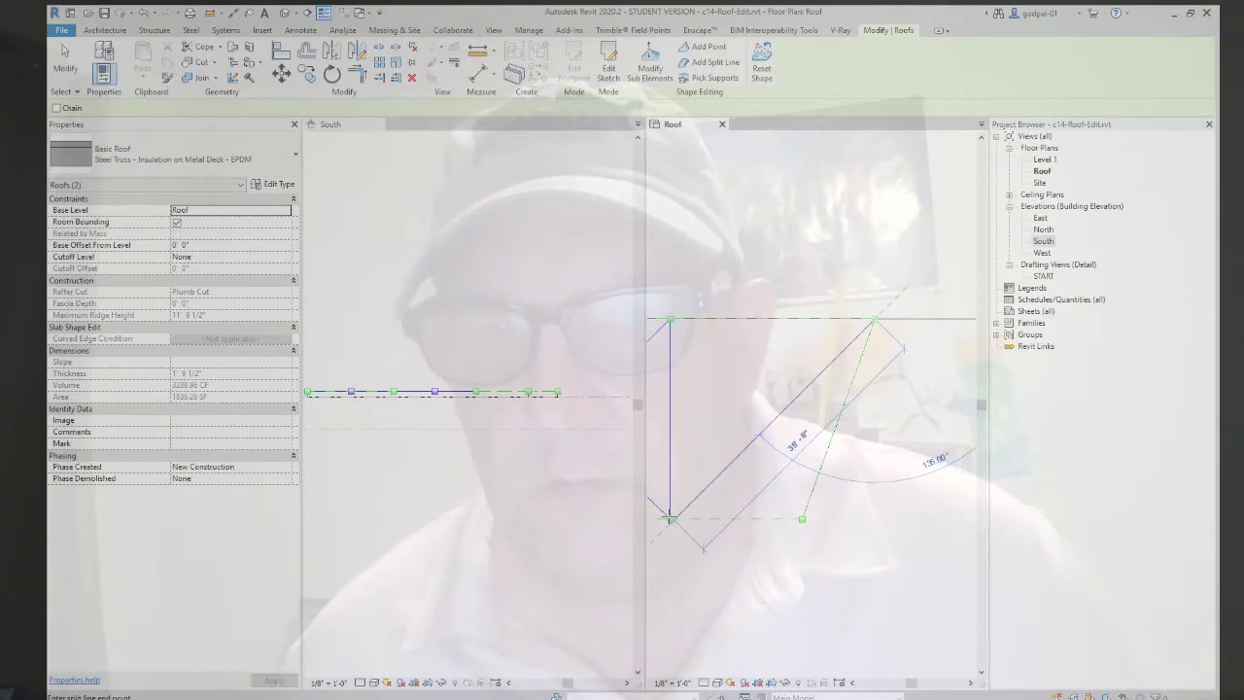
{"action": "scroll", "coordinate": [667, 517], "scroll_direction": "up", "scroll_amount": 2}
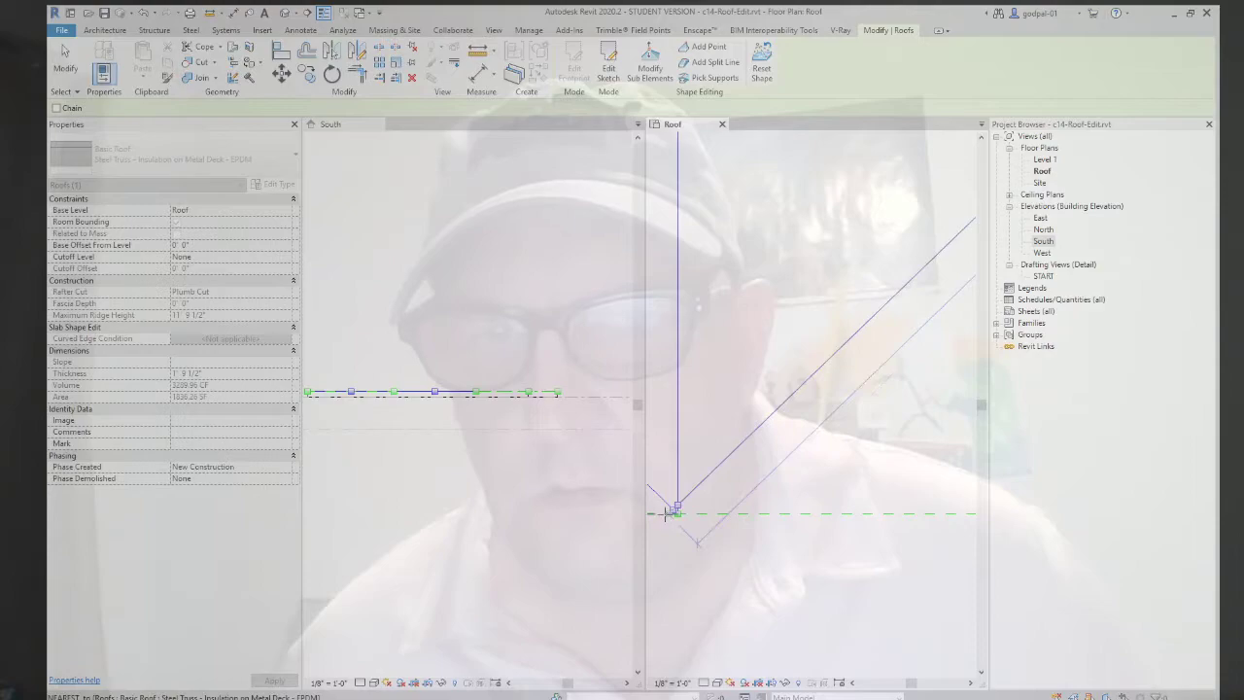
{"action": "scroll", "coordinate": [670, 515], "scroll_direction": "up", "scroll_amount": 1}
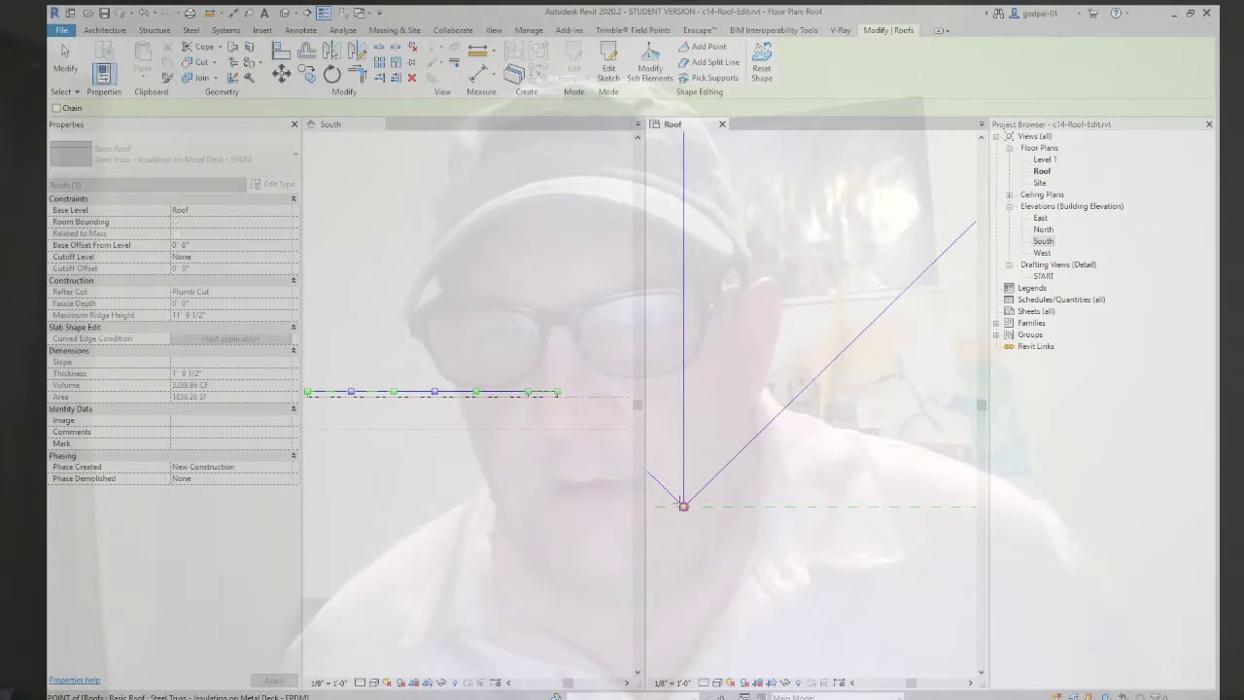
{"action": "scroll", "coordinate": [758, 408], "scroll_direction": "down", "scroll_amount": 3}
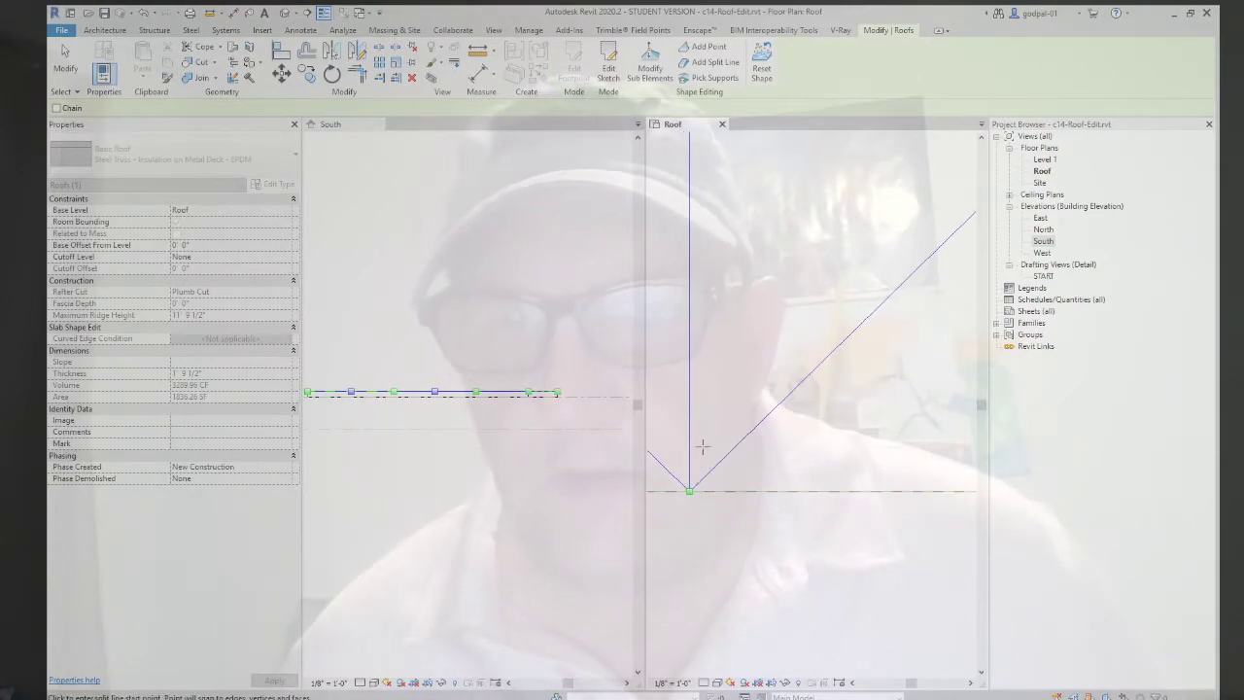
{"action": "left_click", "coordinate": [847, 446]}
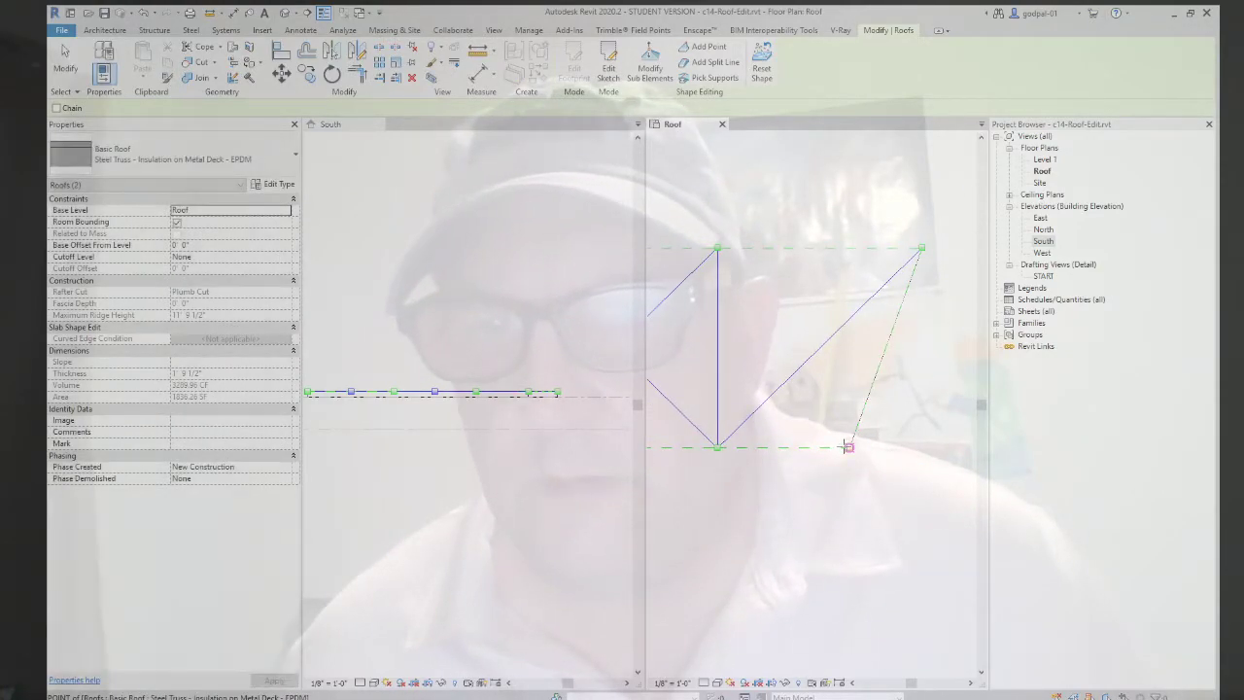
Step: Complete the diagonal split line from the lower-right endpoint up to the top ridge point
{"action": "left_click", "coordinate": [716, 246]}
{"action": "scroll", "coordinate": [719, 251], "scroll_direction": "down", "scroll_amount": 2}
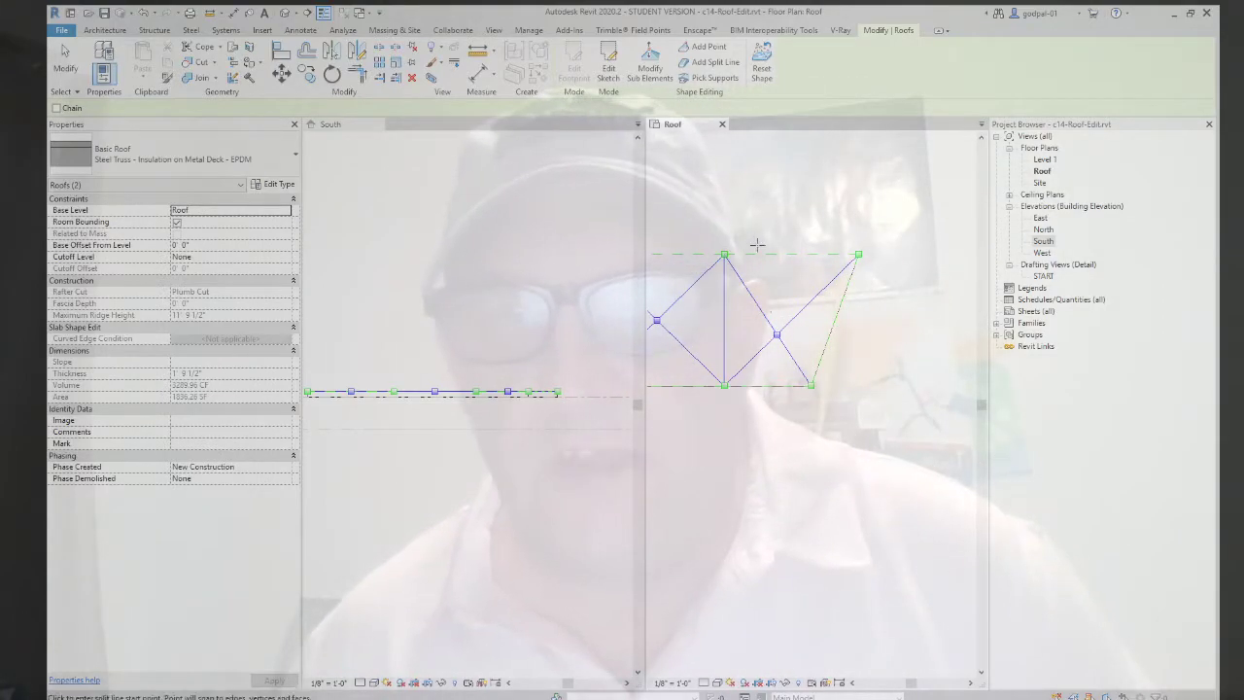
Step: Check the split-line pattern in the Roof plan and South elevation, then finish the roof shape edit
{"action": "scroll", "coordinate": [776, 341], "scroll_direction": "down", "scroll_amount": 3}
{"action": "middle_click_drag", "start_coordinate": [775, 341], "coordinate": [838, 356]}
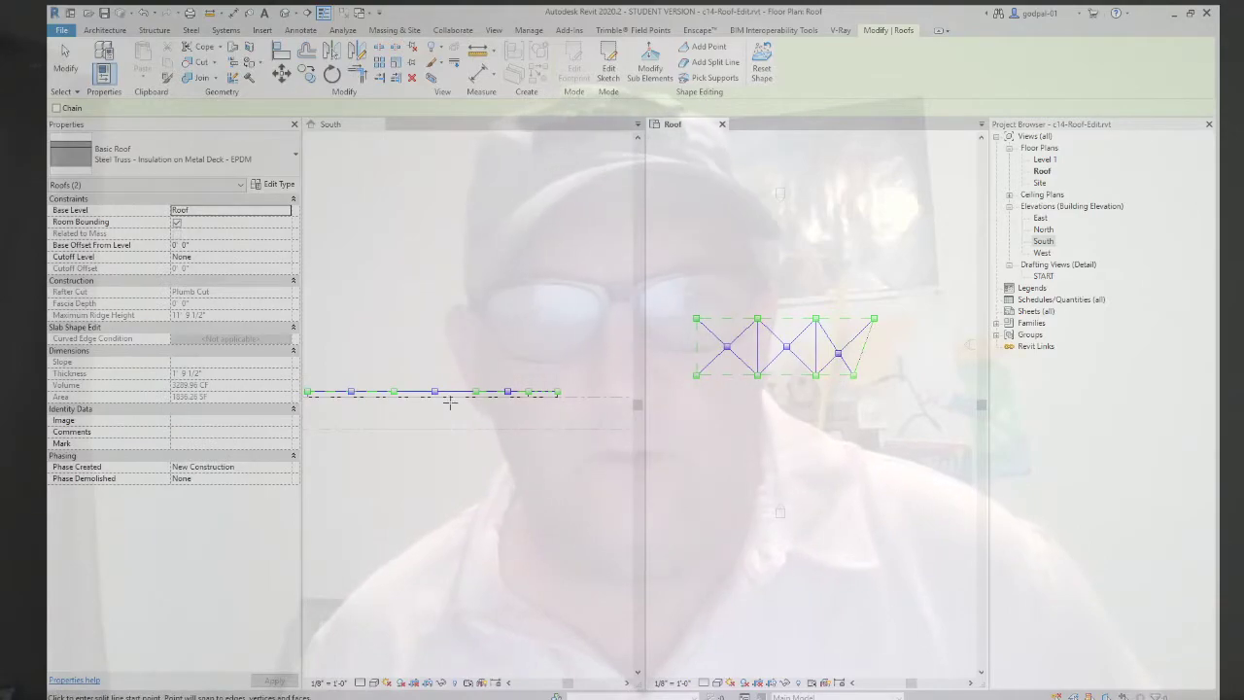
{"action": "left_click", "coordinate": [386, 419]}
{"action": "scroll", "coordinate": [365, 415], "scroll_direction": "up", "scroll_amount": 1}
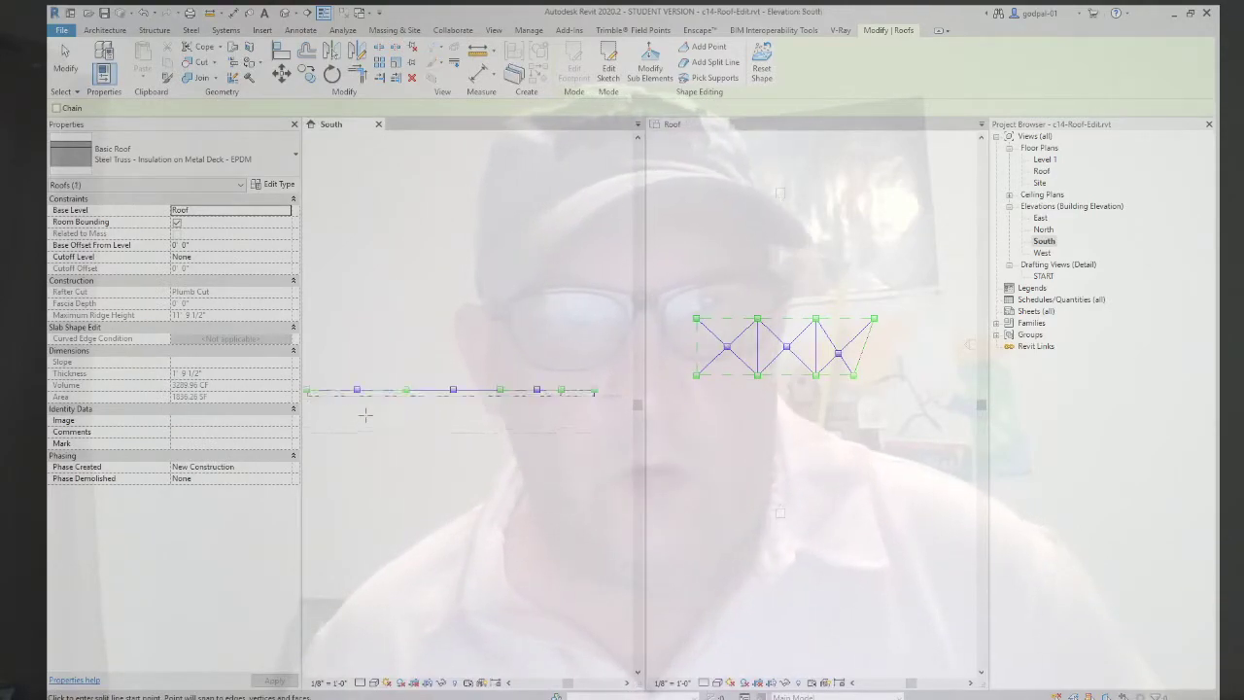
{"action": "scroll", "coordinate": [365, 408], "scroll_direction": "down", "scroll_amount": 1}
{"action": "middle_click_drag", "start_coordinate": [463, 418], "coordinate": [444, 448]}
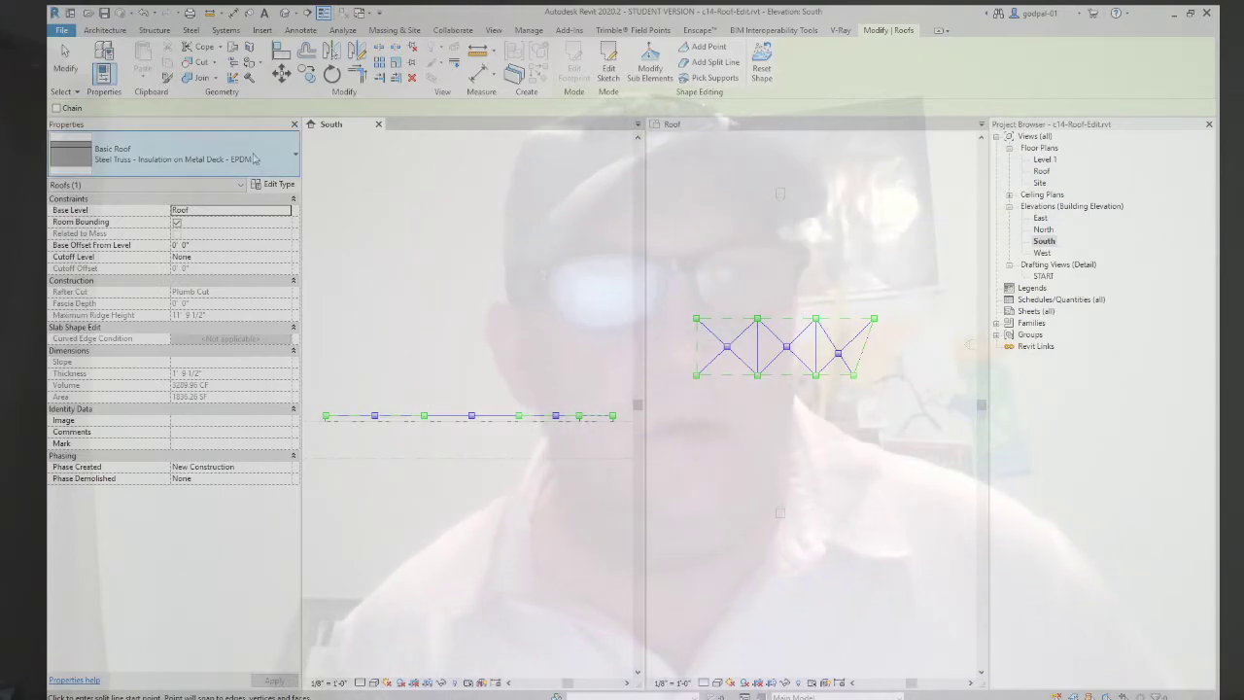
{"action": "left_click", "coordinate": [64, 68]}
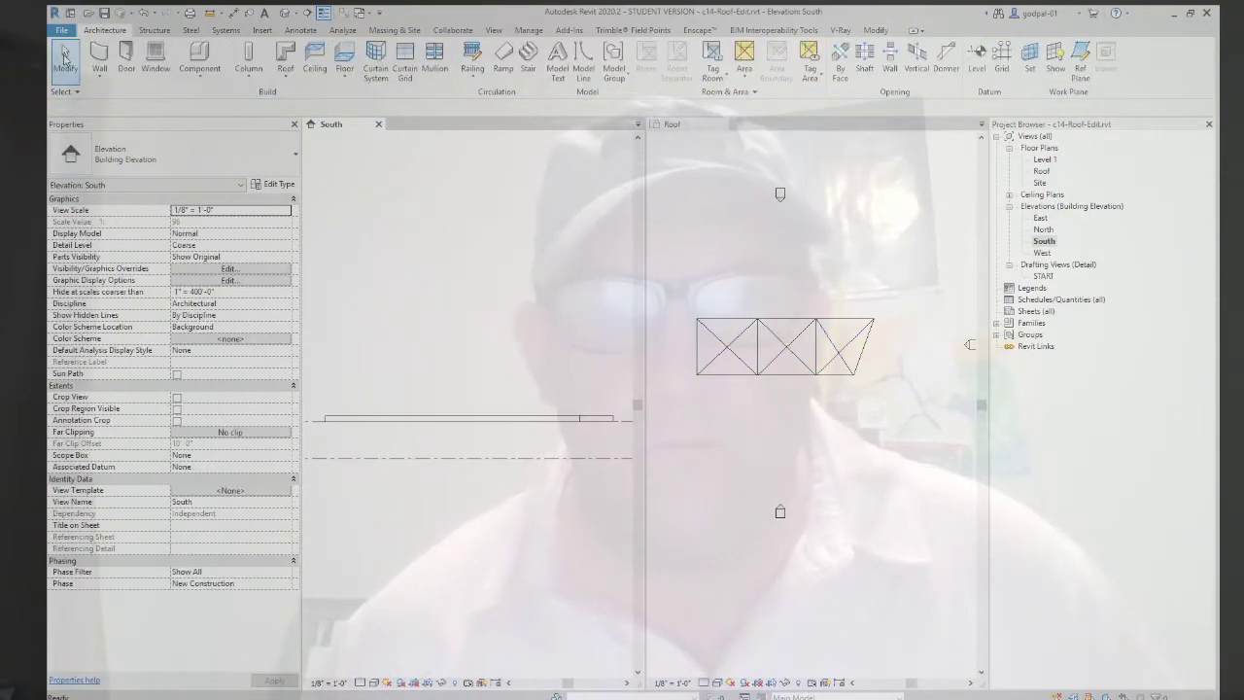
{"action": "left_click", "coordinate": [703, 246]}
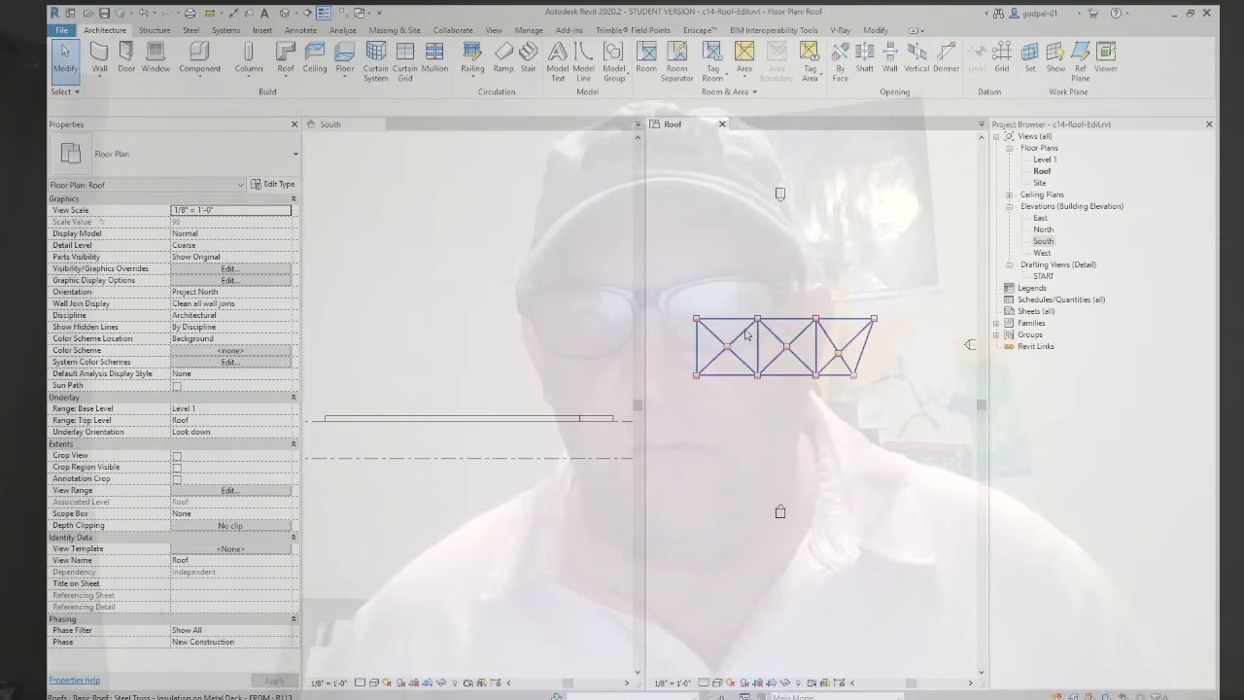
Step: Select the roof slab and open the default 3D view zoomed in on the roof
{"action": "left_click", "coordinate": [747, 334]}
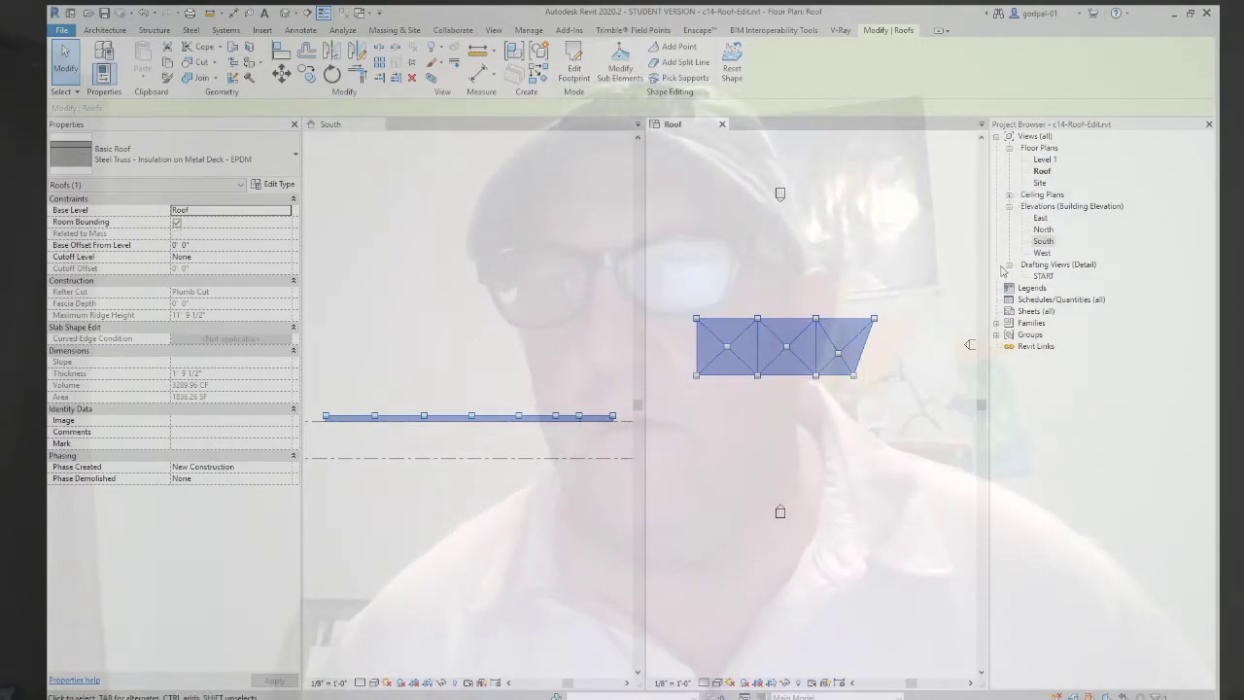
{"action": "left_click", "coordinate": [285, 14]}
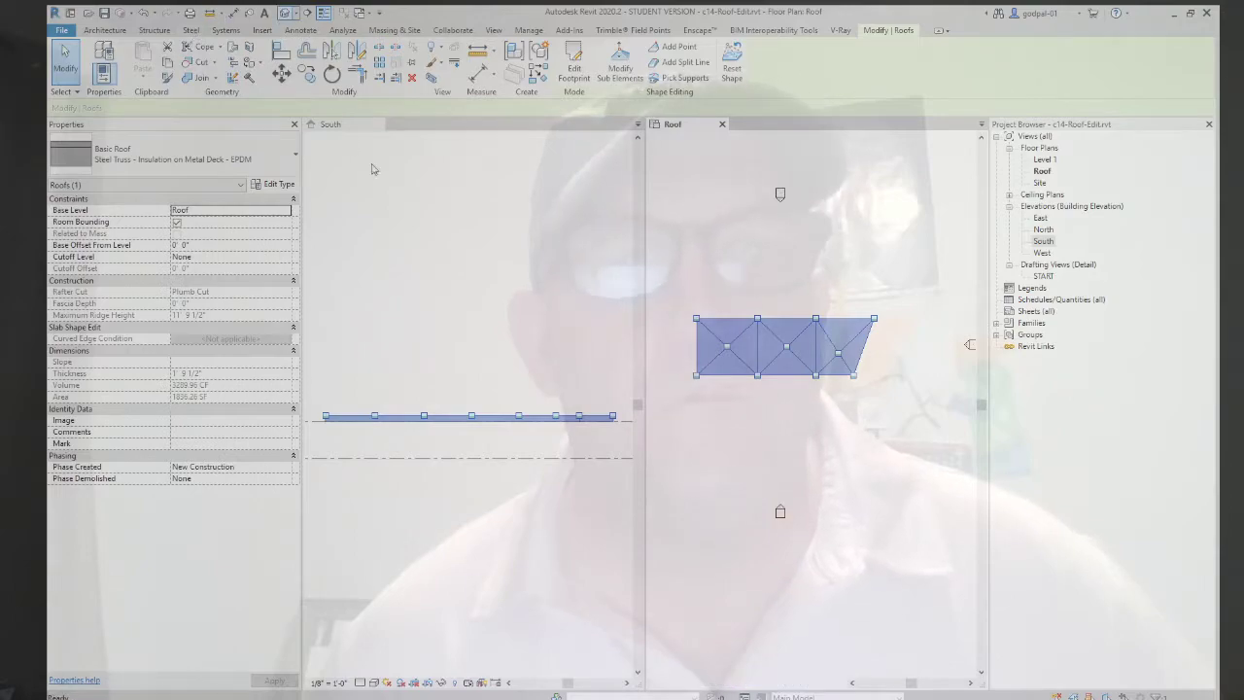
{"action": "scroll", "coordinate": [819, 418], "scroll_direction": "up", "scroll_amount": 4}
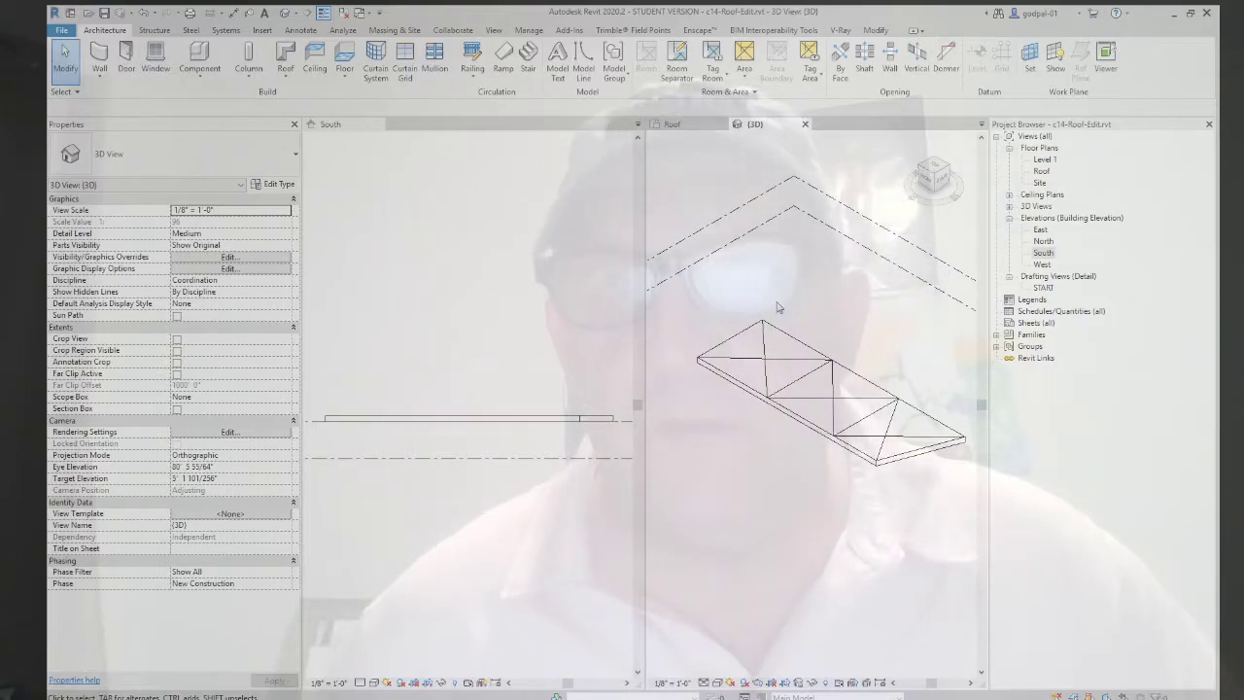
Step: Use Modify Sub Elements in the 3D view to raise one roof point to 12" (1' 0")
{"action": "left_click", "coordinate": [775, 319]}
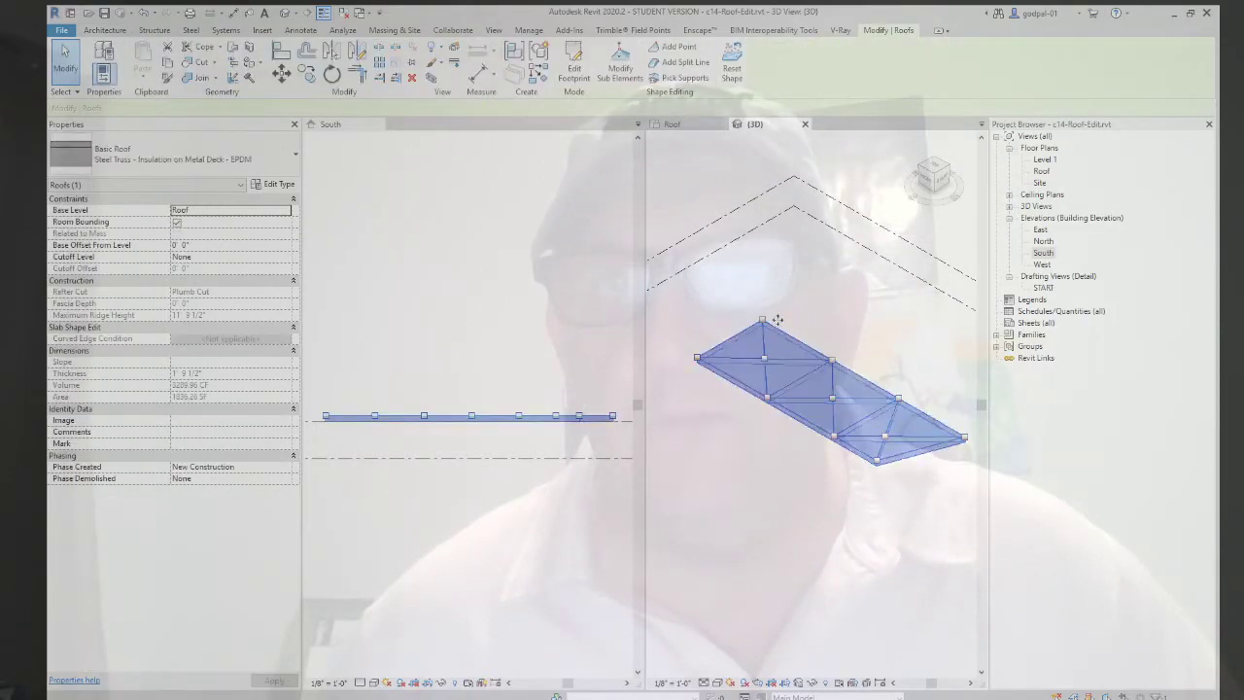
{"action": "left_click", "coordinate": [619, 73]}
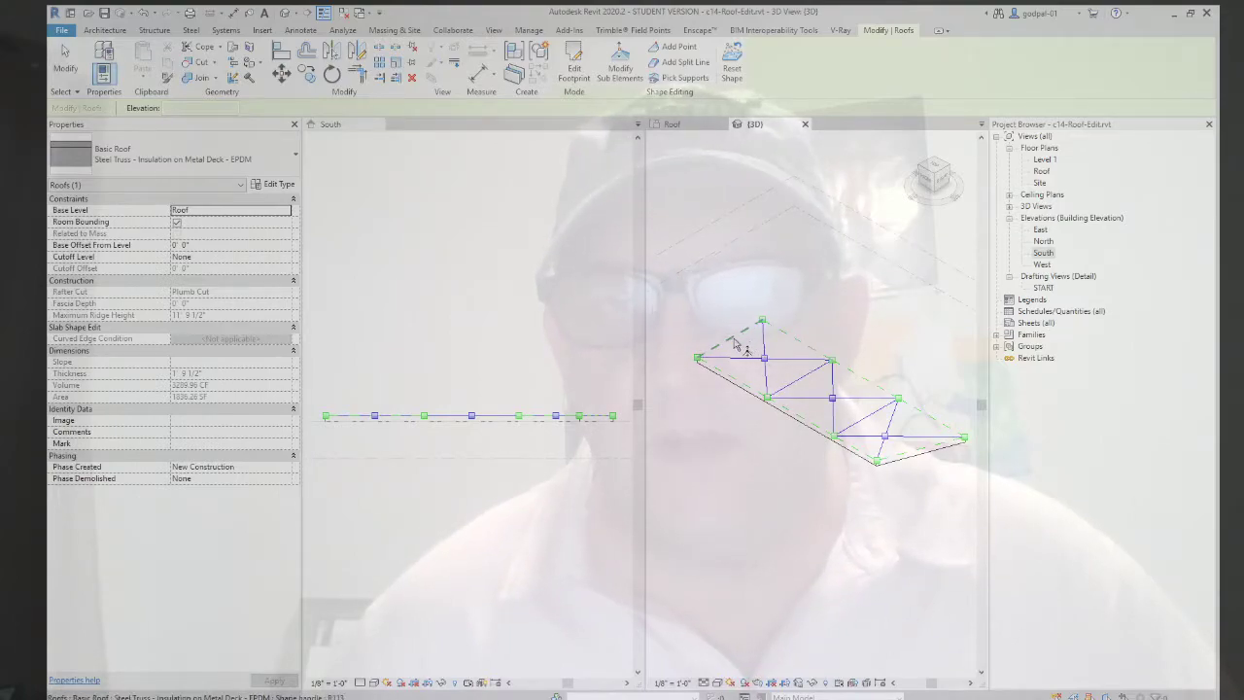
{"action": "scroll", "coordinate": [730, 406], "scroll_direction": "up", "scroll_amount": 3}
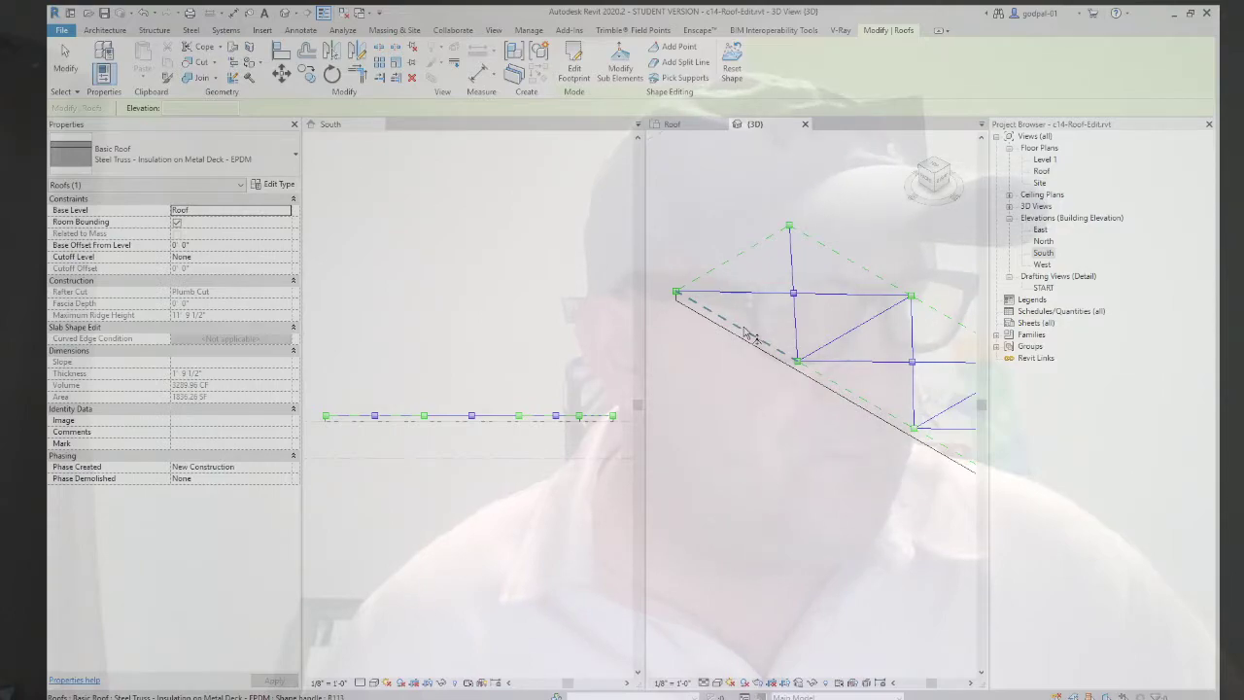
{"action": "left_click", "coordinate": [747, 333]}
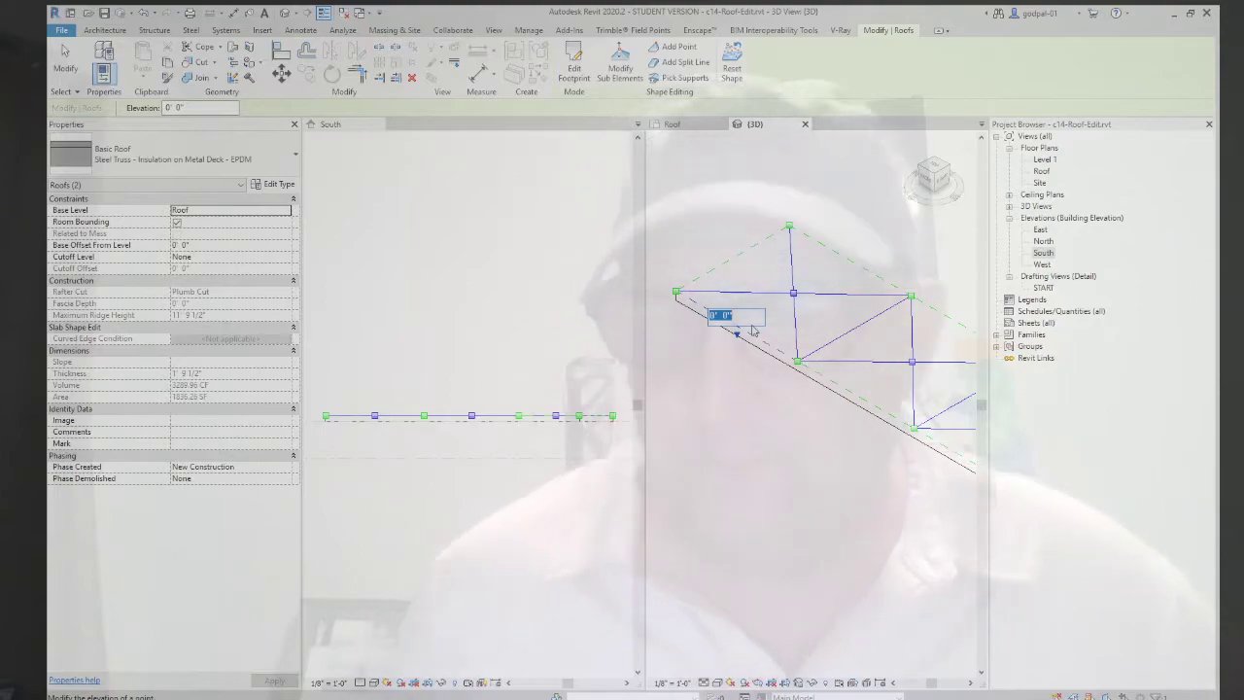
{"action": "type", "text": "12\""}
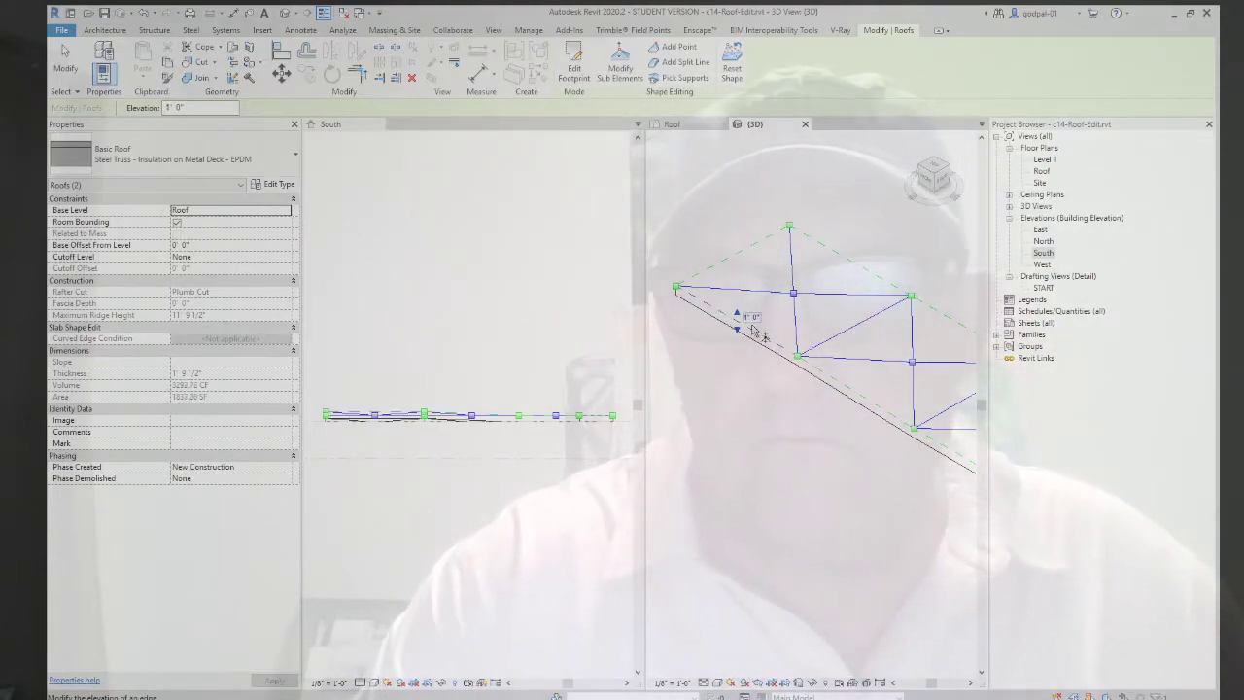
{"action": "key", "text": "Return"}
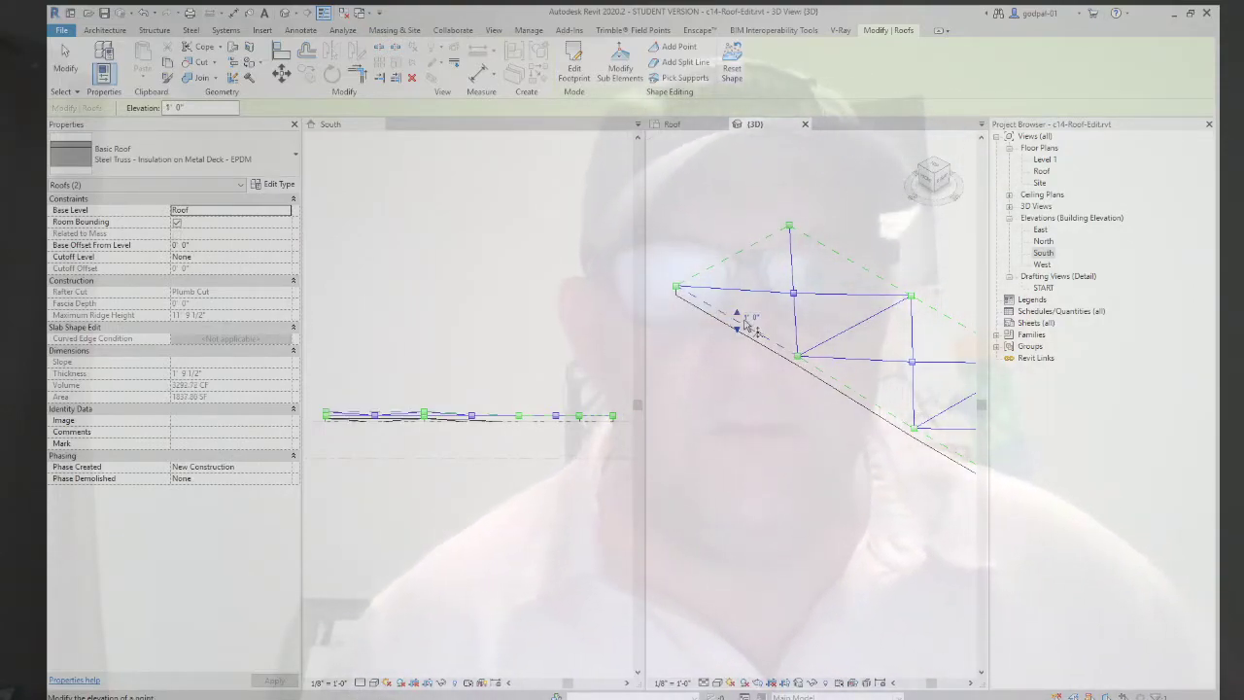
{"action": "scroll", "coordinate": [431, 436], "scroll_direction": "up", "scroll_amount": 2}
Step: Zoom and pan the South elevation to inspect the raised roof edge
{"action": "left_click", "coordinate": [395, 440]}
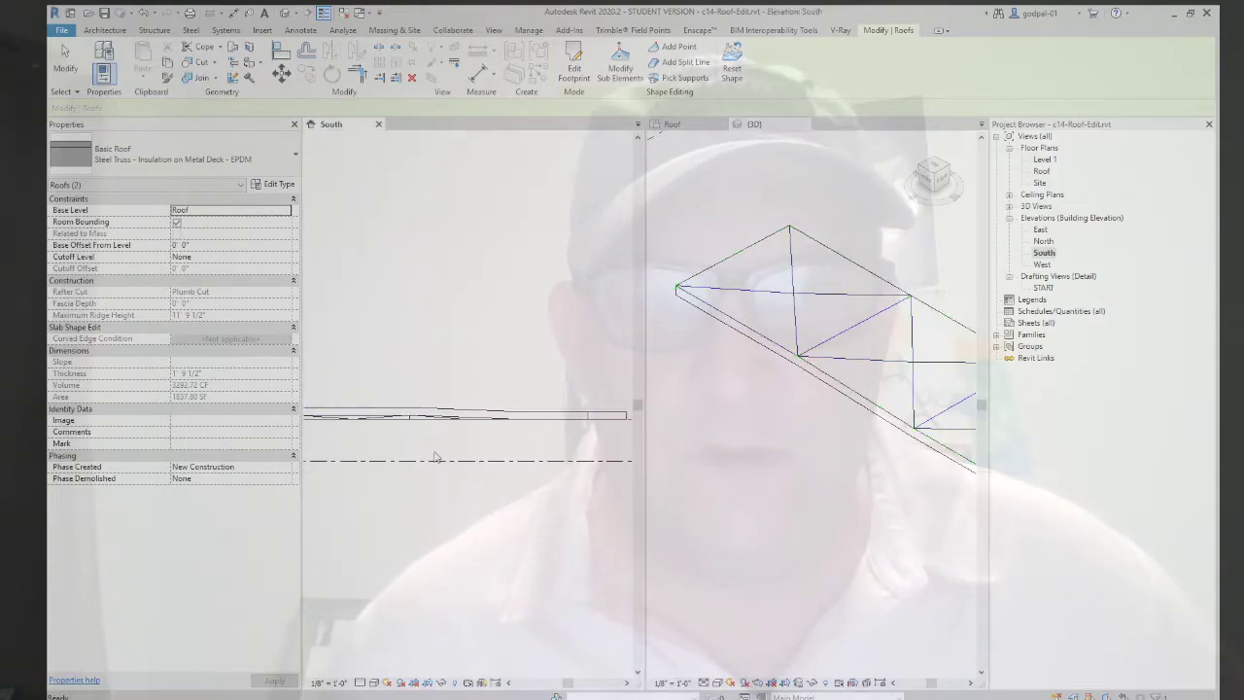
{"action": "scroll", "coordinate": [418, 448], "scroll_direction": "up", "scroll_amount": 2}
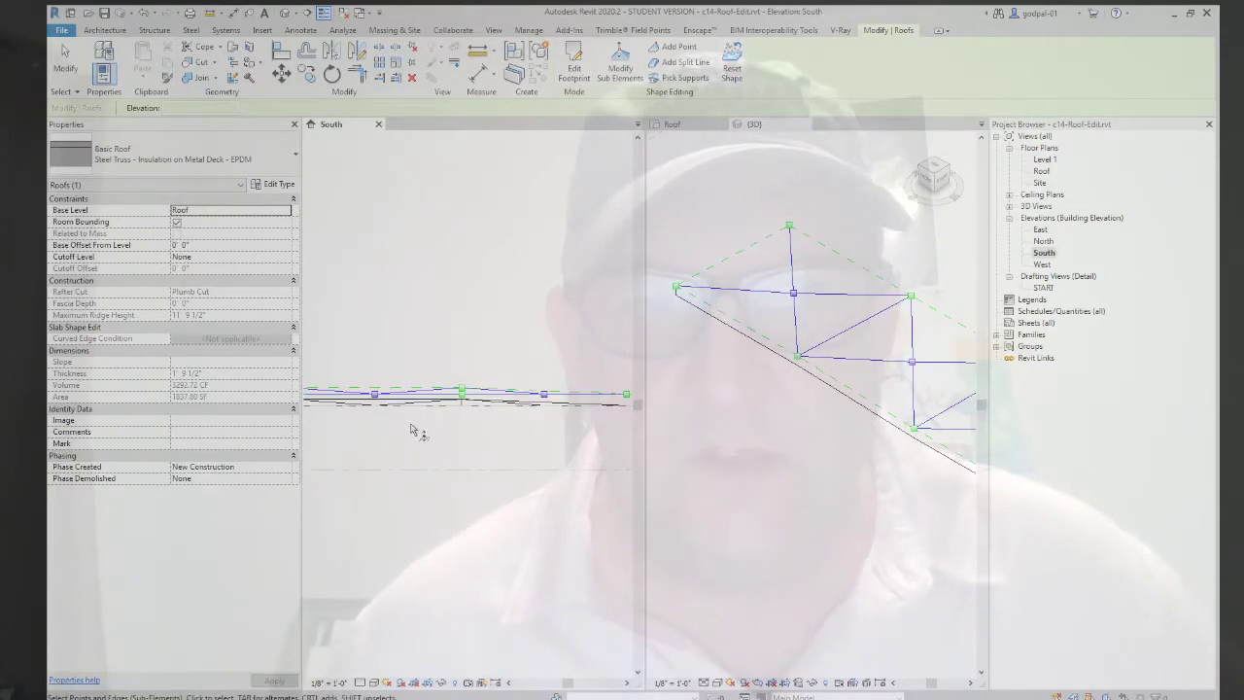
{"action": "middle_click_drag", "start_coordinate": [405, 433], "coordinate": [438, 461]}
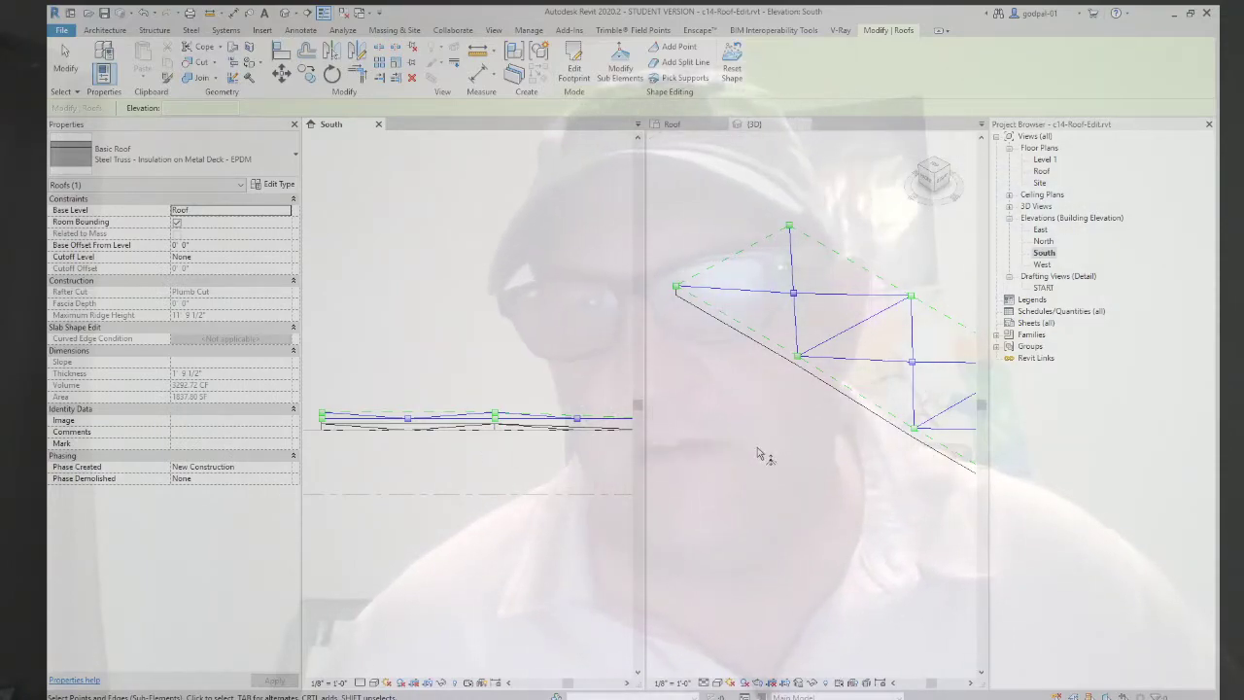
{"action": "scroll", "coordinate": [761, 455], "scroll_direction": "down", "scroll_amount": 2}
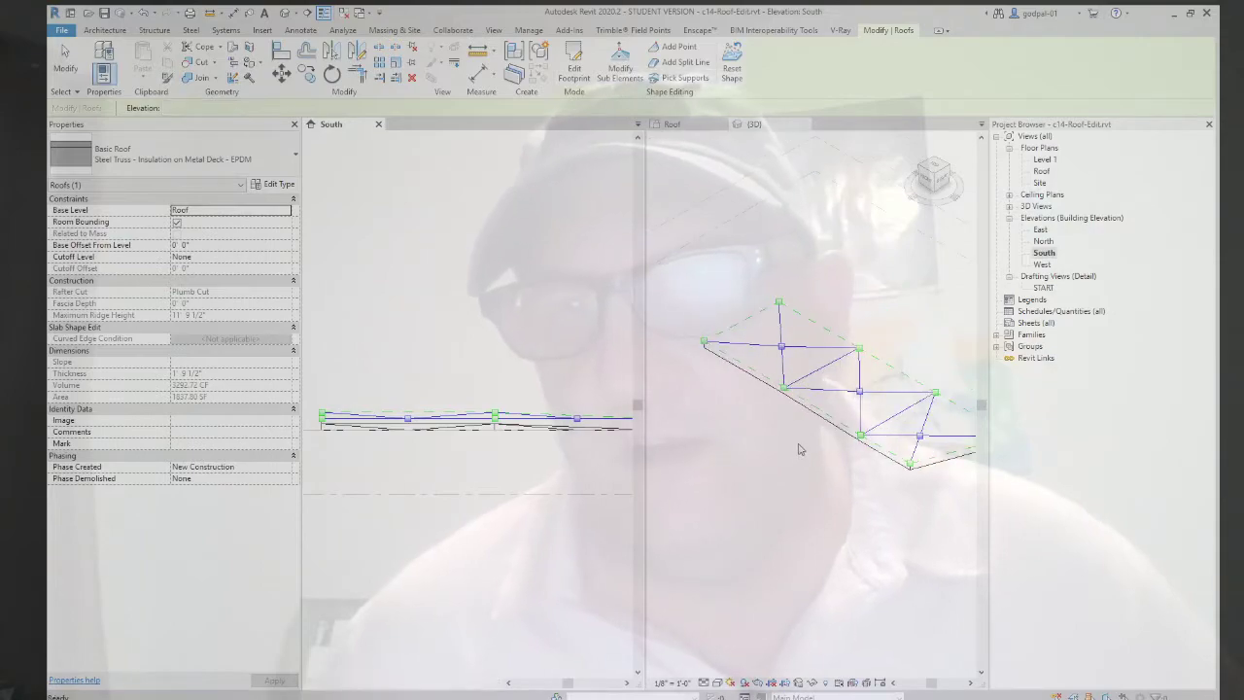
Step: Raise the first roof edges from 0' 6" to 1' 0"
{"action": "left_click", "coordinate": [736, 328]}
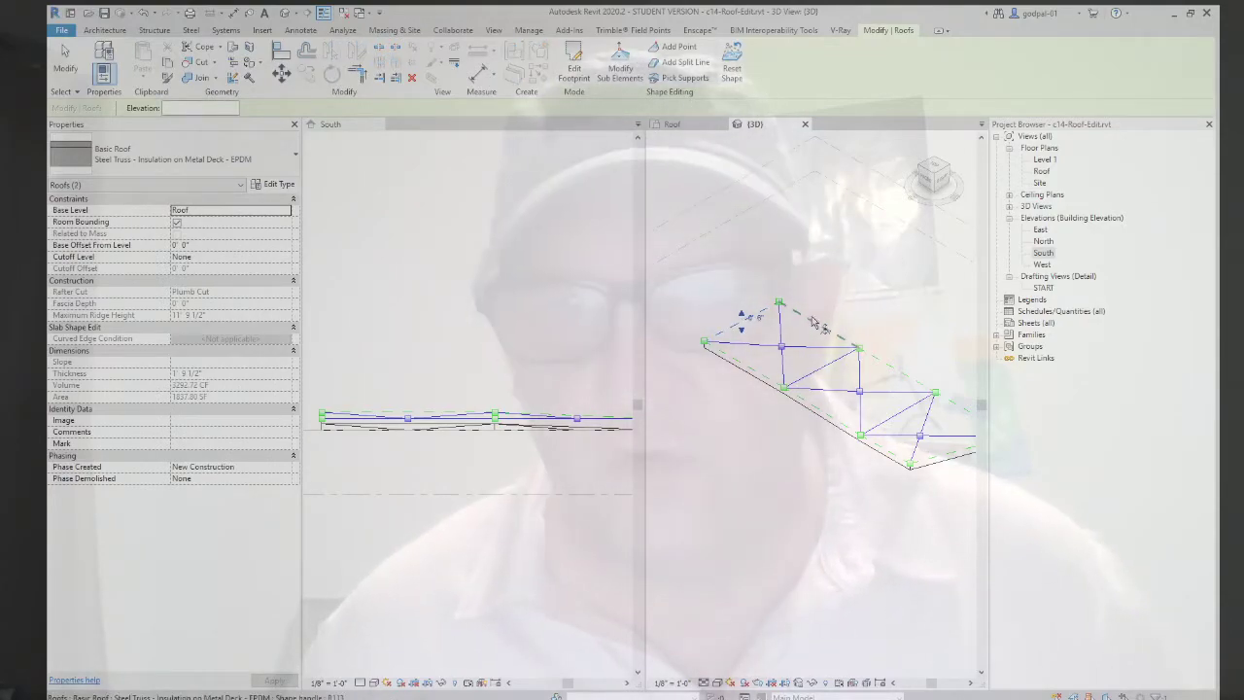
{"action": "left_click", "coordinate": [754, 318]}
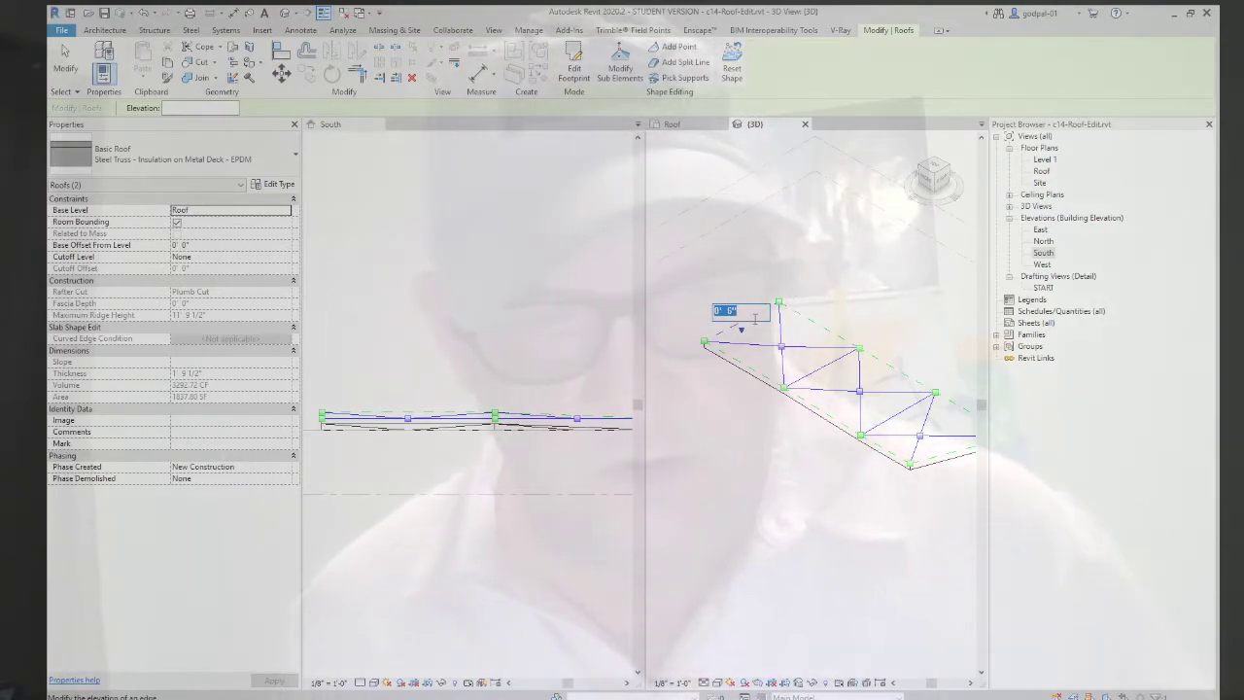
{"action": "type", "text": "1"}
{"action": "key", "text": "Return"}
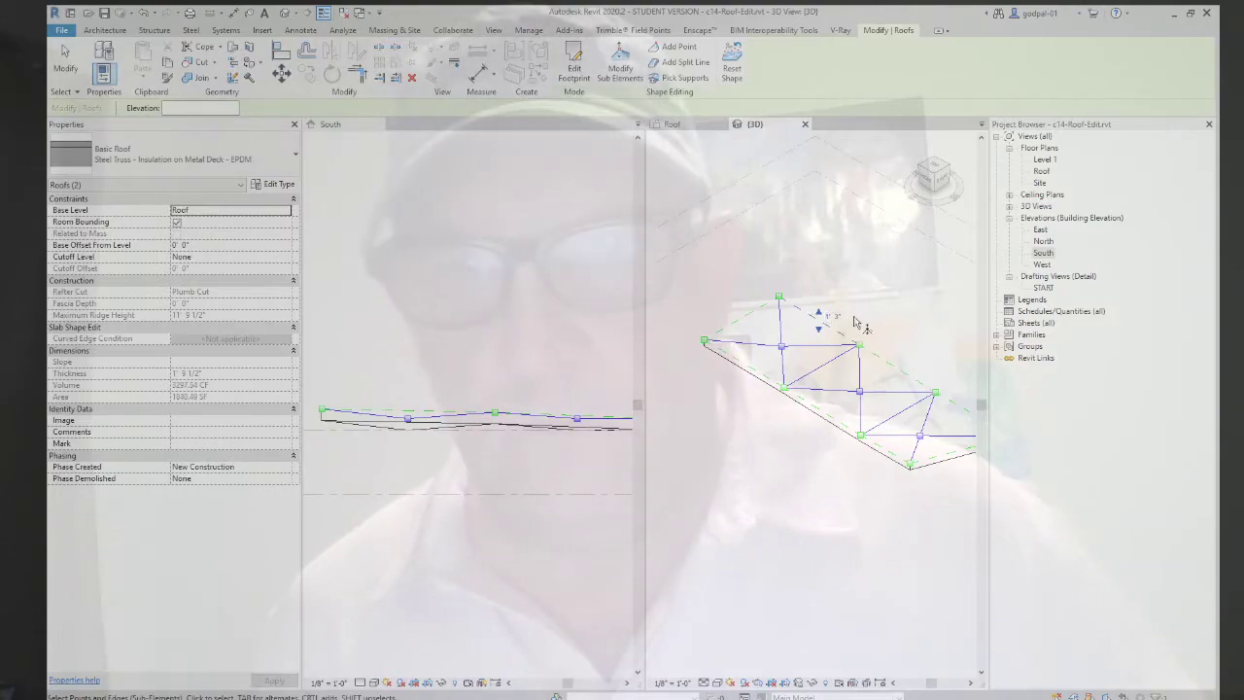
{"action": "type", "text": "1"}
{"action": "key", "text": "Return"}
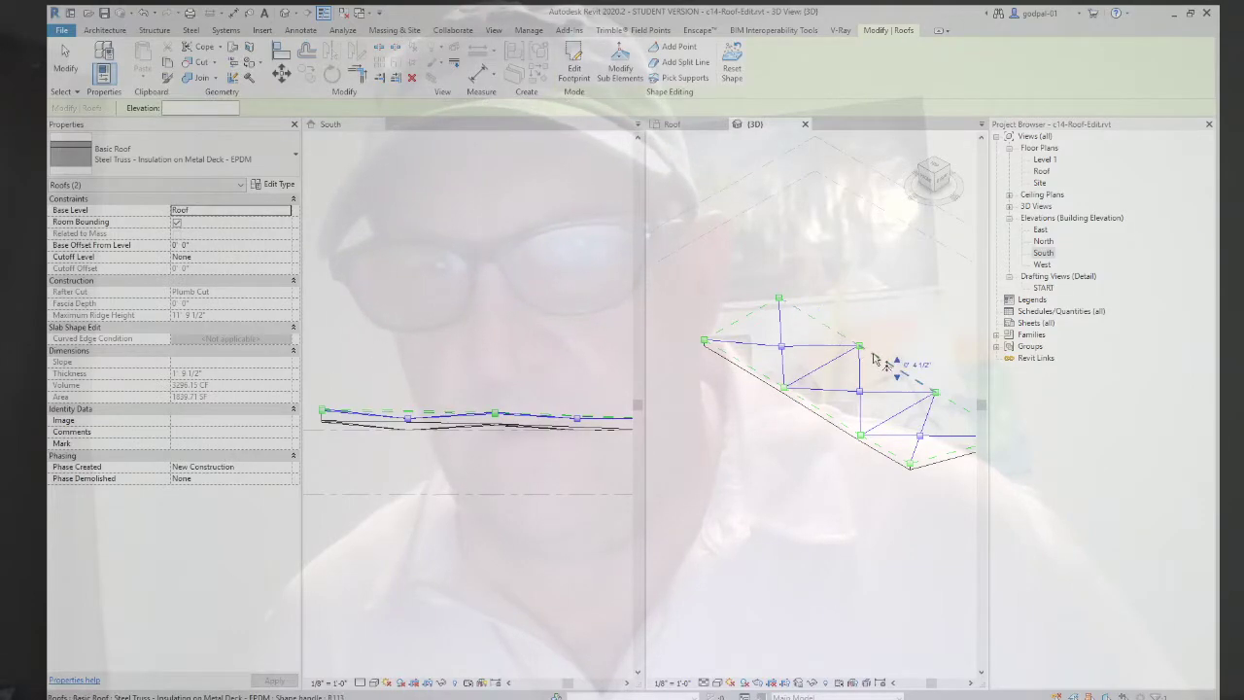
{"action": "type", "text": "1' 0"}
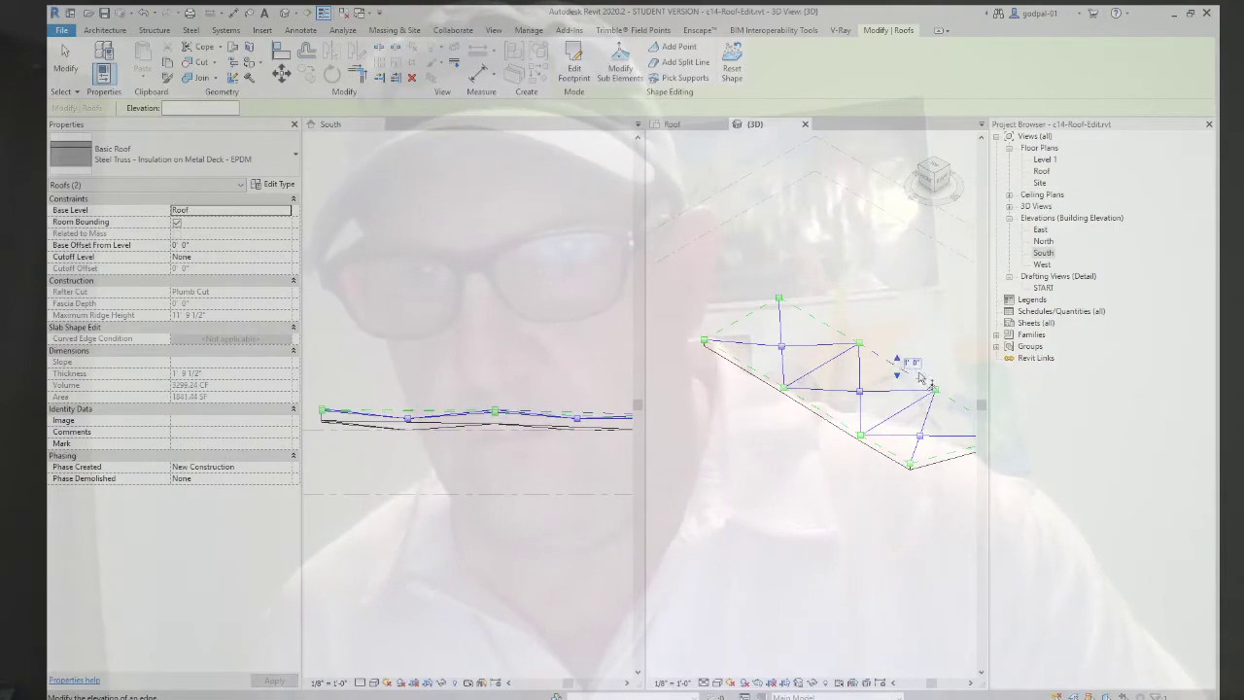
{"action": "middle_click_drag", "start_coordinate": [938, 356], "coordinate": [874, 347]}
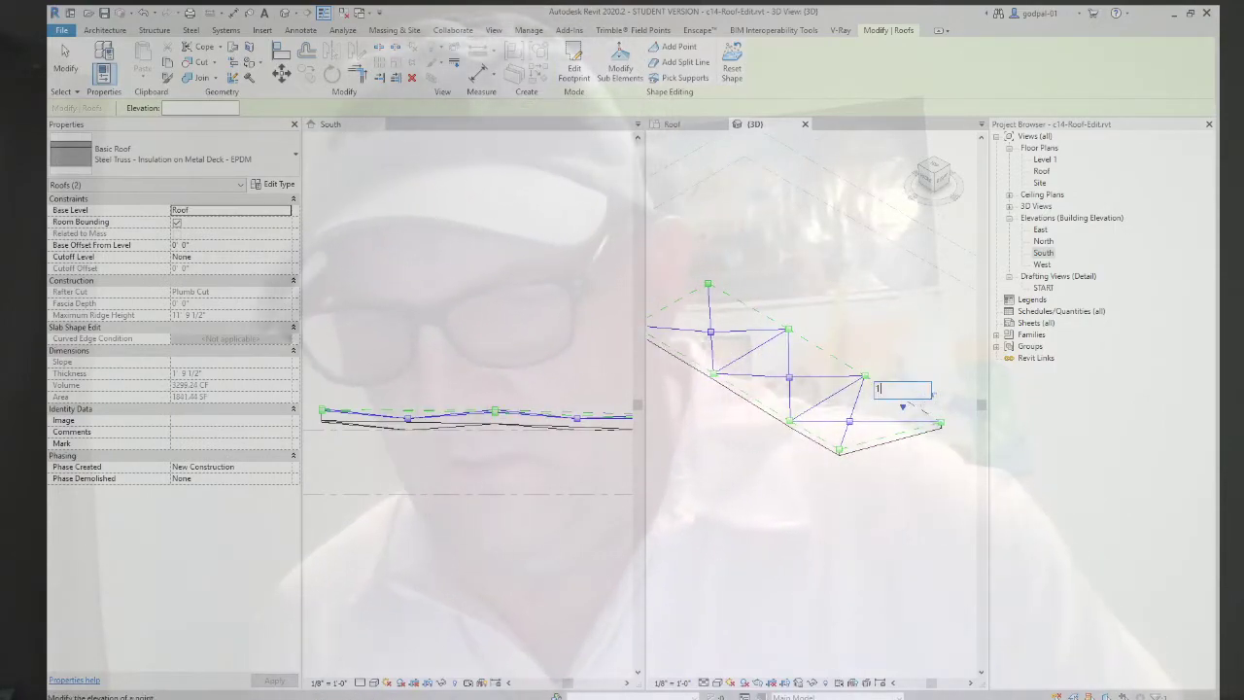
Step: Set the next roof point and two edges to 1' 0" elevation
{"action": "left_click", "coordinate": [923, 408]}
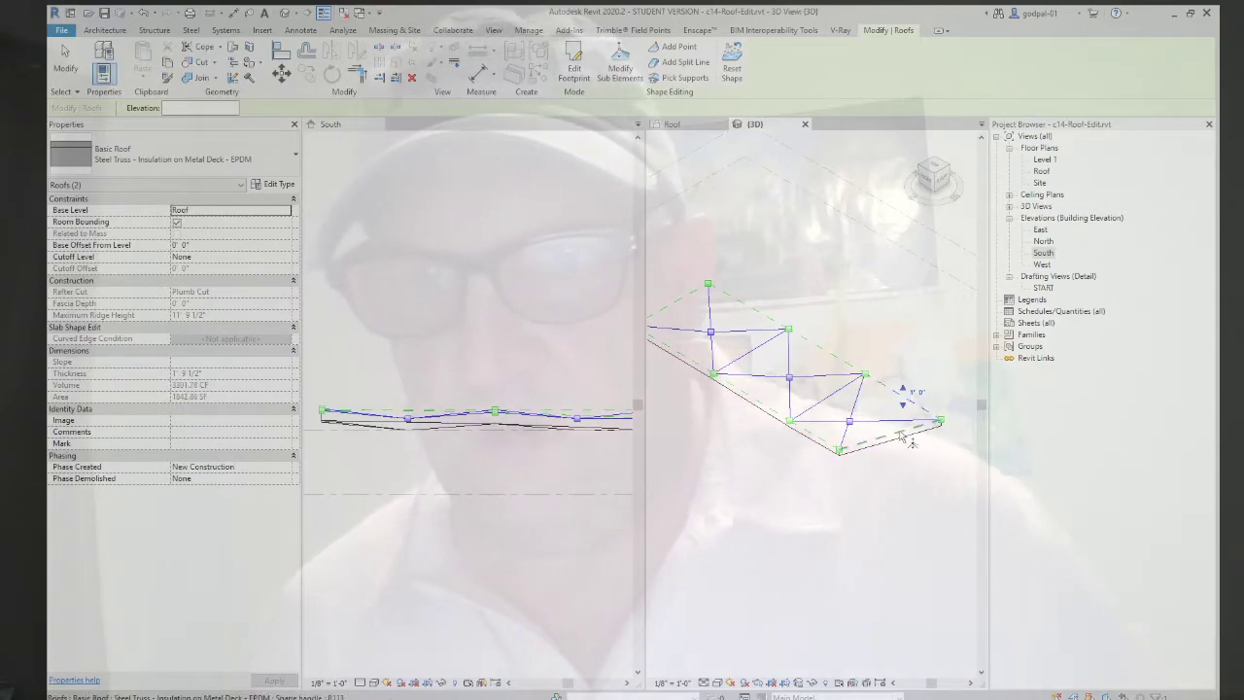
{"action": "left_click", "coordinate": [914, 438]}
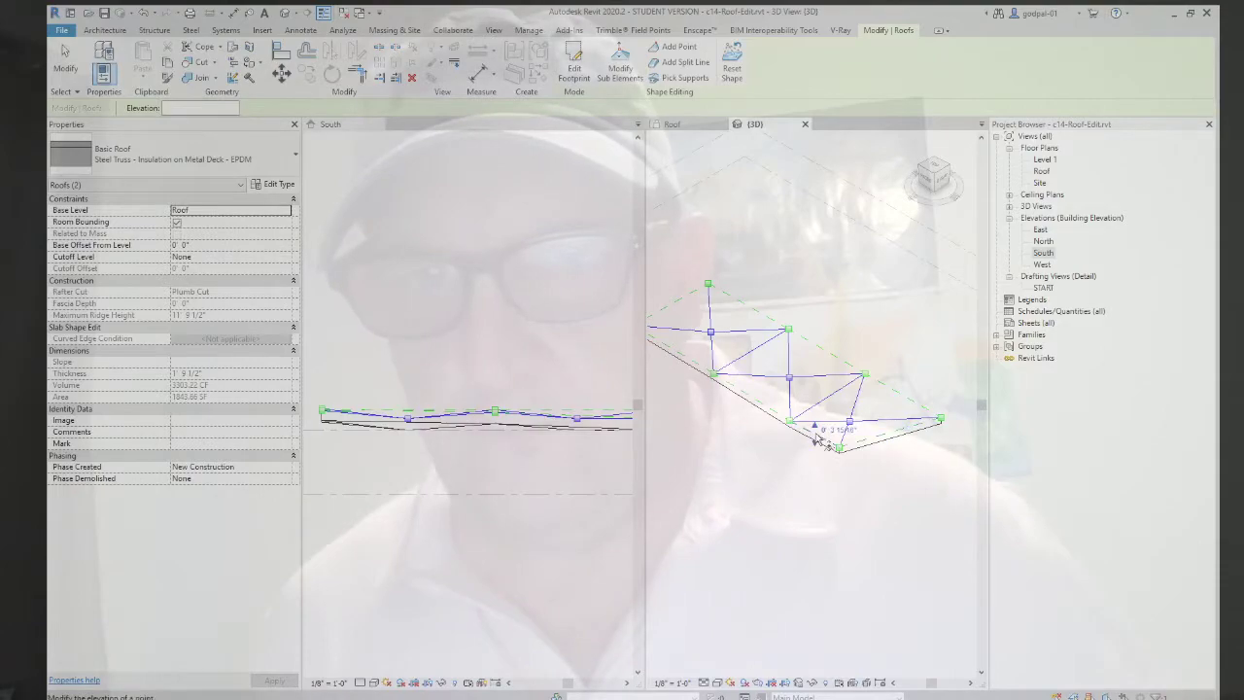
{"action": "left_click", "coordinate": [840, 434]}
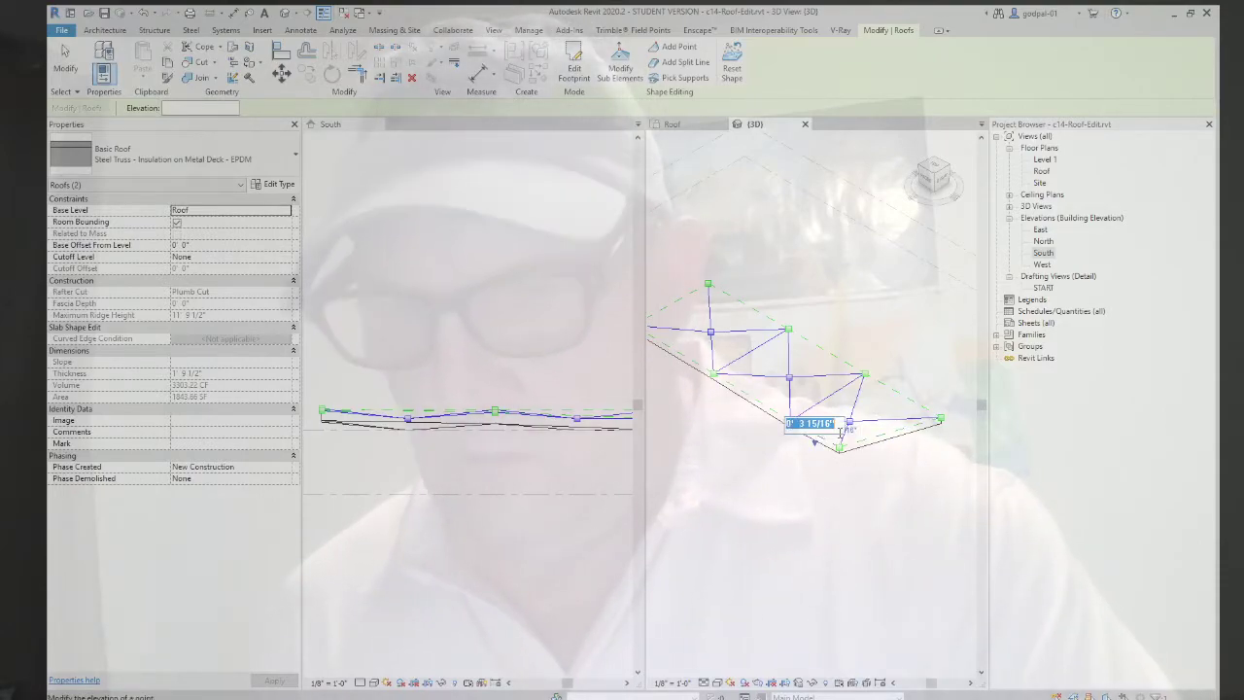
{"action": "type", "text": "1"}
{"action": "key", "text": "Return"}
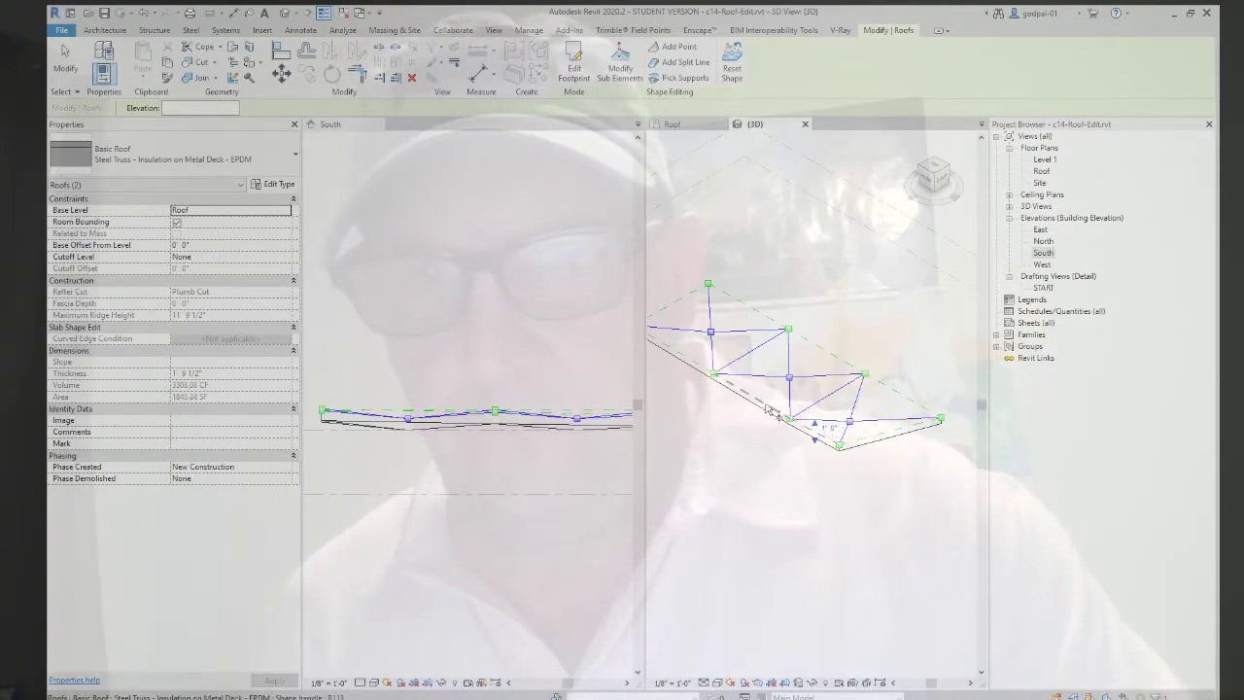
{"action": "type", "text": "10 1/32\""}
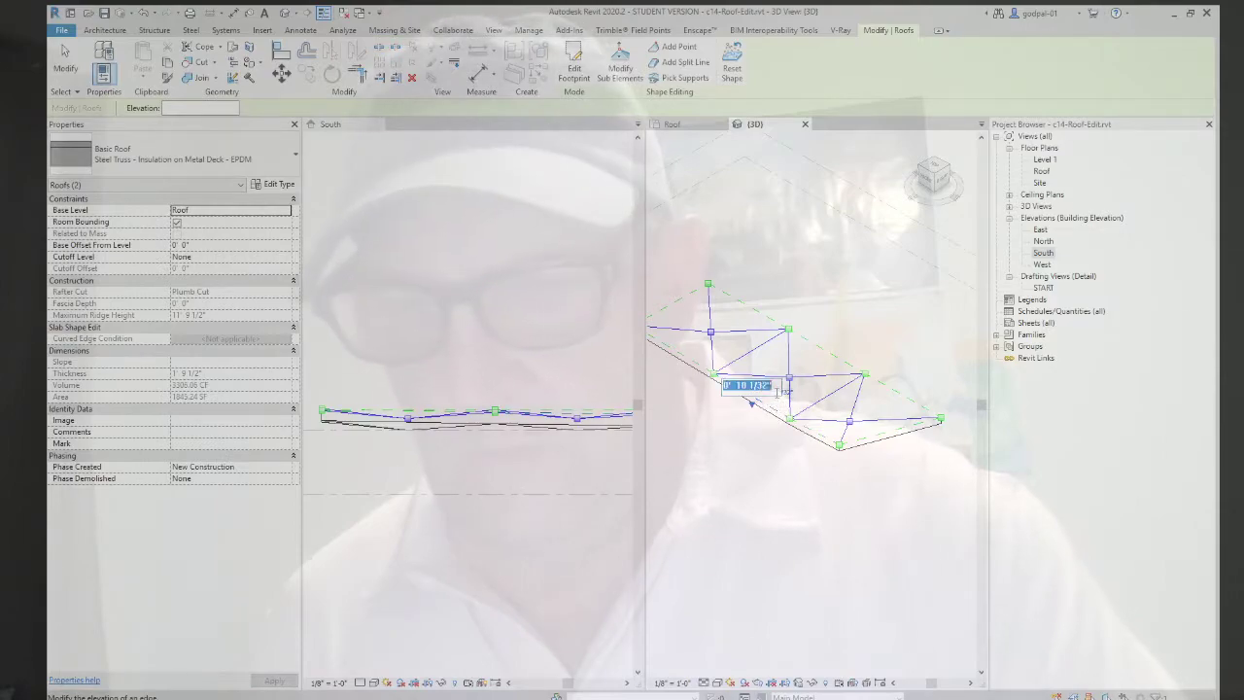
{"action": "key", "text": "Return"}
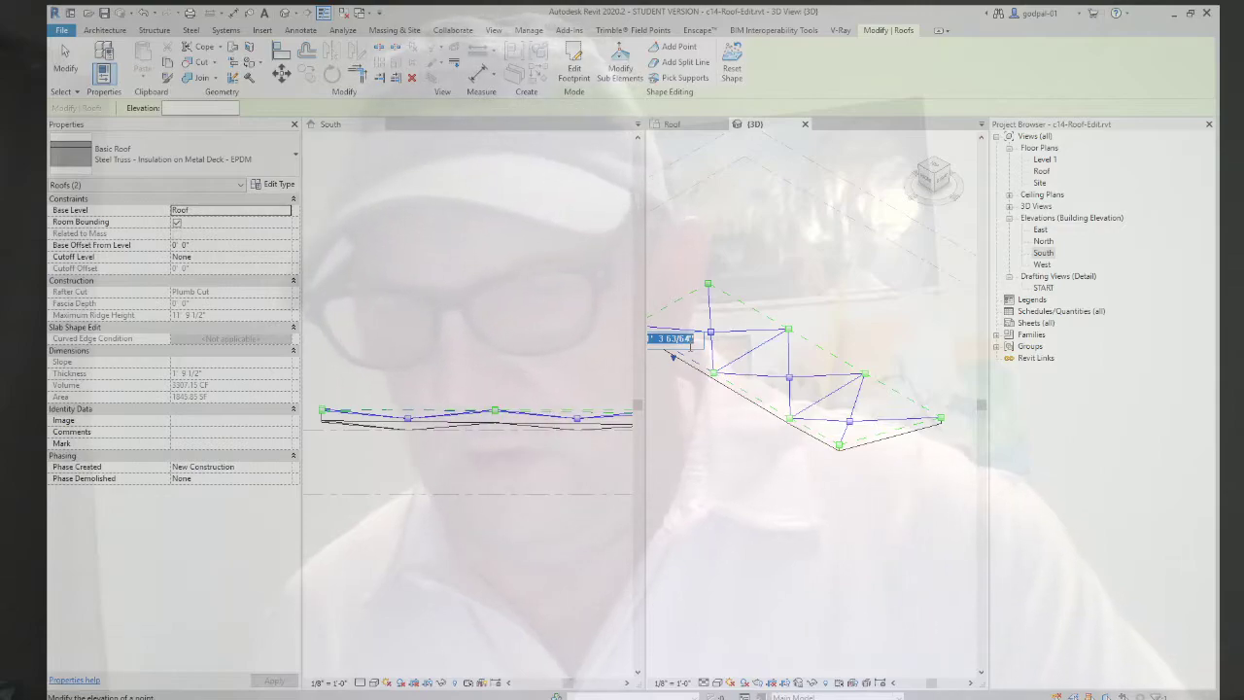
{"action": "type", "text": "1"}
{"action": "key", "text": "Return"}
{"action": "scroll", "coordinate": [692, 348], "scroll_direction": "down", "scroll_amount": 1}
{"action": "middle_click_drag", "start_coordinate": [692, 348], "coordinate": [768, 420]}
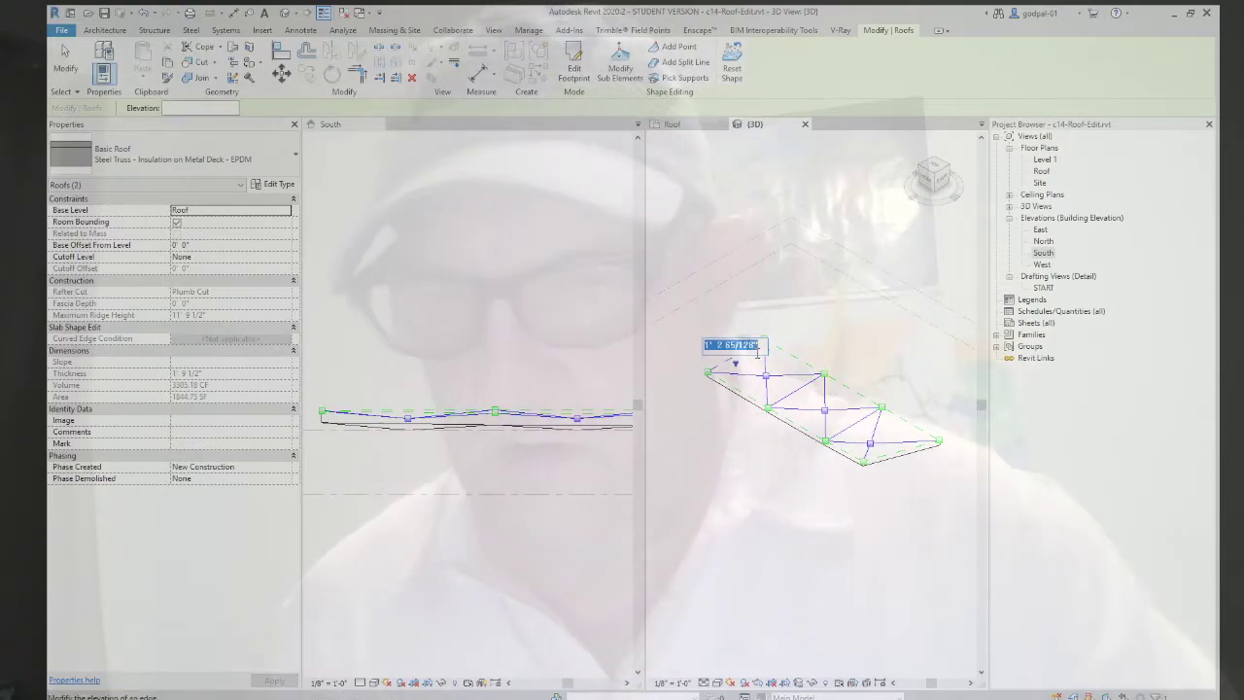
Step: Raise one roof point to 4' 0" and another to 1' 0"
{"action": "type", "text": "4"}
{"action": "key", "text": "Return"}
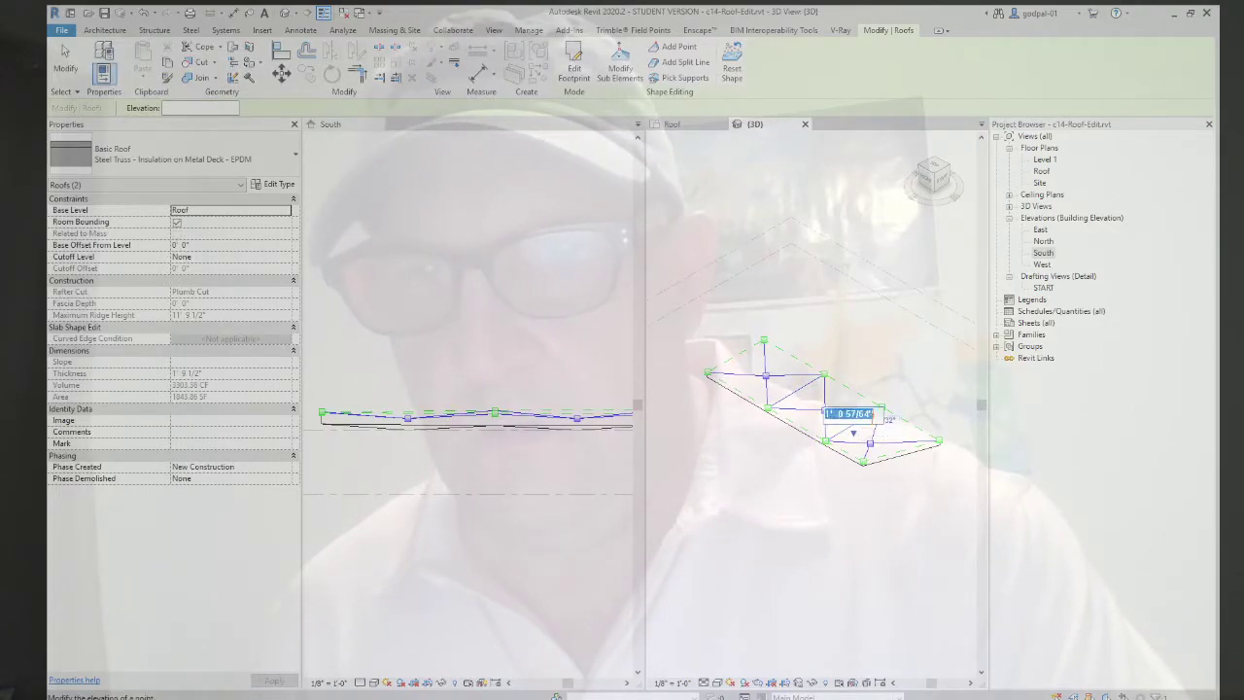
{"action": "type", "text": "1"}
{"action": "key", "text": "Return"}
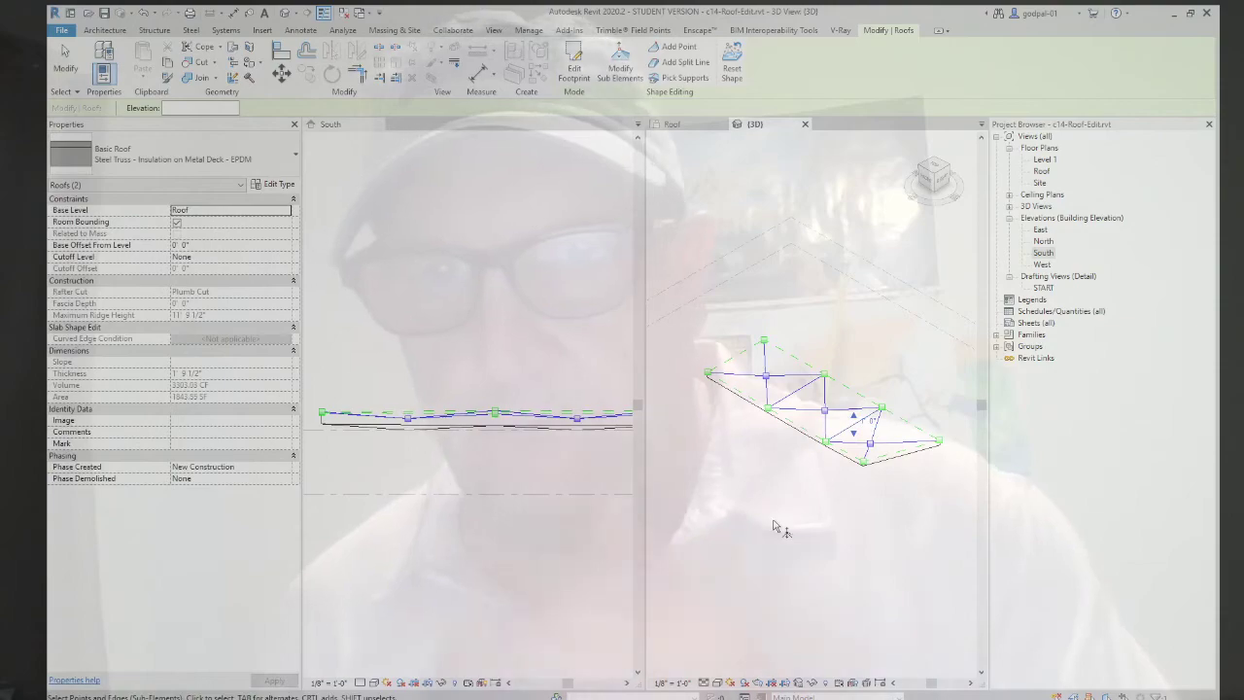
Step: With the South elevation active, finish the roof shape edits and deselect the roof
{"action": "scroll", "coordinate": [479, 461], "scroll_direction": "down", "scroll_amount": 2}
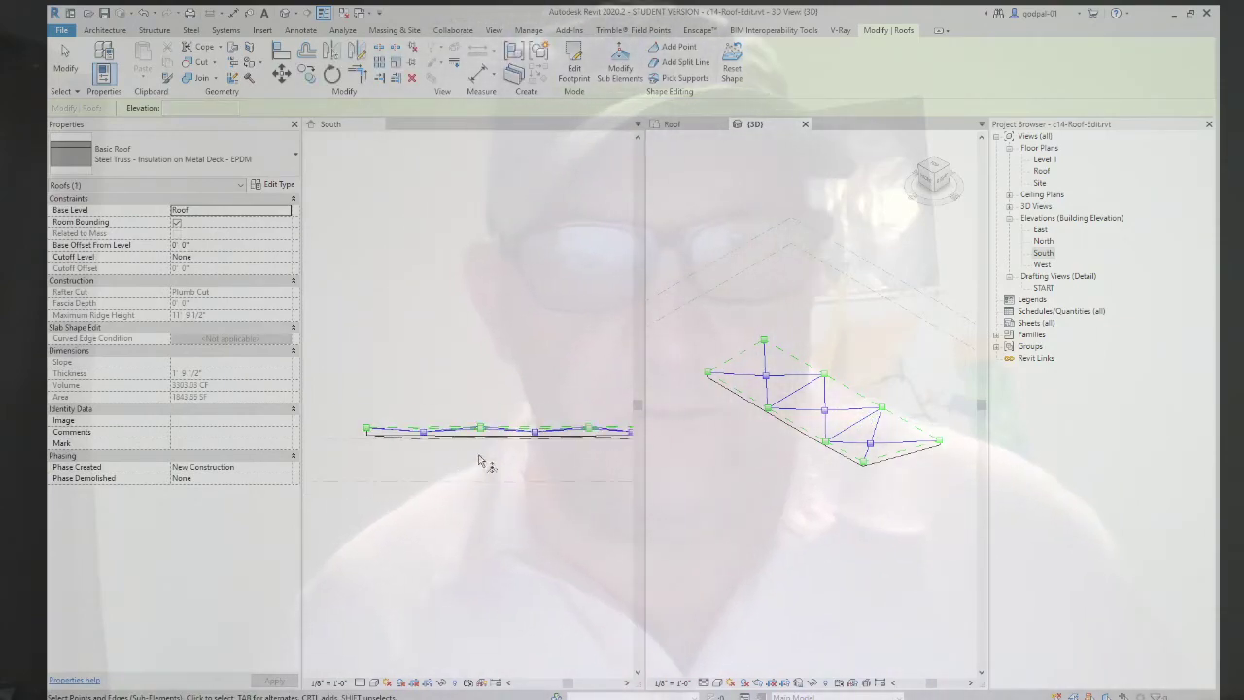
{"action": "left_click", "coordinate": [457, 472]}
{"action": "scroll", "coordinate": [456, 470], "scroll_direction": "down", "scroll_amount": 1}
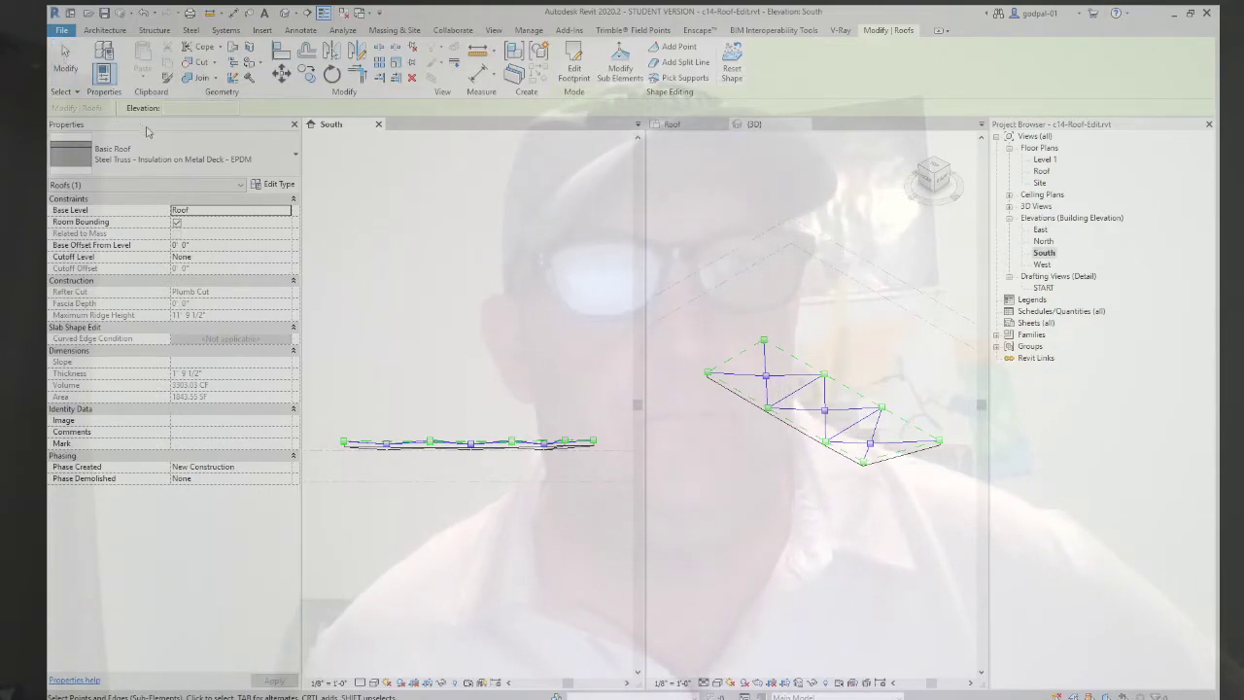
{"action": "left_click", "coordinate": [62, 66]}
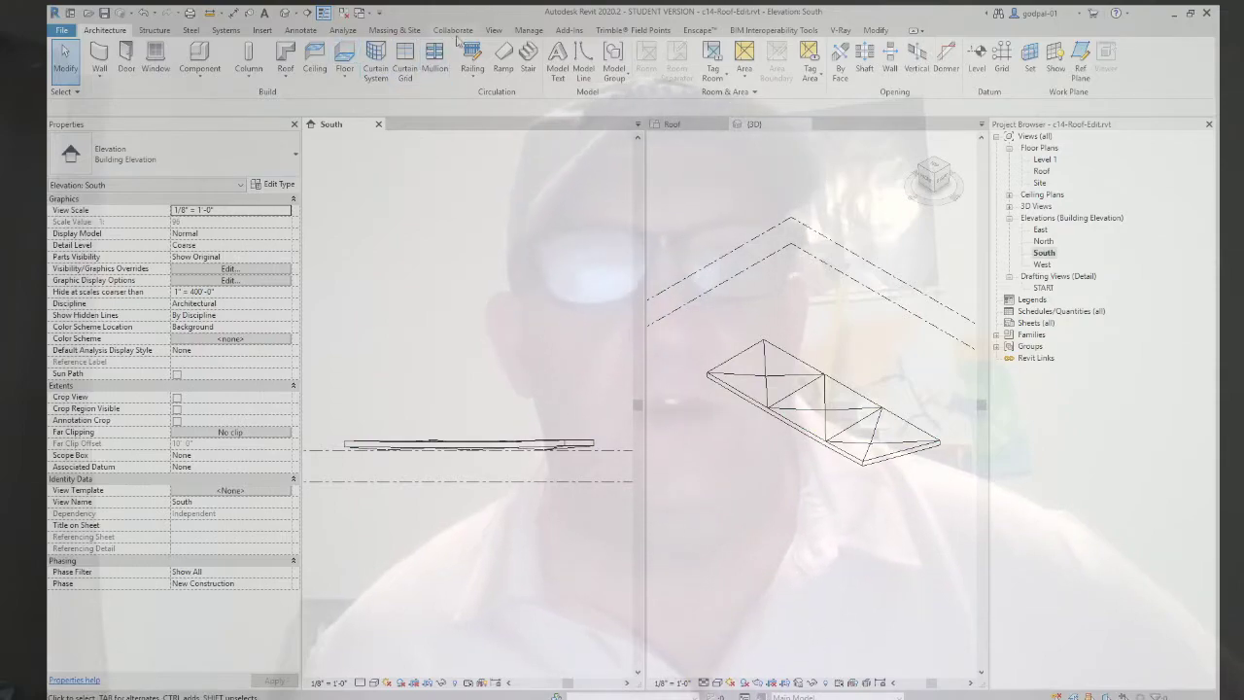
{"action": "left_click", "coordinate": [494, 30]}
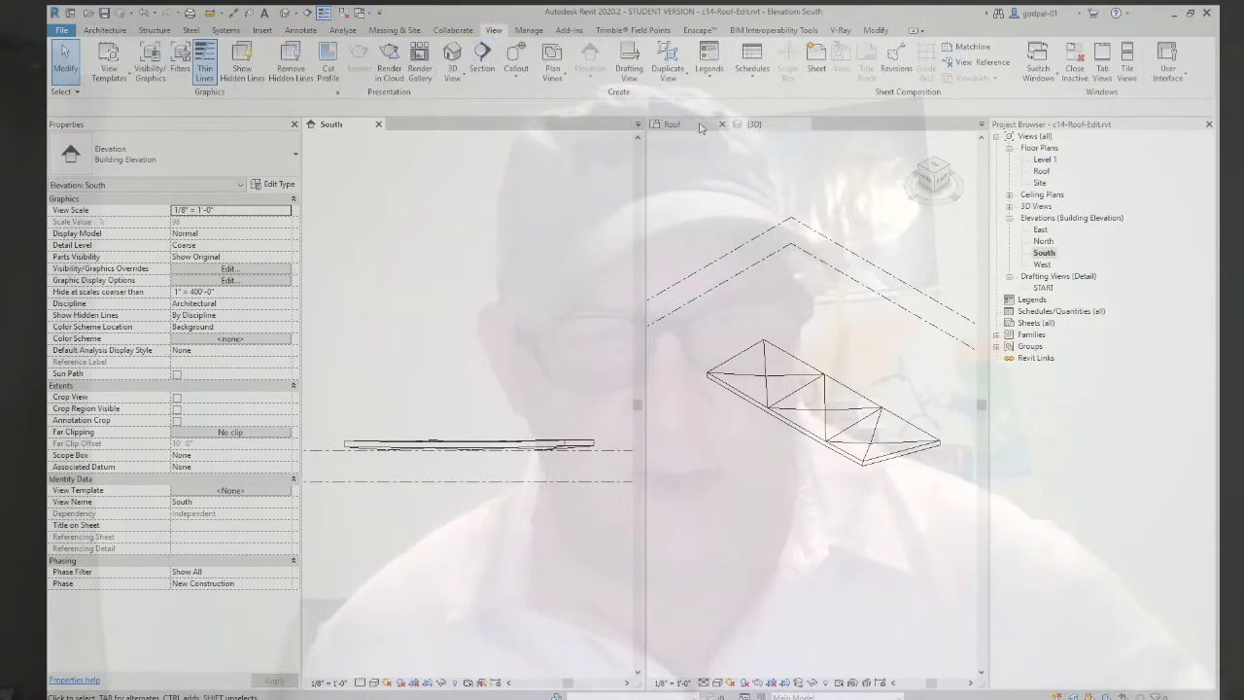
Step: Tile the South, 3D and Roof views with WT and zoom each to fit with ZA
{"action": "key", "text": "w"}
{"action": "key", "text": "t"}
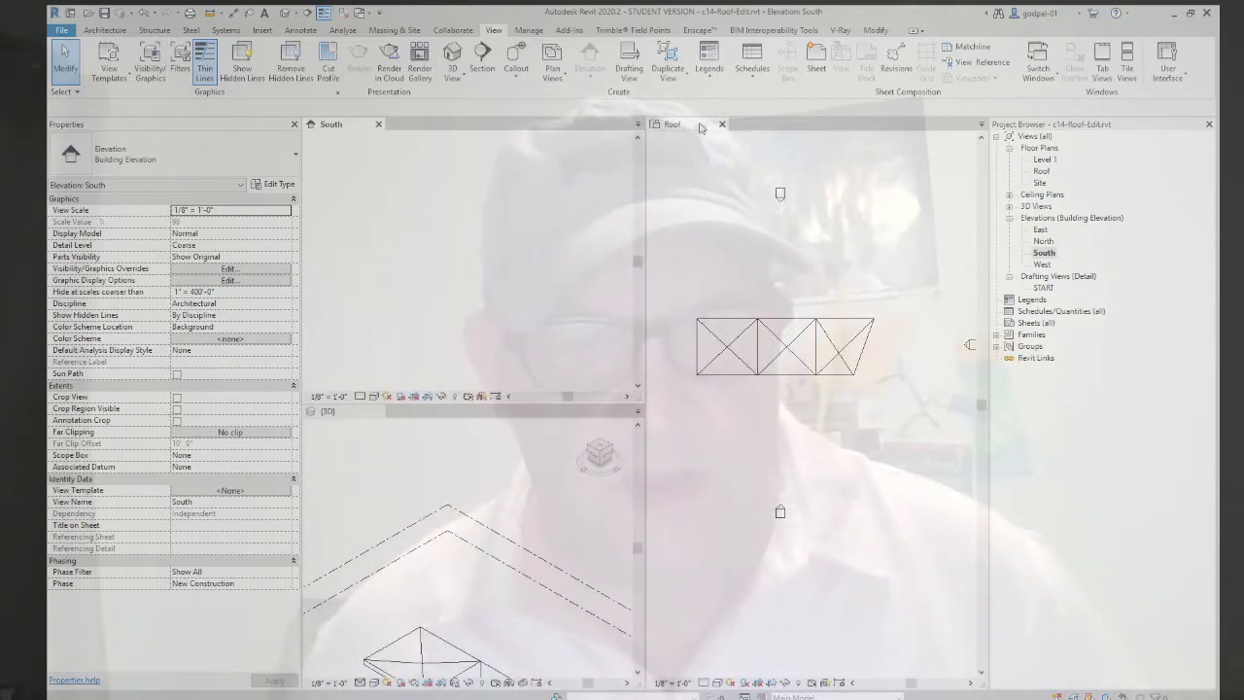
{"action": "key", "text": "z"}
{"action": "key", "text": "a"}
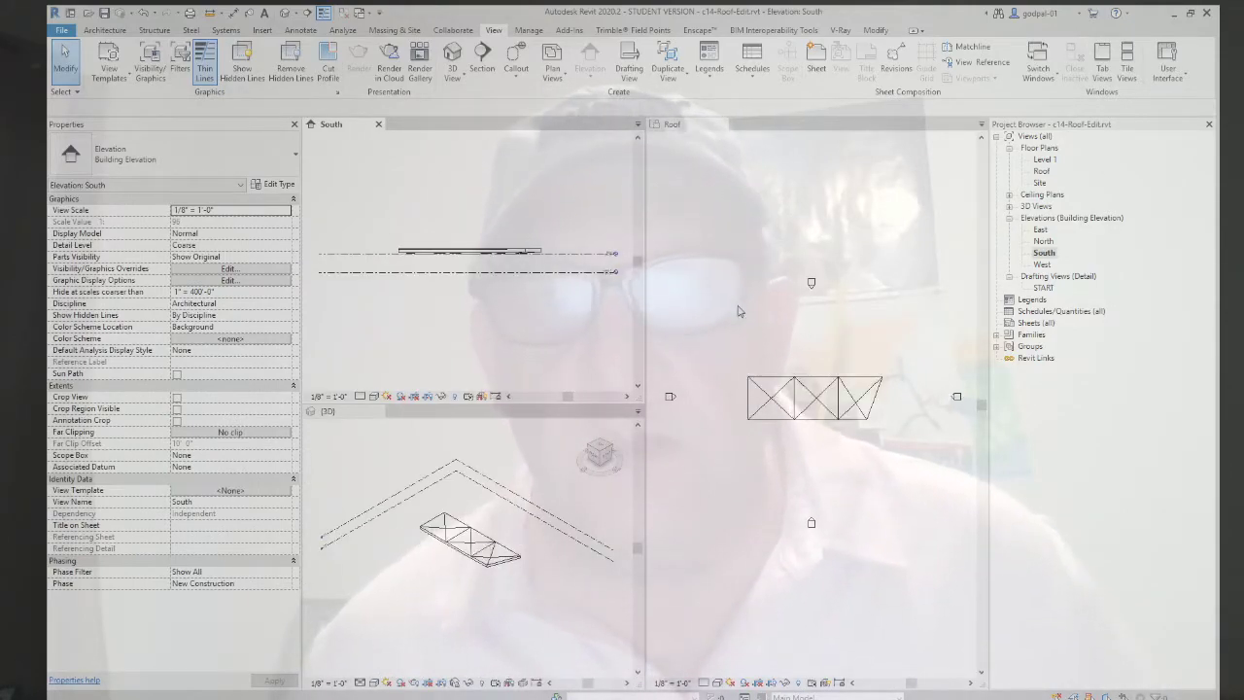
Step: In the Roof plan, draw Section 1 horizontally from left of the roof across it
{"action": "left_click", "coordinate": [738, 311]}
{"action": "scroll", "coordinate": [768, 331], "scroll_direction": "up", "scroll_amount": 4}
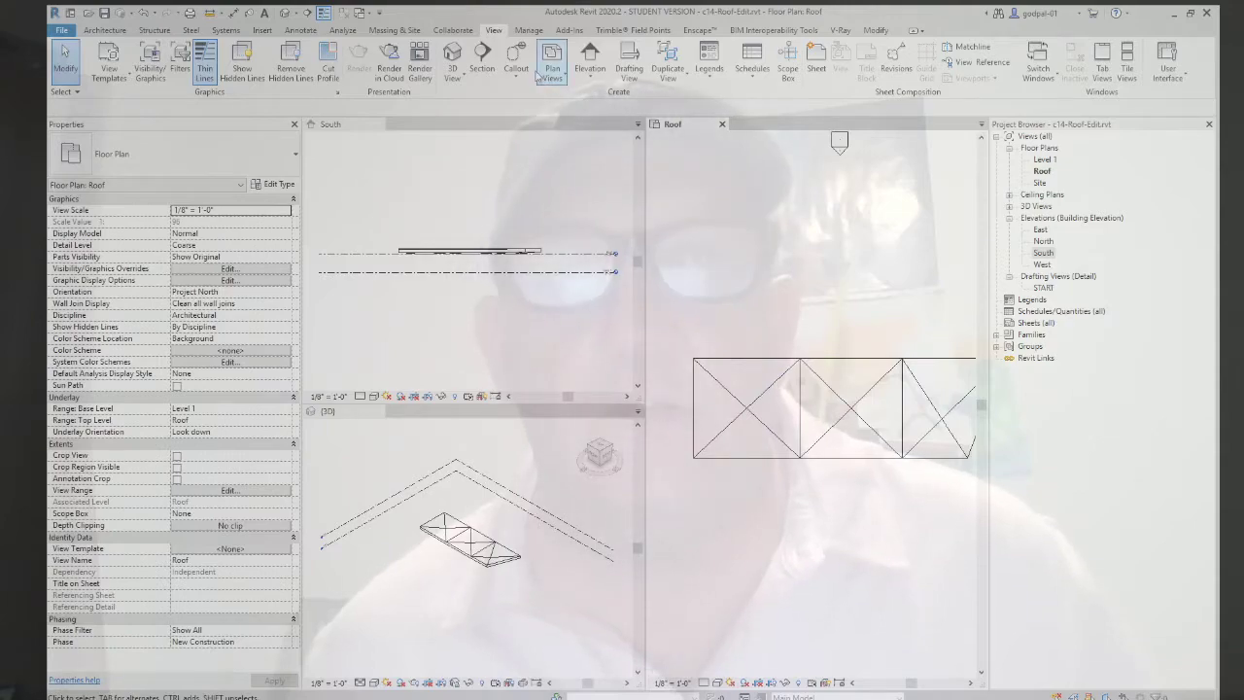
{"action": "left_click", "coordinate": [484, 66]}
{"action": "scroll", "coordinate": [738, 410], "scroll_direction": "up", "scroll_amount": 3}
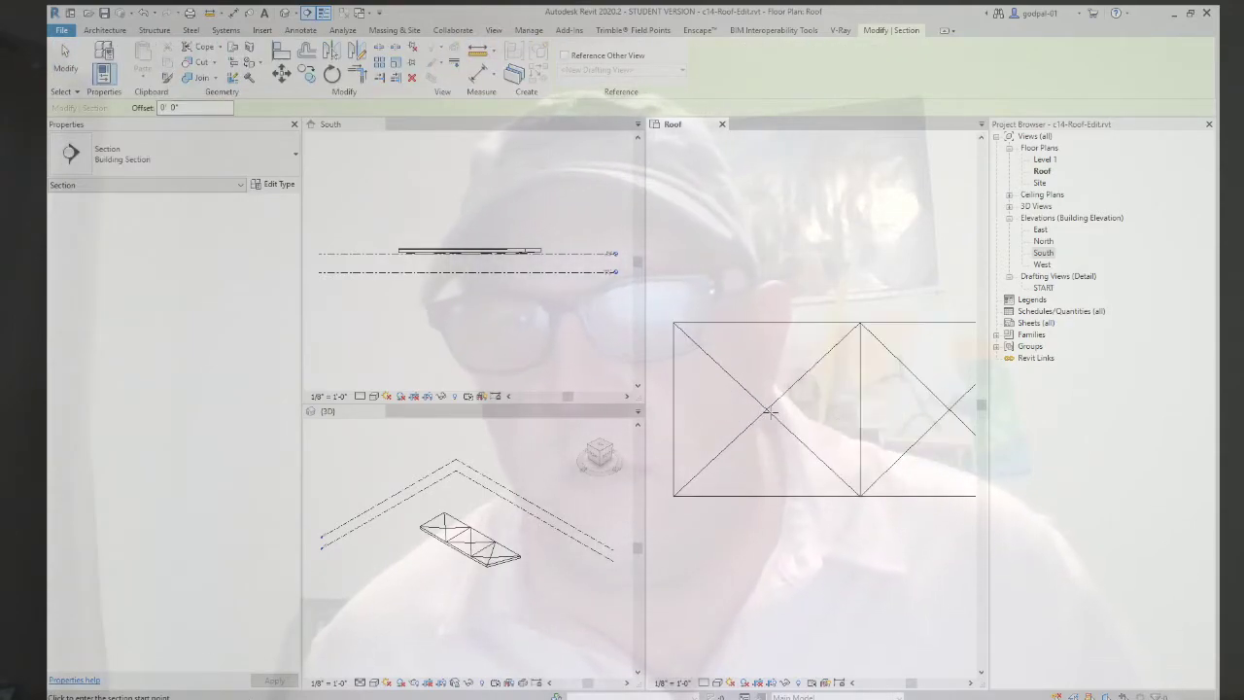
{"action": "scroll", "coordinate": [767, 410], "scroll_direction": "up", "scroll_amount": 2}
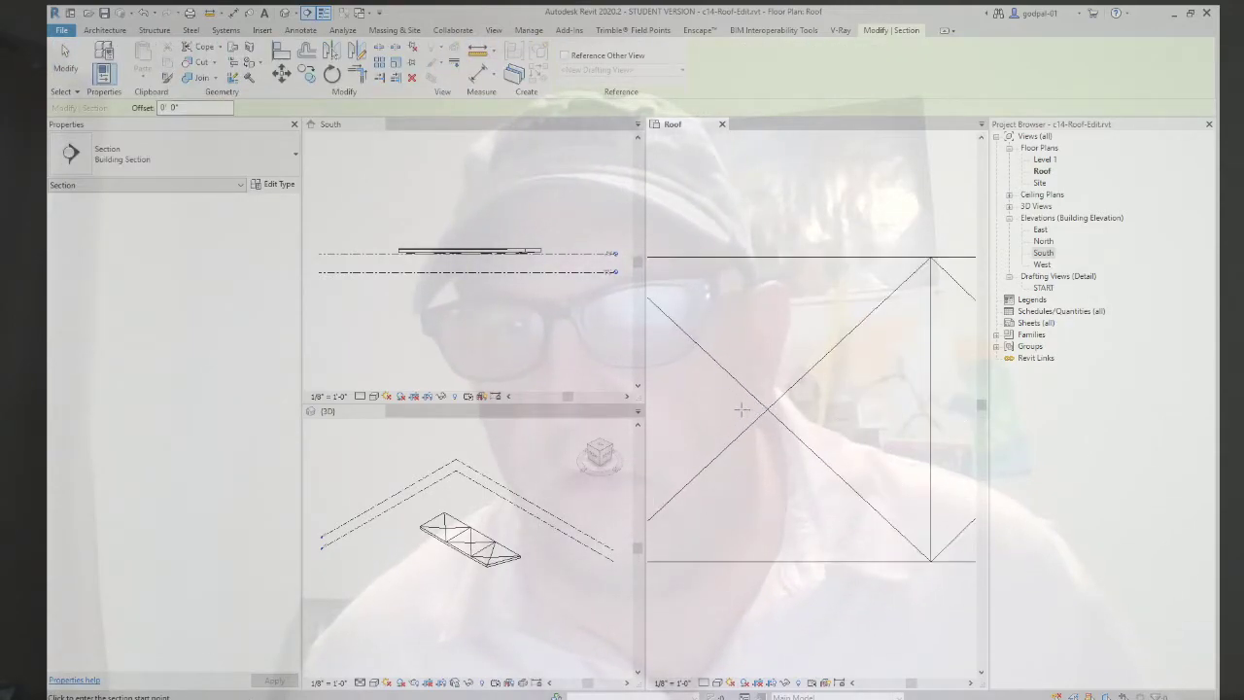
{"action": "scroll", "coordinate": [714, 411], "scroll_direction": "down", "scroll_amount": 3}
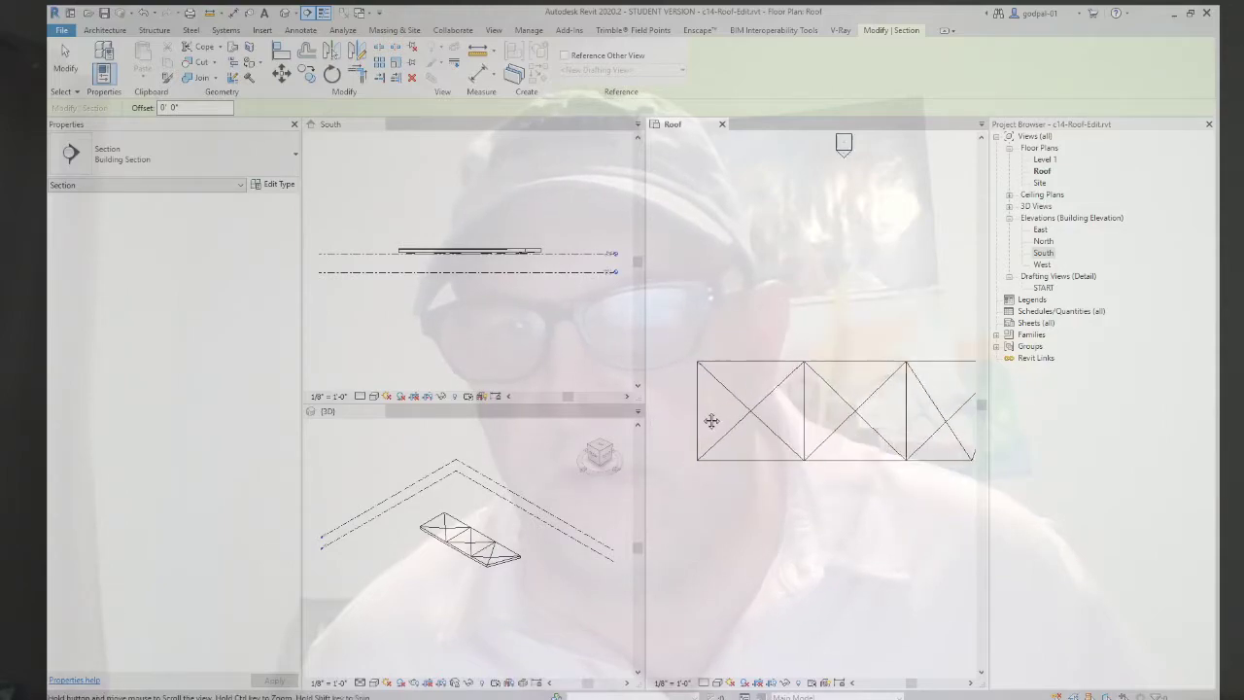
{"action": "left_click", "coordinate": [681, 411]}
{"action": "scroll", "coordinate": [816, 411], "scroll_direction": "down", "scroll_amount": 2}
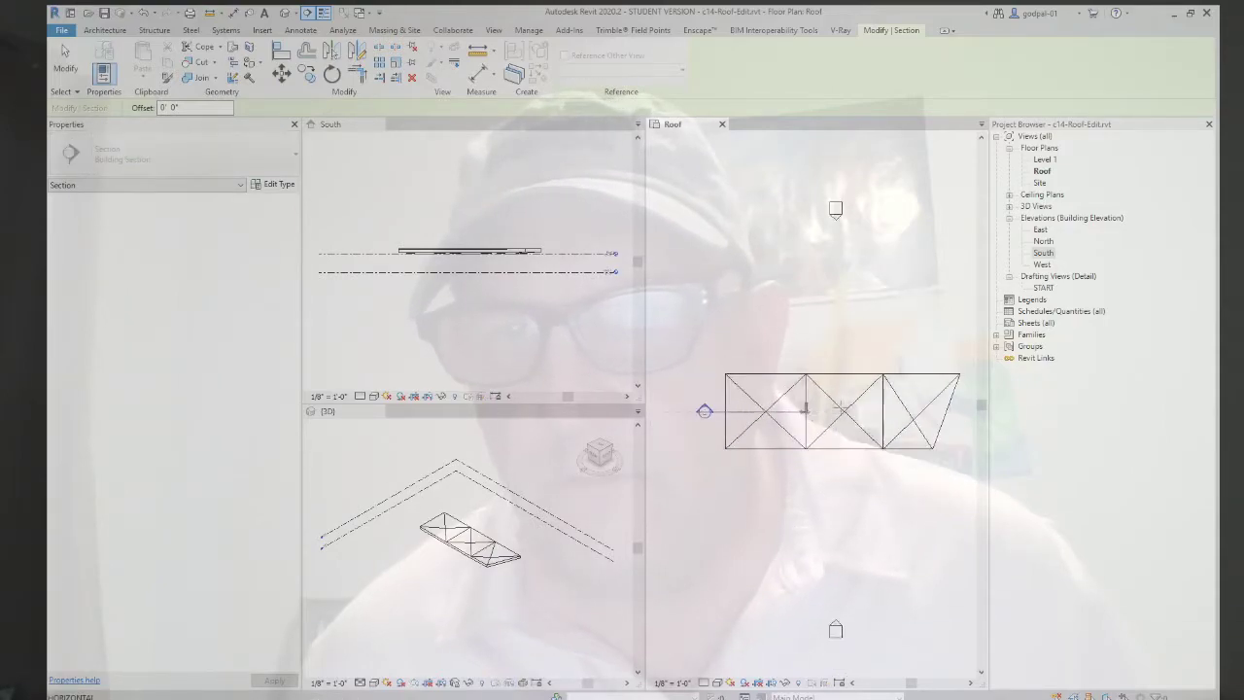
{"action": "left_click", "coordinate": [938, 412]}
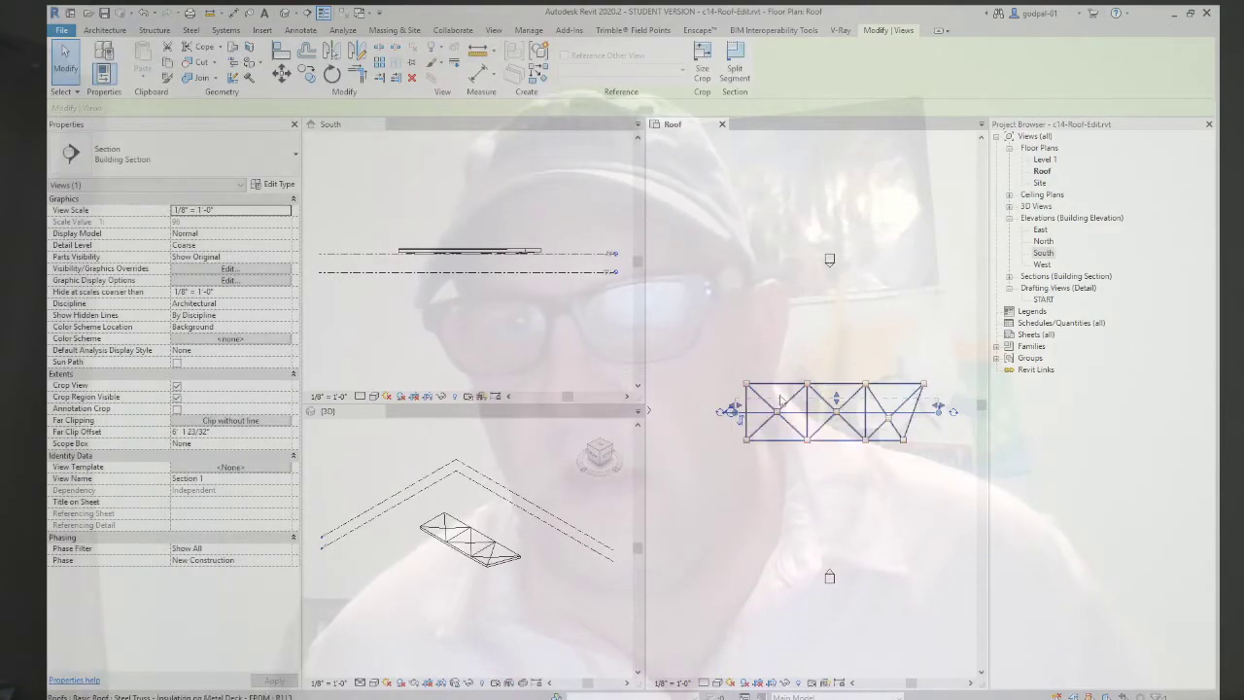
Step: Open Section 1 from the Project Browser and tile all four open views
{"action": "left_click", "coordinate": [1010, 278]}
{"action": "double_click", "coordinate": [1044, 289]}
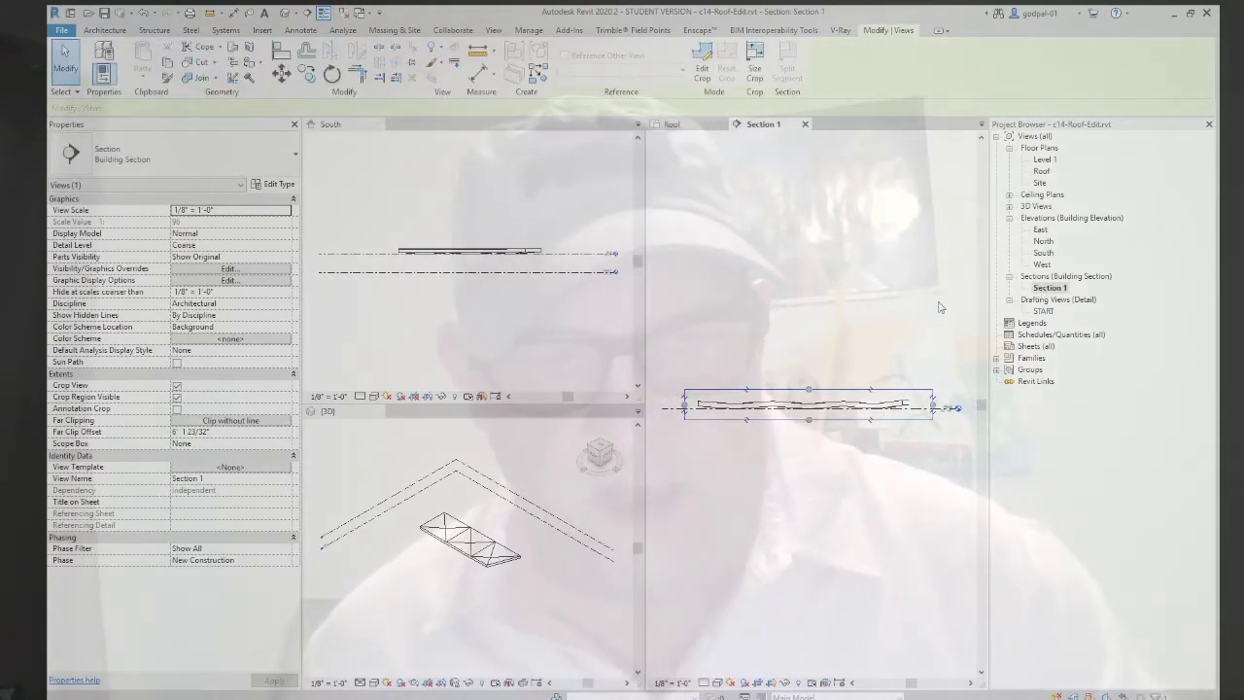
{"action": "key", "text": "w"}
{"action": "key", "text": "t"}
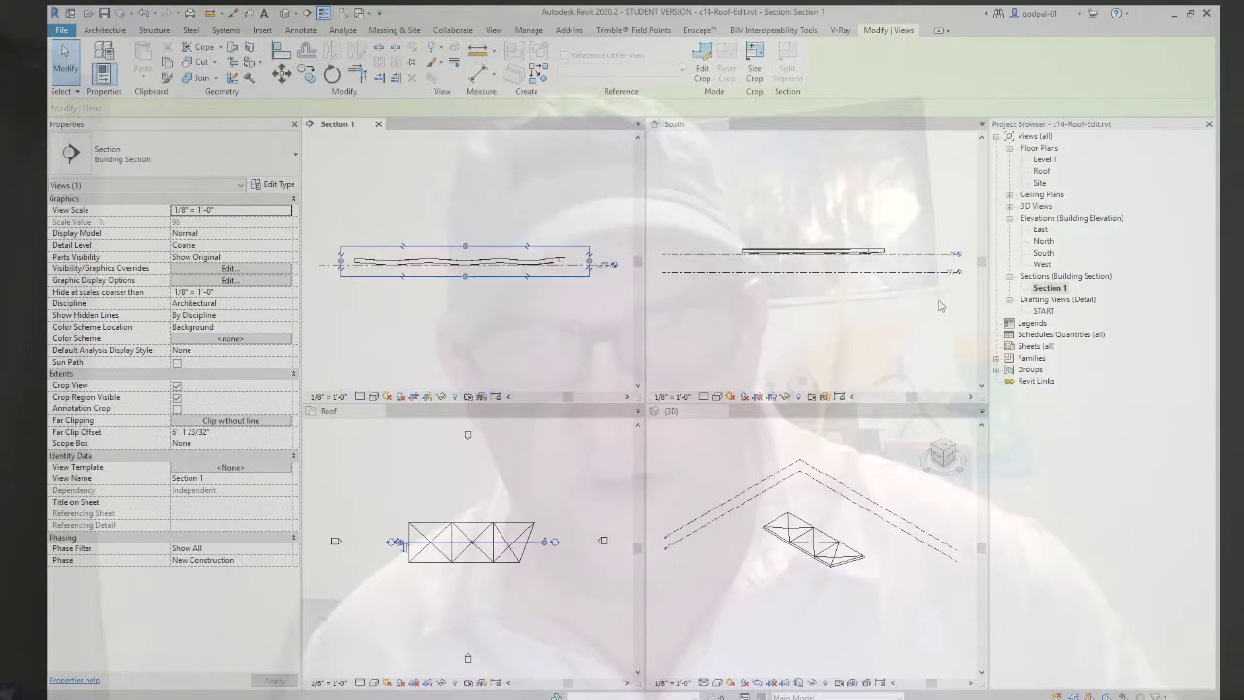
Step: Clear the section selection, inspect the roof profile, and make the 3D view active
{"action": "left_click", "coordinate": [480, 336]}
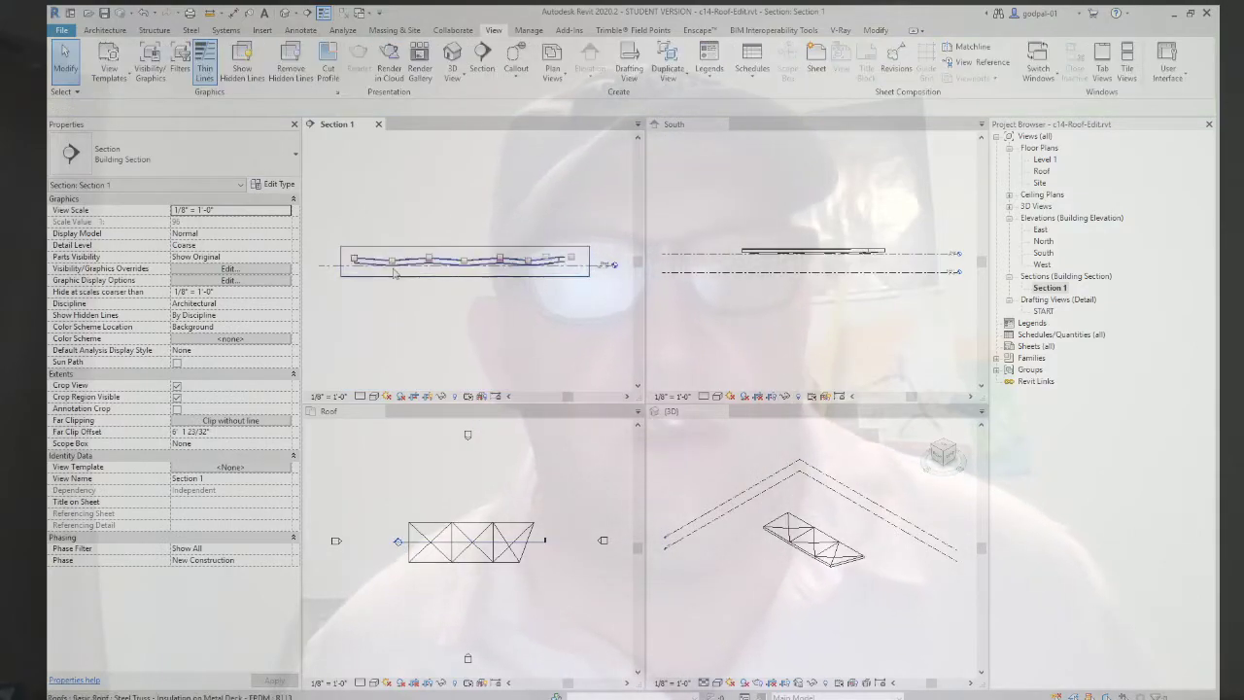
{"action": "scroll", "coordinate": [388, 281], "scroll_direction": "up", "scroll_amount": 2}
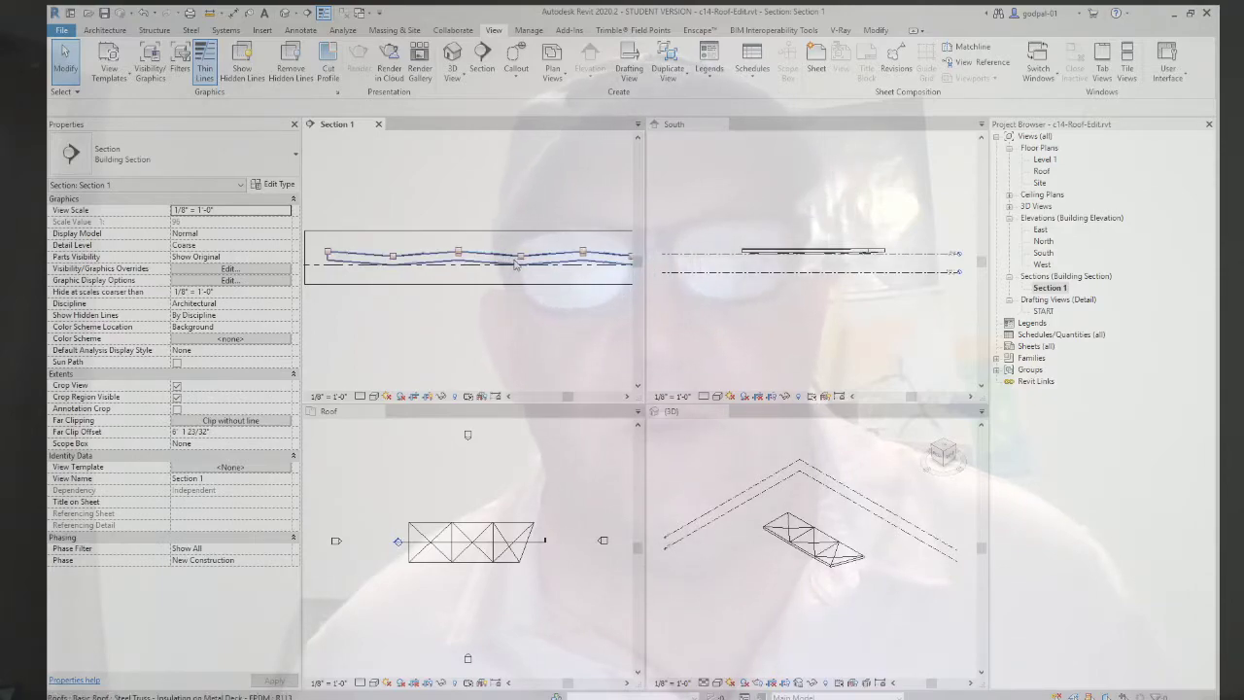
{"action": "scroll", "coordinate": [559, 261], "scroll_direction": "down", "scroll_amount": 2}
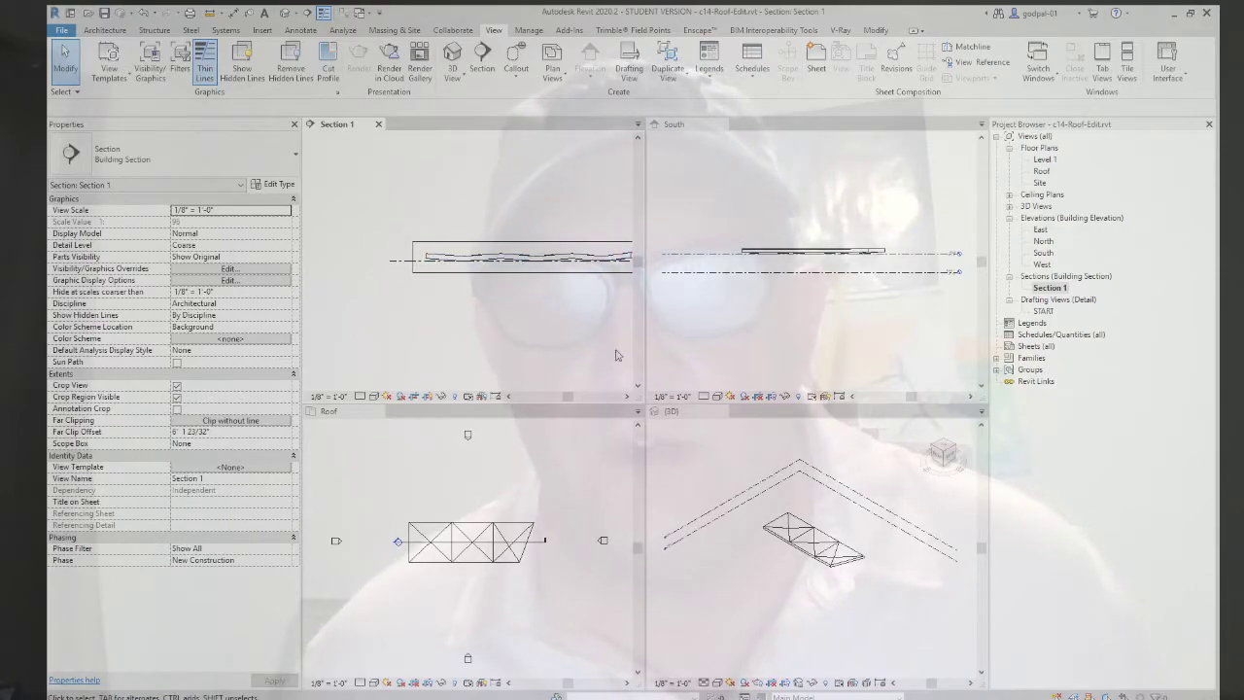
{"action": "left_click", "coordinate": [846, 458]}
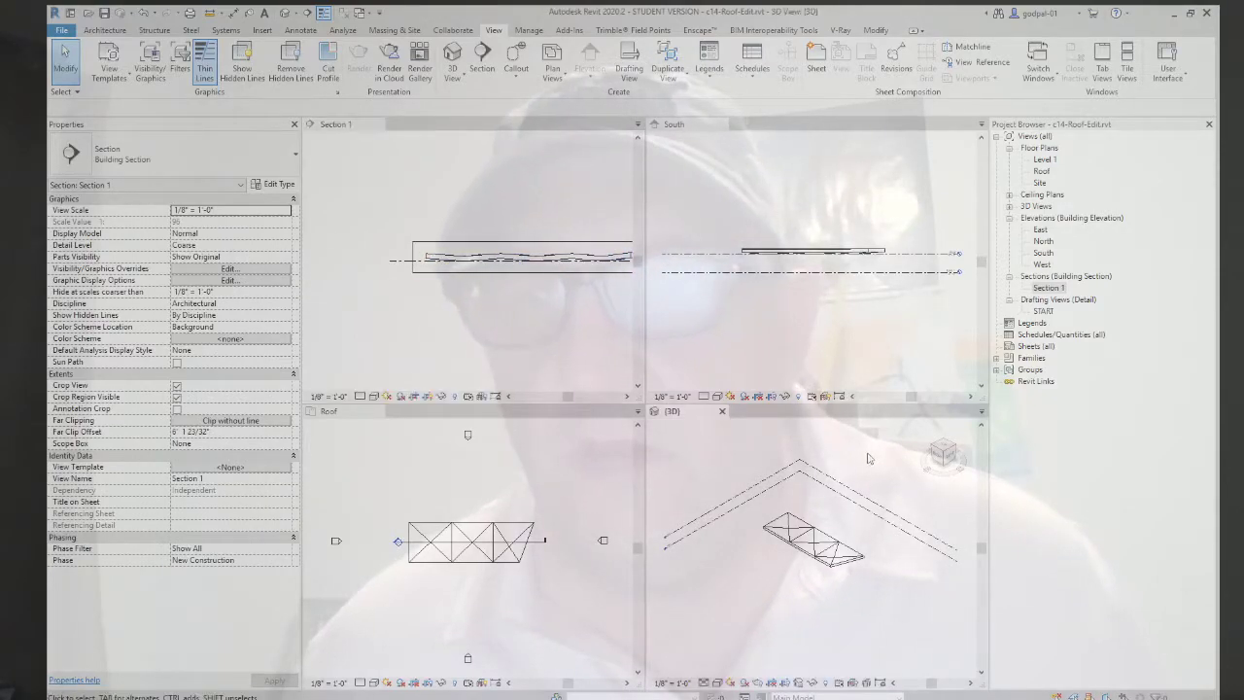
Step: Duplicate the {3D} view from the Project Browser's 3D Views as {3D} Copy 1
{"action": "left_click", "coordinate": [1009, 206]}
{"action": "left_click", "coordinate": [1042, 218]}
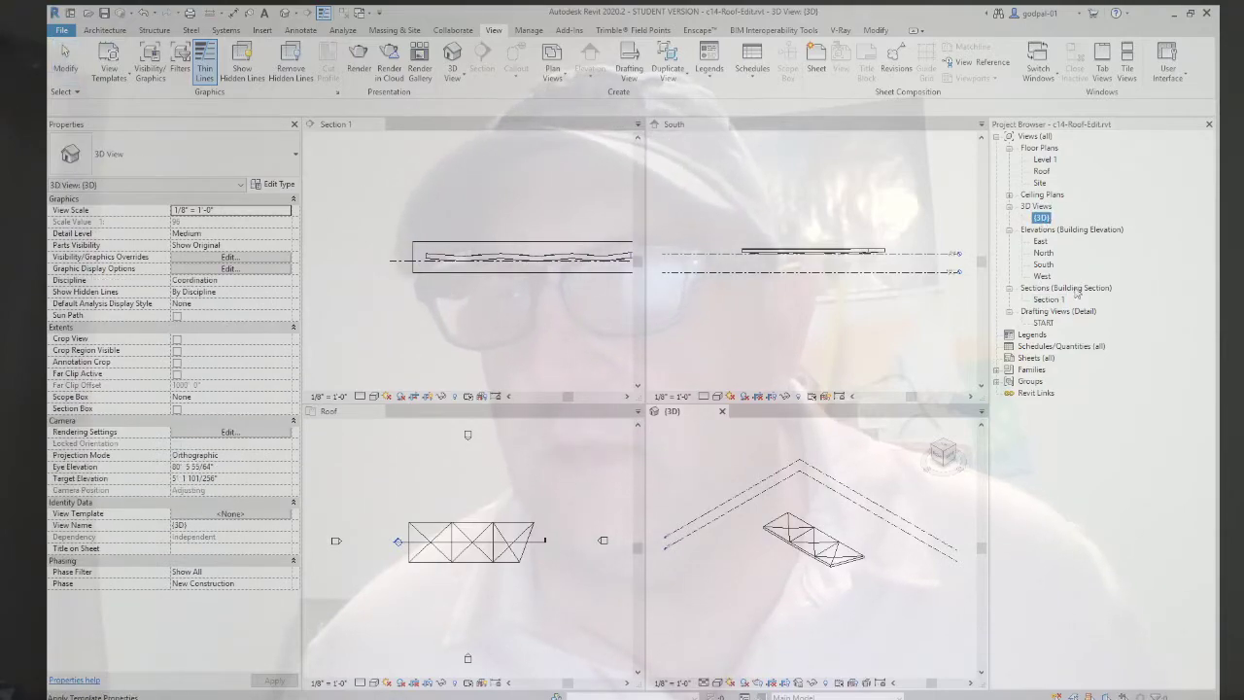
{"action": "left_click", "coordinate": [930, 331]}
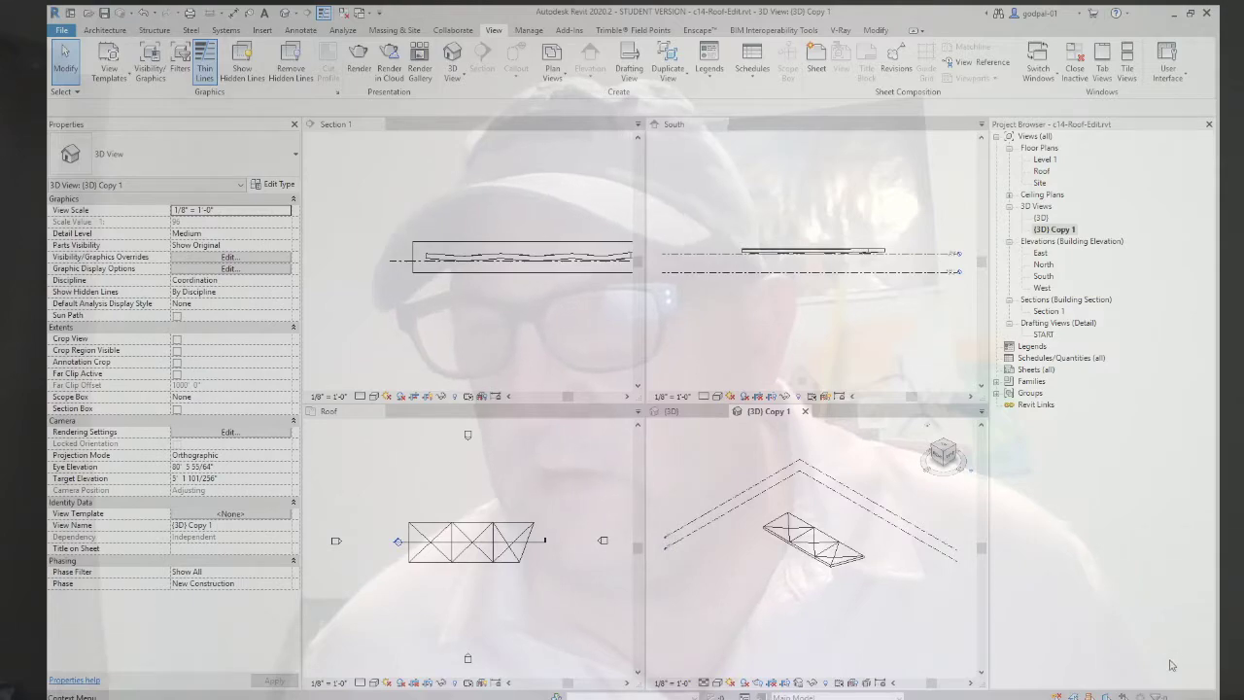
Step: Orient {3D} Copy 1 to Section 1, set an isometric angle, and close other views
{"action": "left_click", "coordinate": [939, 449]}
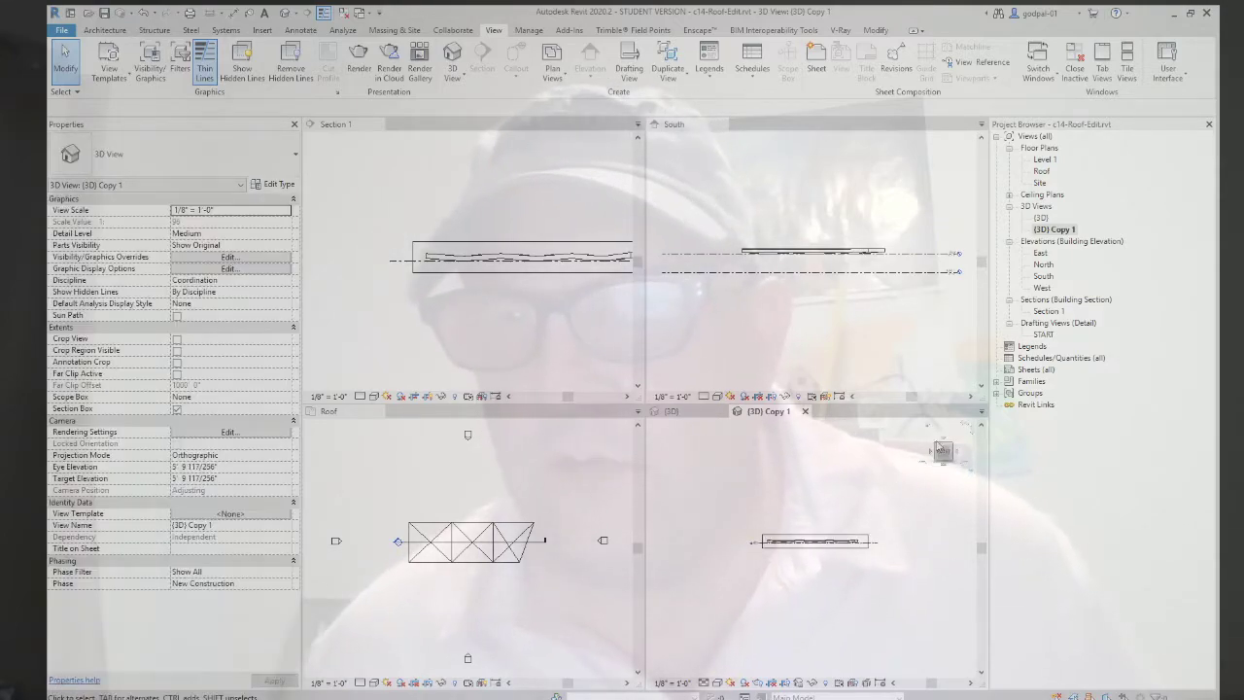
{"action": "left_click", "coordinate": [928, 429]}
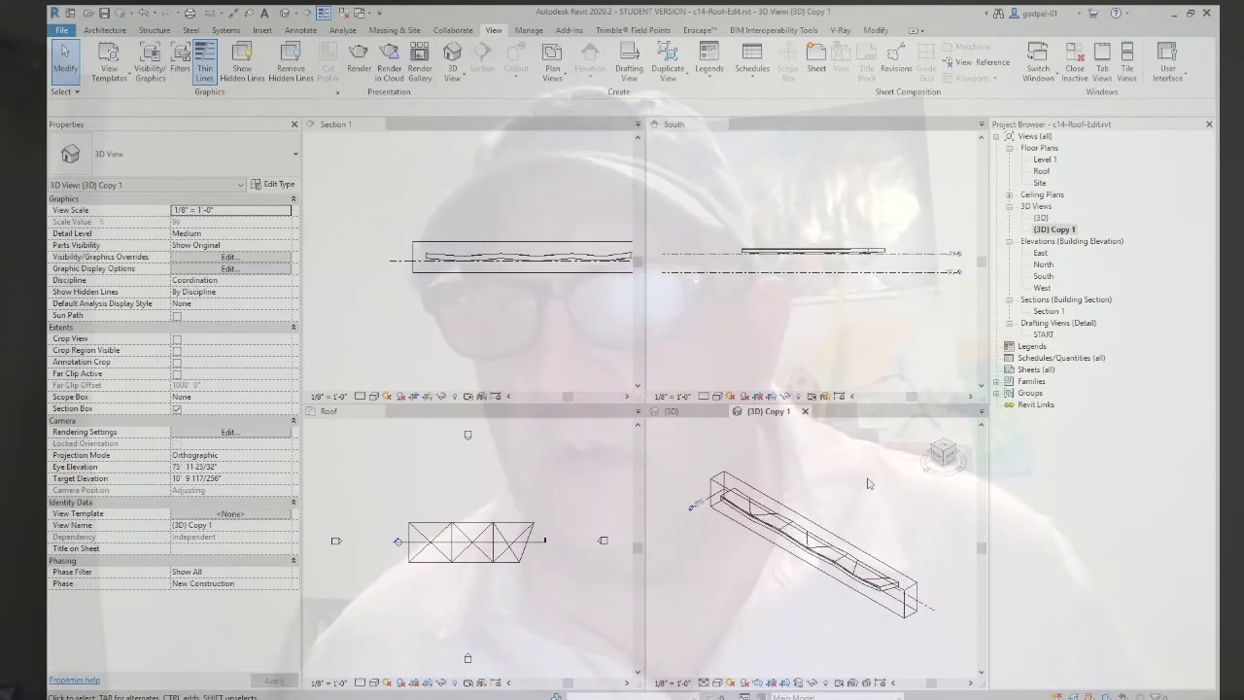
{"action": "left_click", "coordinate": [1103, 73]}
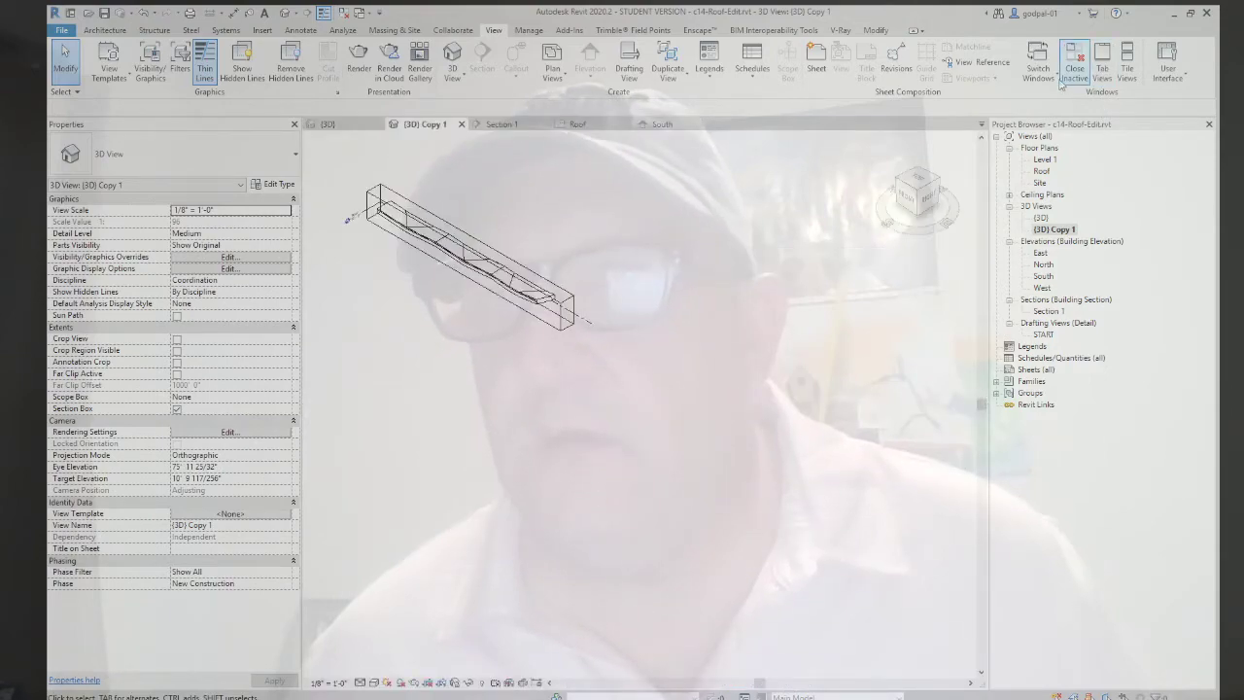
{"action": "left_click", "coordinate": [1072, 63]}
Step: Switch {3D} Copy 1 to Shaded display (SD) and orbit to a front-on roof view
{"action": "scroll", "coordinate": [600, 294], "scroll_direction": "up", "scroll_amount": 2}
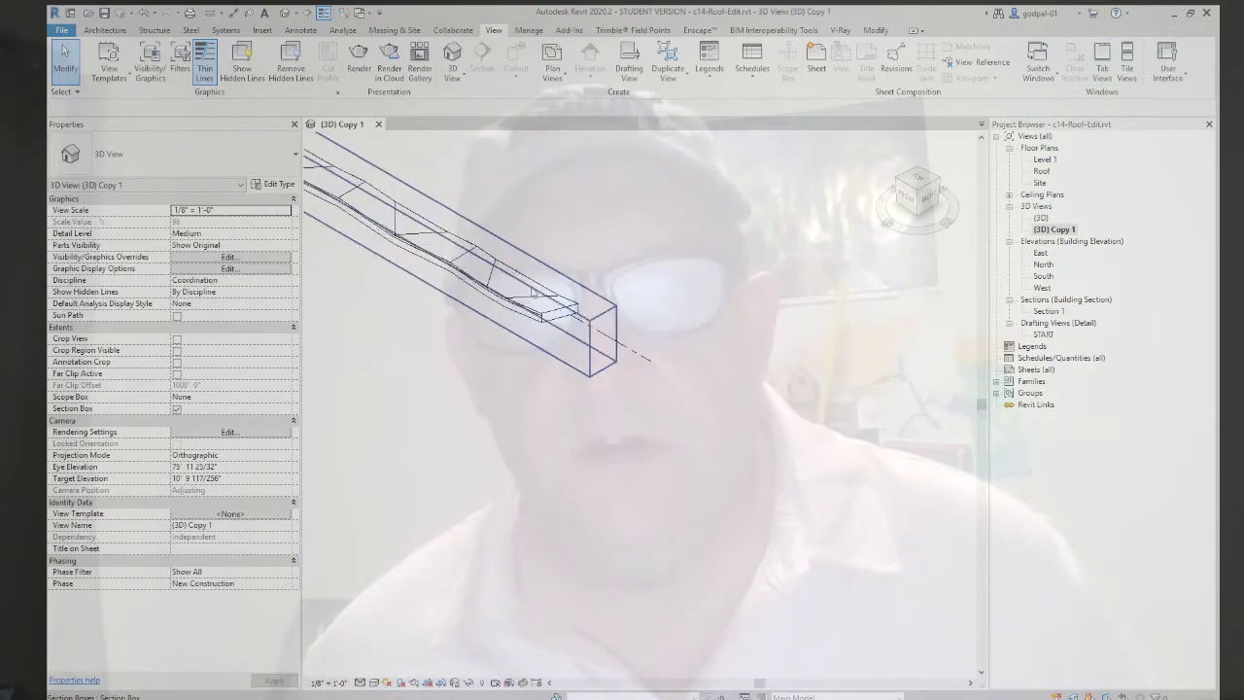
{"action": "middle_click_drag", "start_coordinate": [600, 295], "coordinate": [673, 534]}
{"action": "scroll", "coordinate": [502, 438], "scroll_direction": "down", "scroll_amount": 2}
{"action": "scroll", "coordinate": [460, 369], "scroll_direction": "up", "scroll_amount": 4}
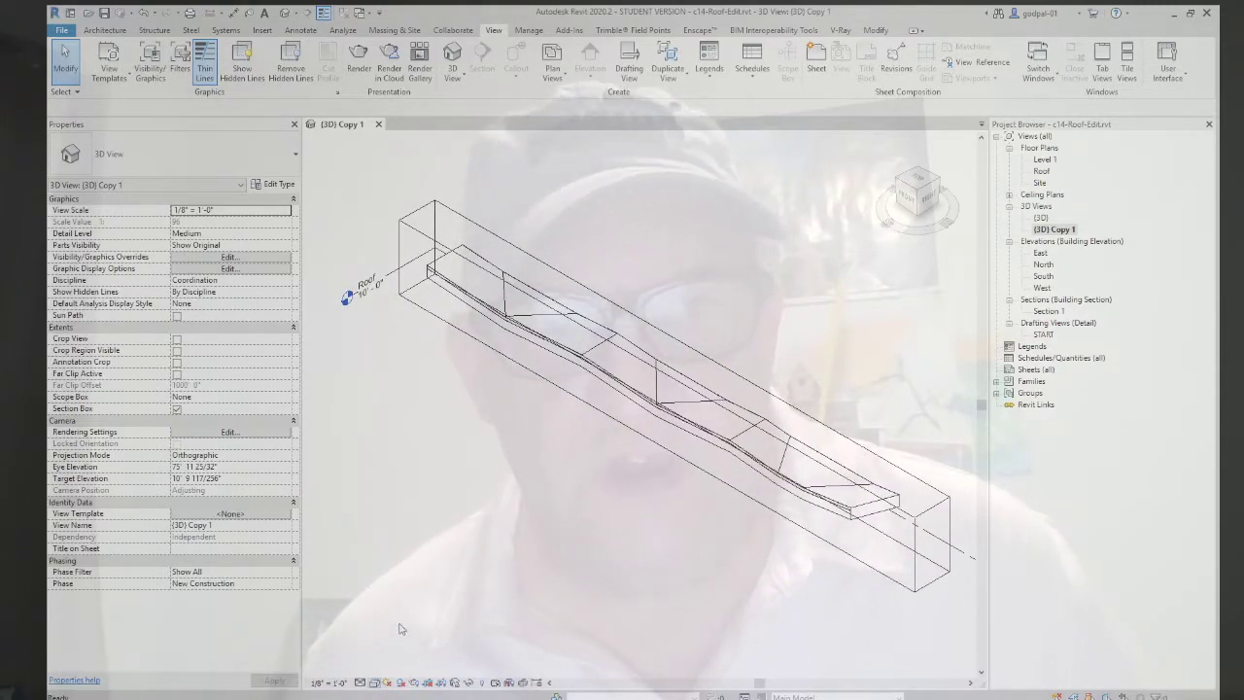
{"action": "key", "text": "s"}
{"action": "key", "text": "d"}
{"action": "scroll", "coordinate": [502, 291], "scroll_direction": "up", "scroll_amount": 3}
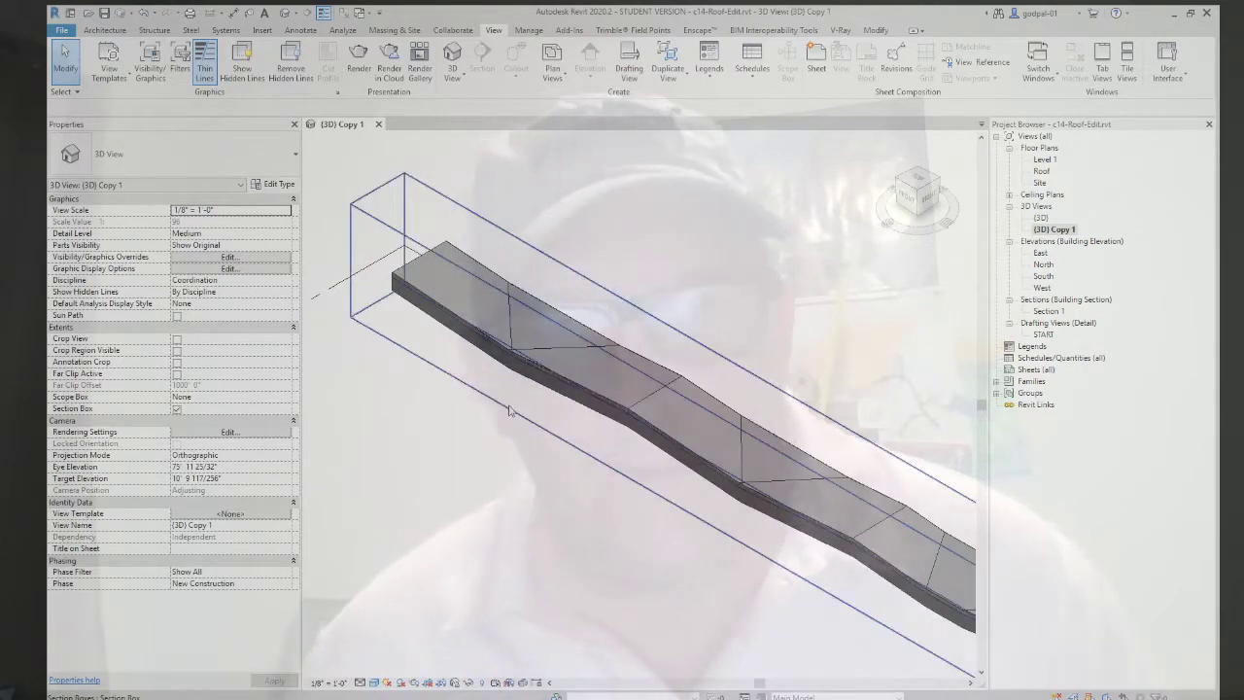
{"action": "middle_click_drag", "start_coordinate": [500, 413], "coordinate": [697, 466], "text": "shift"}
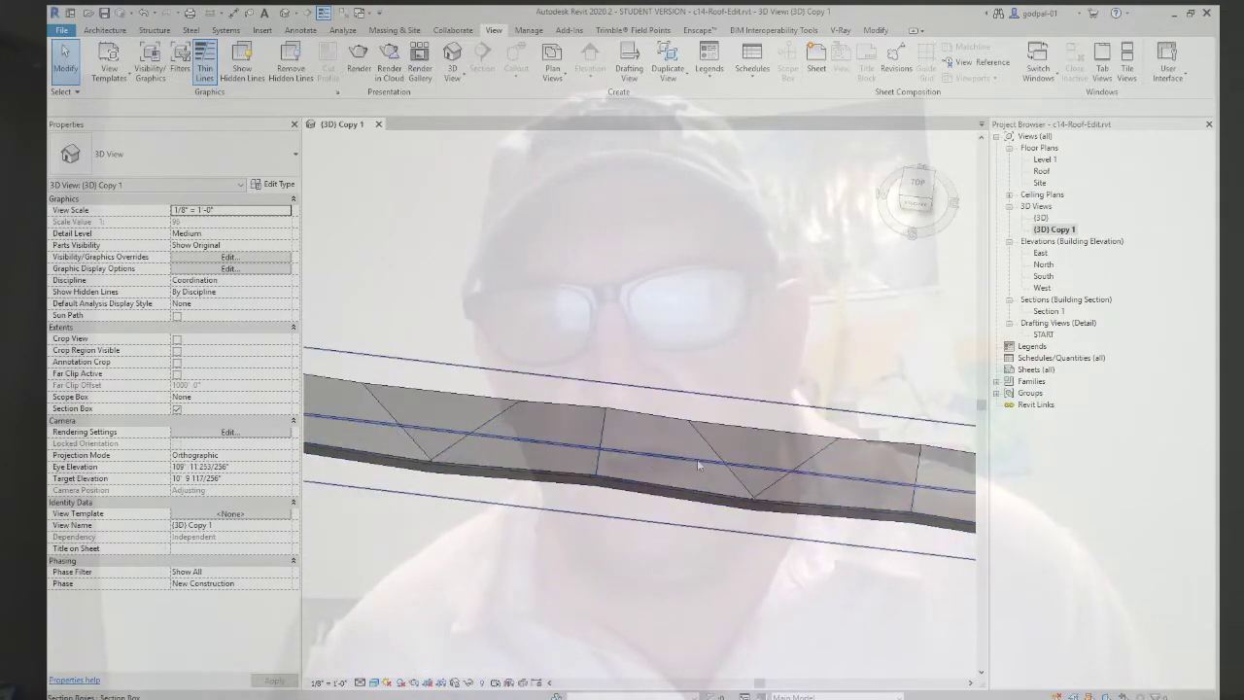
{"action": "left_click", "coordinate": [735, 466]}
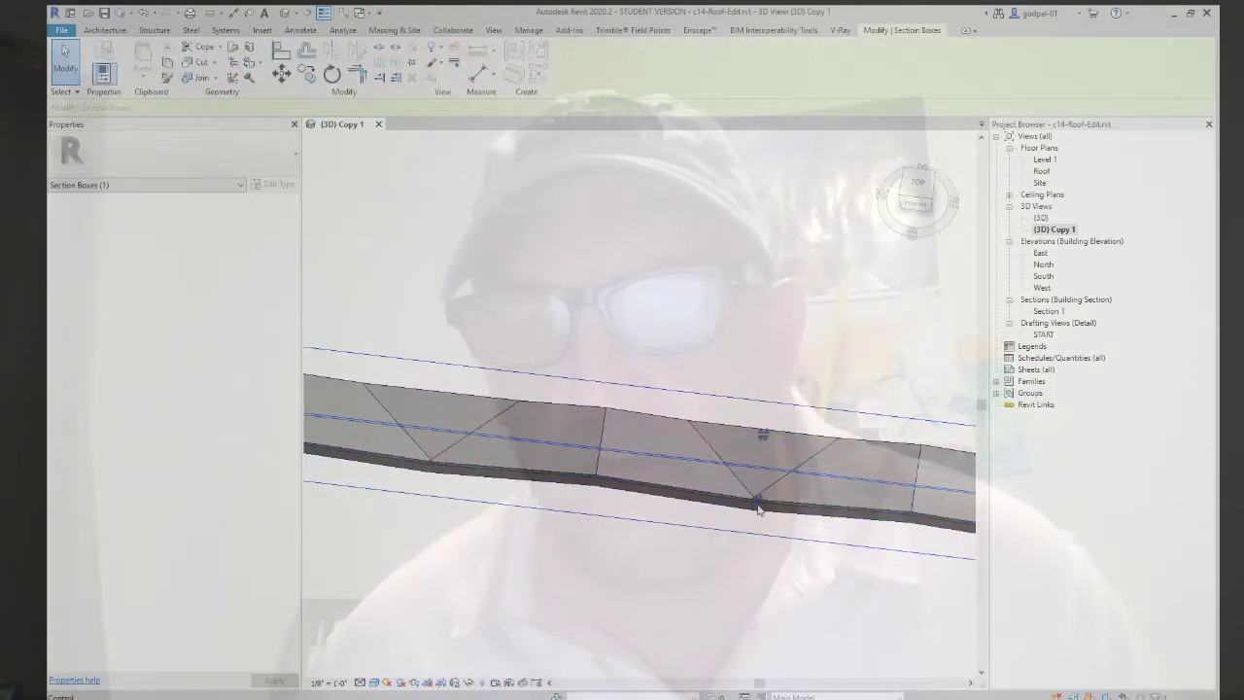
{"action": "middle_click_drag", "start_coordinate": [757, 508], "coordinate": [601, 387], "text": "shift"}
{"action": "middle_click_drag", "start_coordinate": [693, 490], "coordinate": [564, 564], "text": "shift"}
{"action": "left_click", "coordinate": [564, 557]}
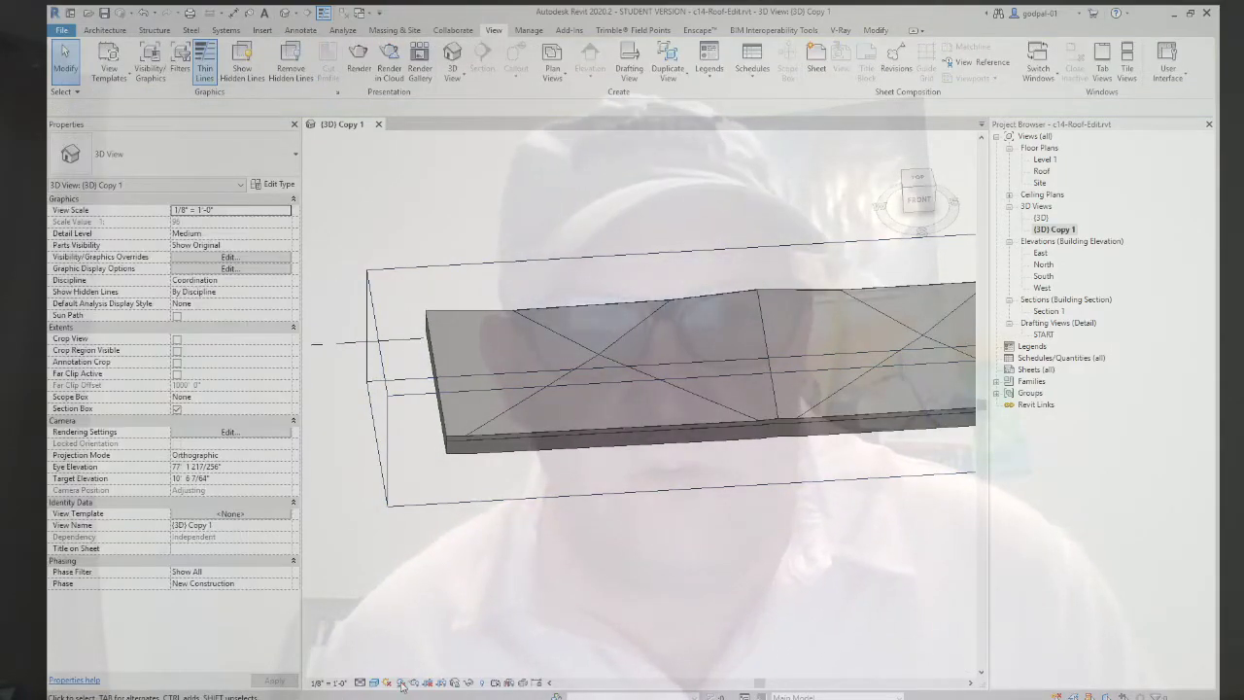
{"action": "mouse_move", "coordinate": [488, 613]}
{"action": "middle_mouse_down", "text": "shift"}
{"action": "mouse_move", "coordinate": [528, 519]}
{"action": "mouse_move", "coordinate": [586, 453]}
{"action": "mouse_move", "coordinate": [635, 489]}
{"action": "mouse_move", "coordinate": [645, 516]}
{"action": "mouse_move", "coordinate": [611, 515]}
{"action": "mouse_move", "coordinate": [574, 460]}
{"action": "middle_mouse_up", "text": "shift"}
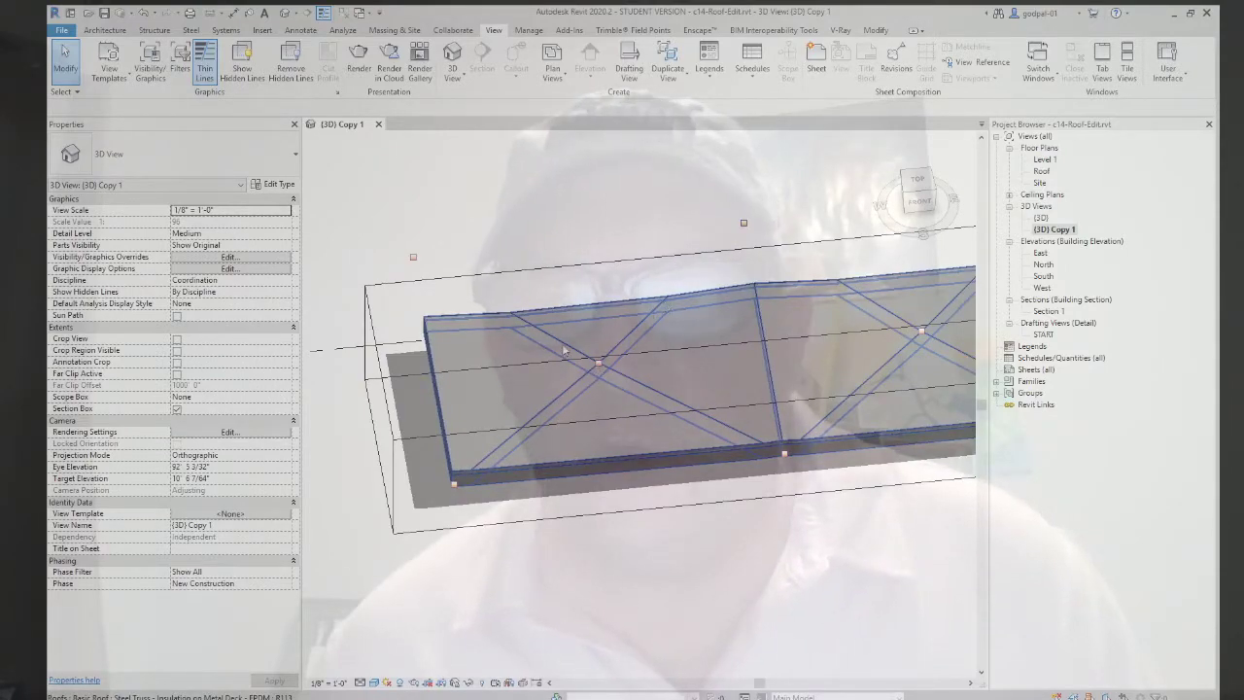
{"action": "middle_click_drag", "start_coordinate": [564, 350], "coordinate": [696, 382], "text": "shift"}
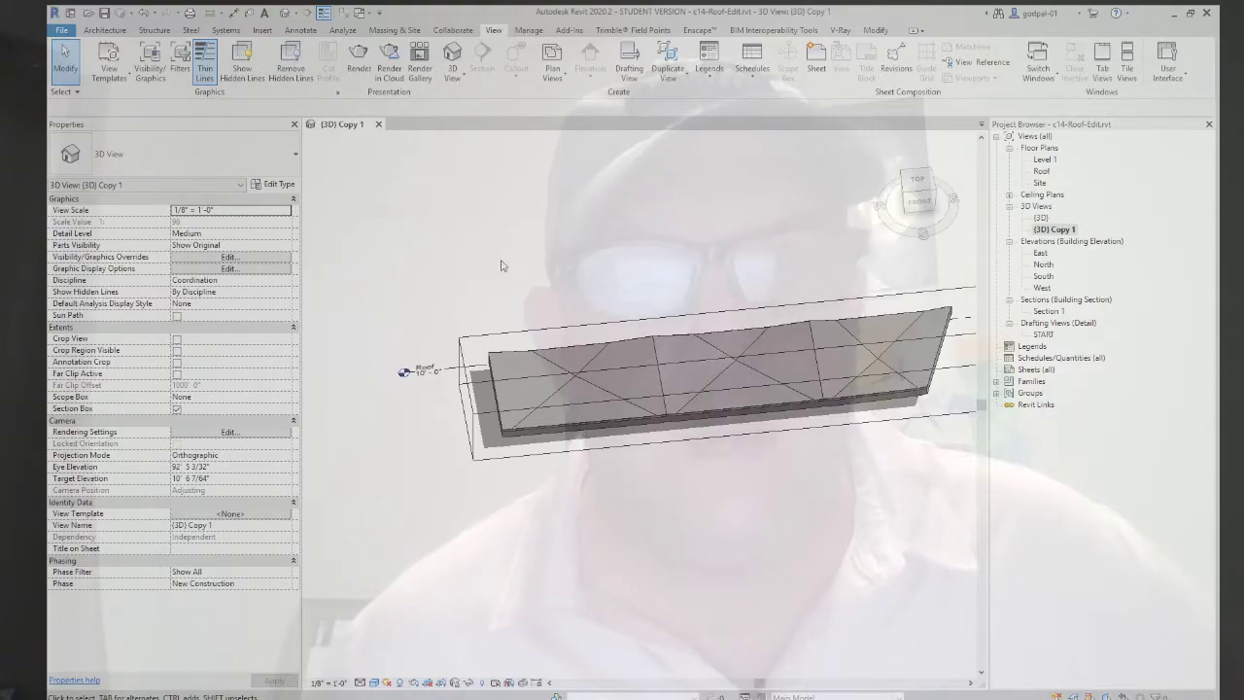
Step: Select the roof slab in {3D} Copy 1 to reveal its raised points and 4560.28 CF volume
{"action": "left_click", "coordinate": [534, 360]}
{"action": "left_click", "coordinate": [534, 361]}
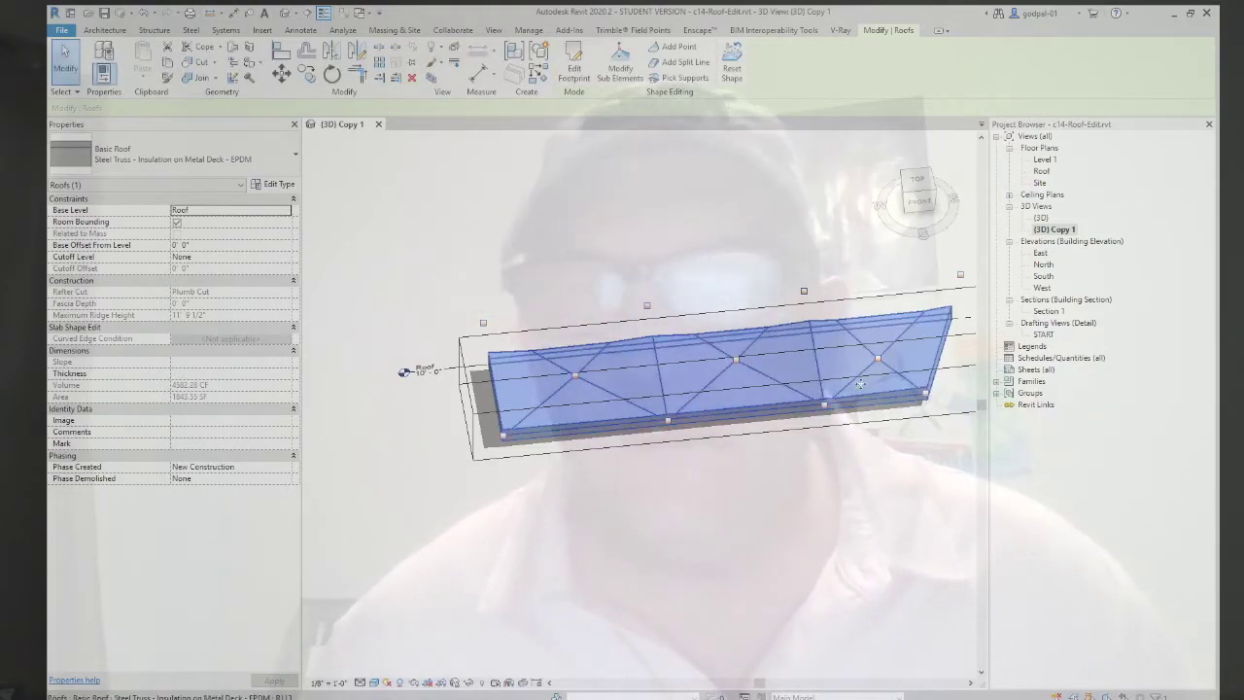
Step: Open Section 1, set its Detail Level to Fine, and pan to the roof
{"action": "double_click", "coordinate": [1046, 311]}
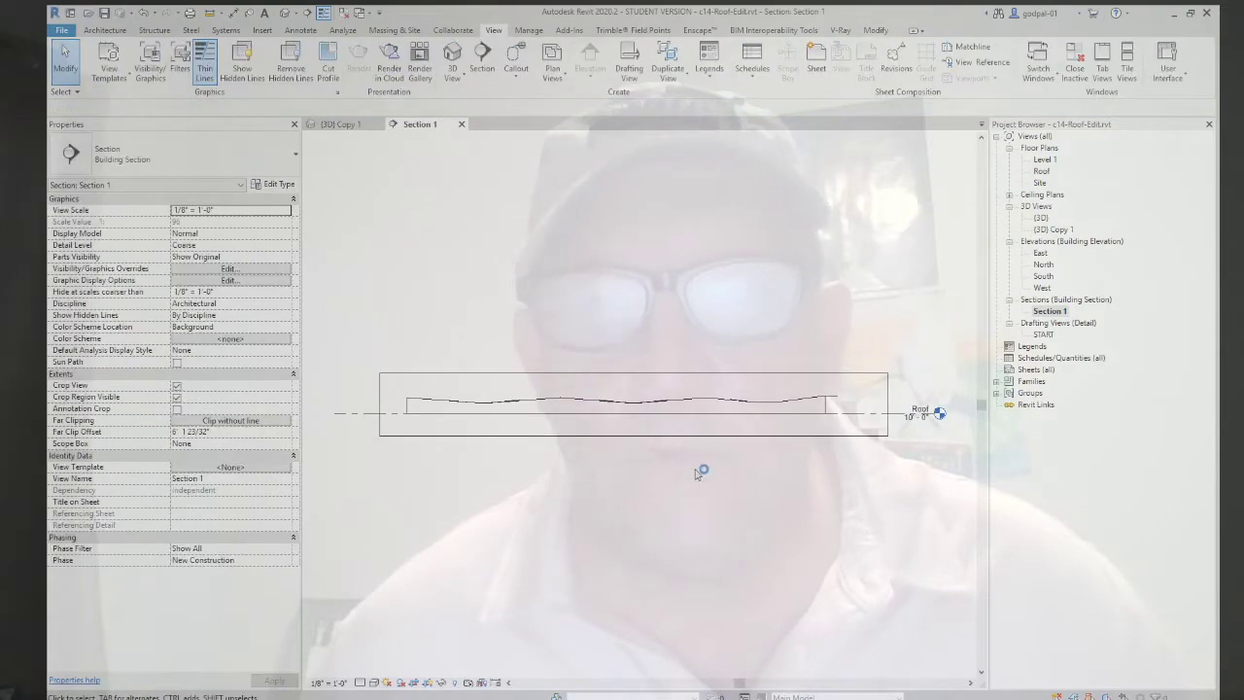
{"action": "left_click", "coordinate": [373, 682]}
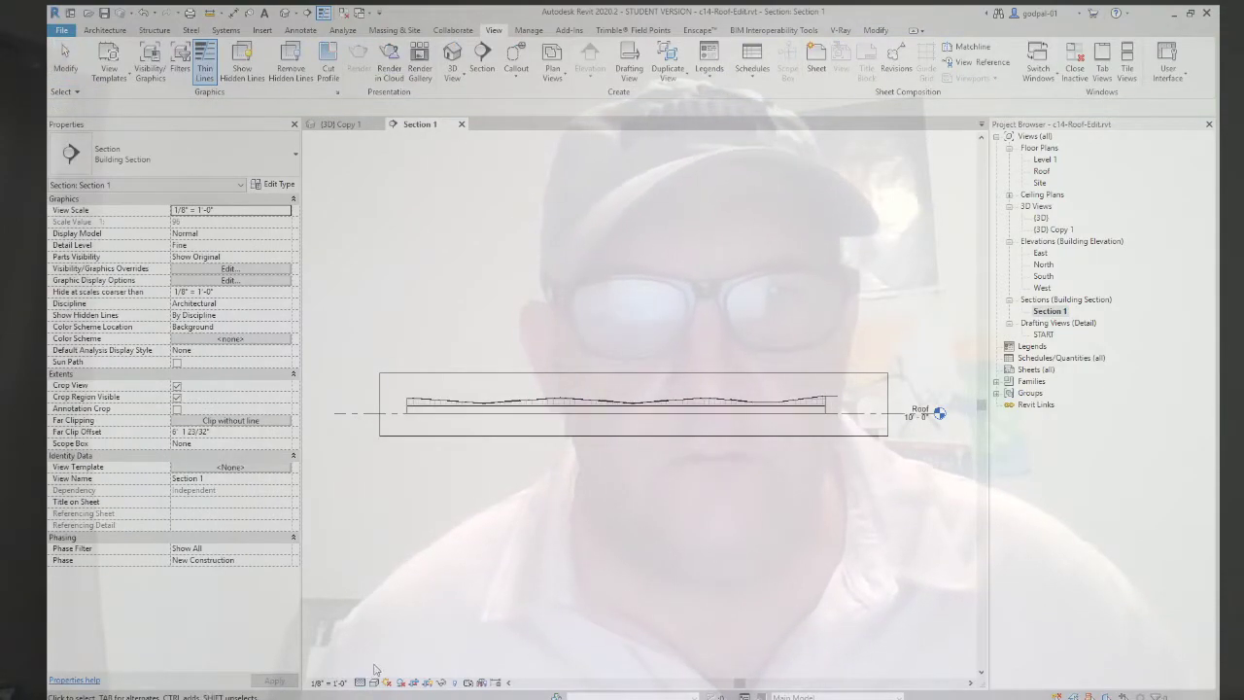
{"action": "left_click", "coordinate": [389, 631]}
{"action": "scroll", "coordinate": [826, 389], "scroll_direction": "up", "scroll_amount": 2}
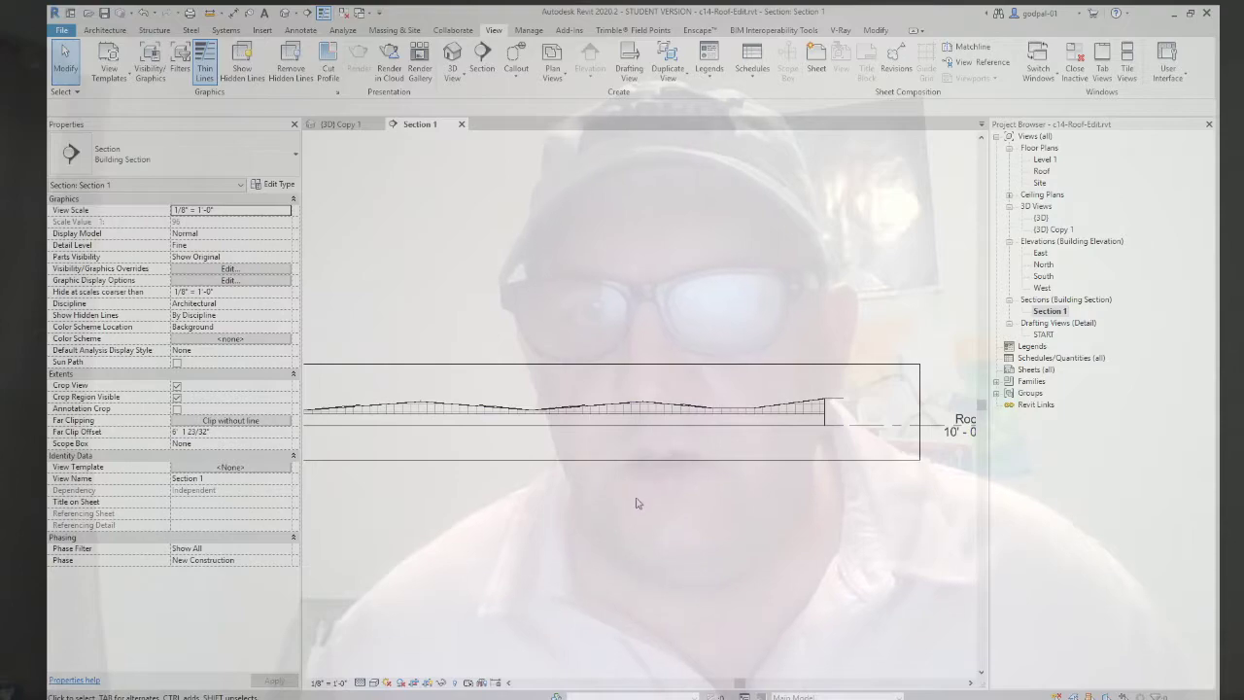
{"action": "middle_click_drag", "start_coordinate": [636, 502], "coordinate": [828, 507]}
Step: Select the roof in the section to show its raised points, then deselect it
{"action": "left_click", "coordinate": [411, 428]}
{"action": "scroll", "coordinate": [411, 428], "scroll_direction": "up", "scroll_amount": 1}
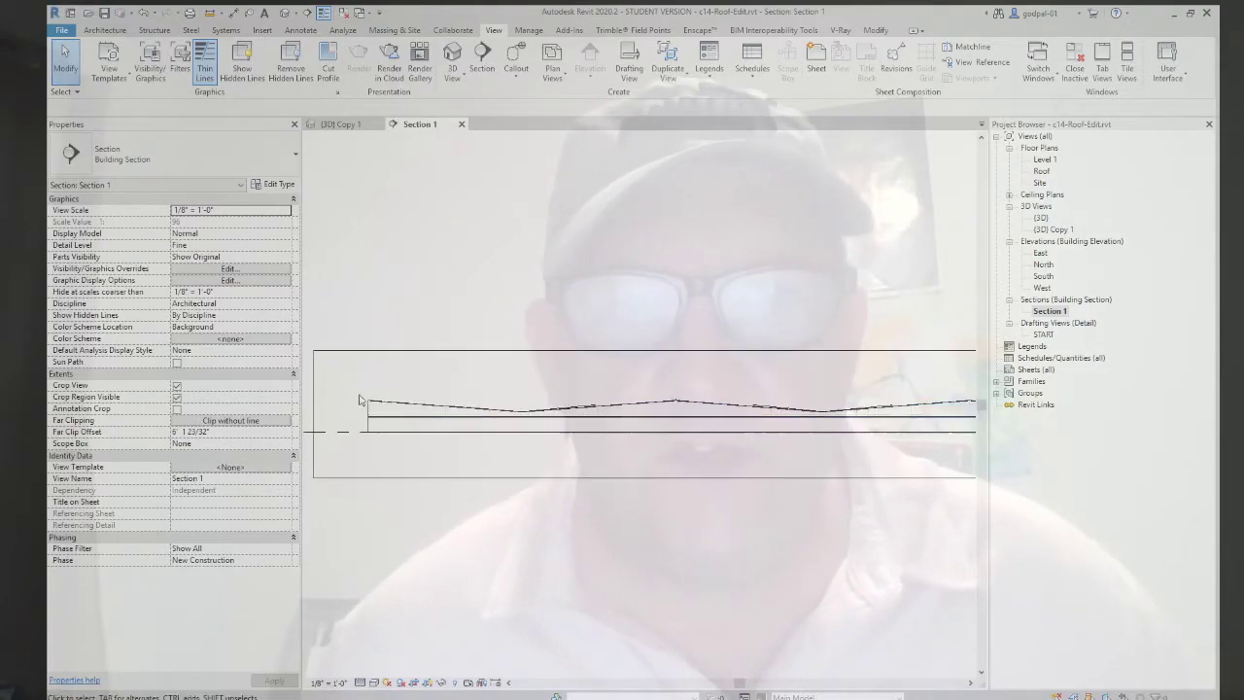
{"action": "left_click", "coordinate": [720, 379]}
{"action": "left_click", "coordinate": [709, 407]}
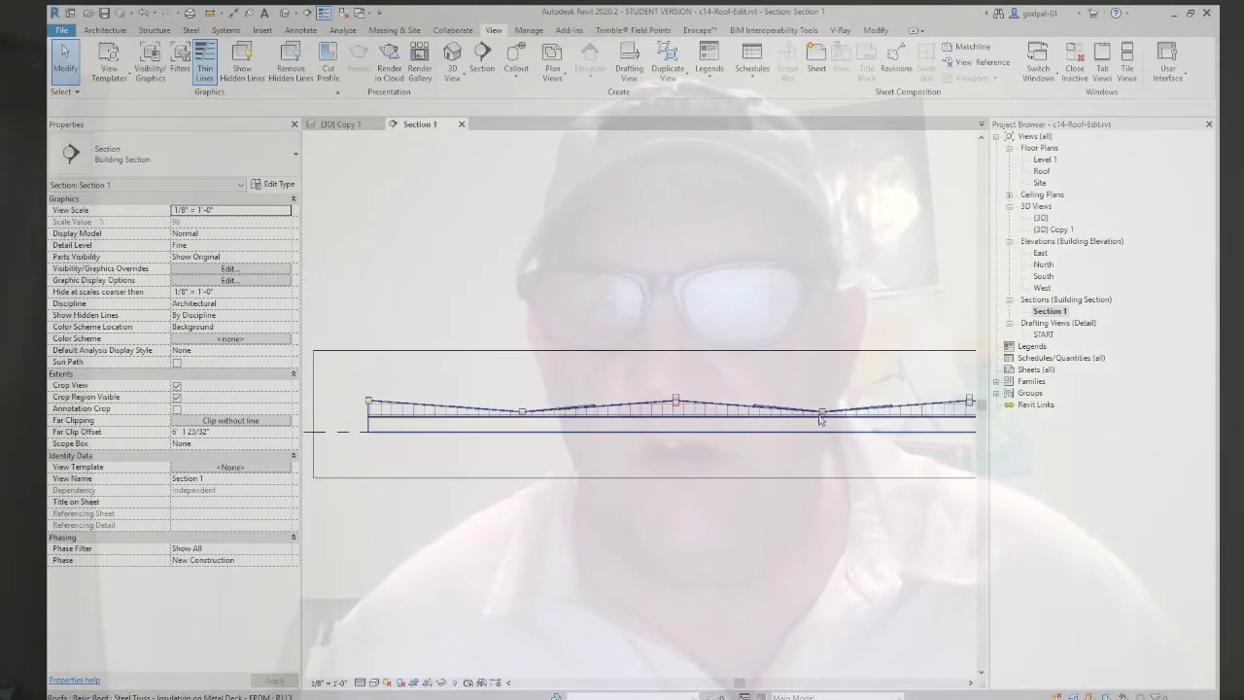
{"action": "scroll", "coordinate": [677, 442], "scroll_direction": "down", "scroll_amount": 2}
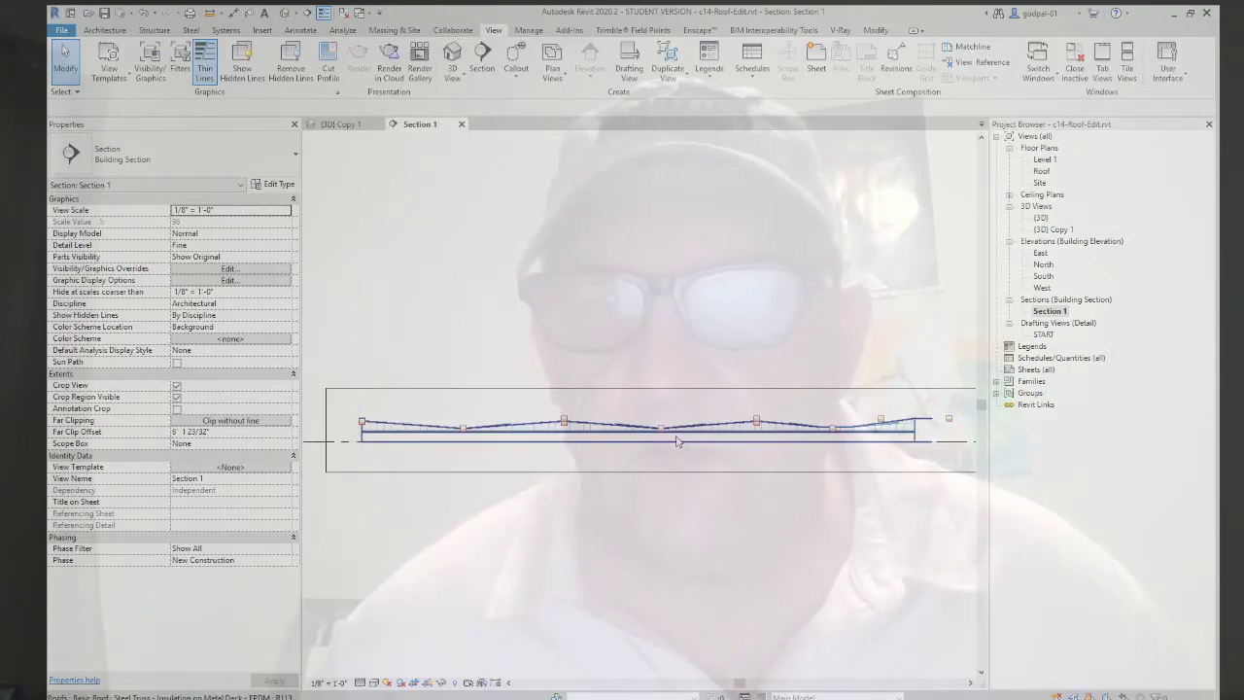
{"action": "left_click", "coordinate": [693, 477]}
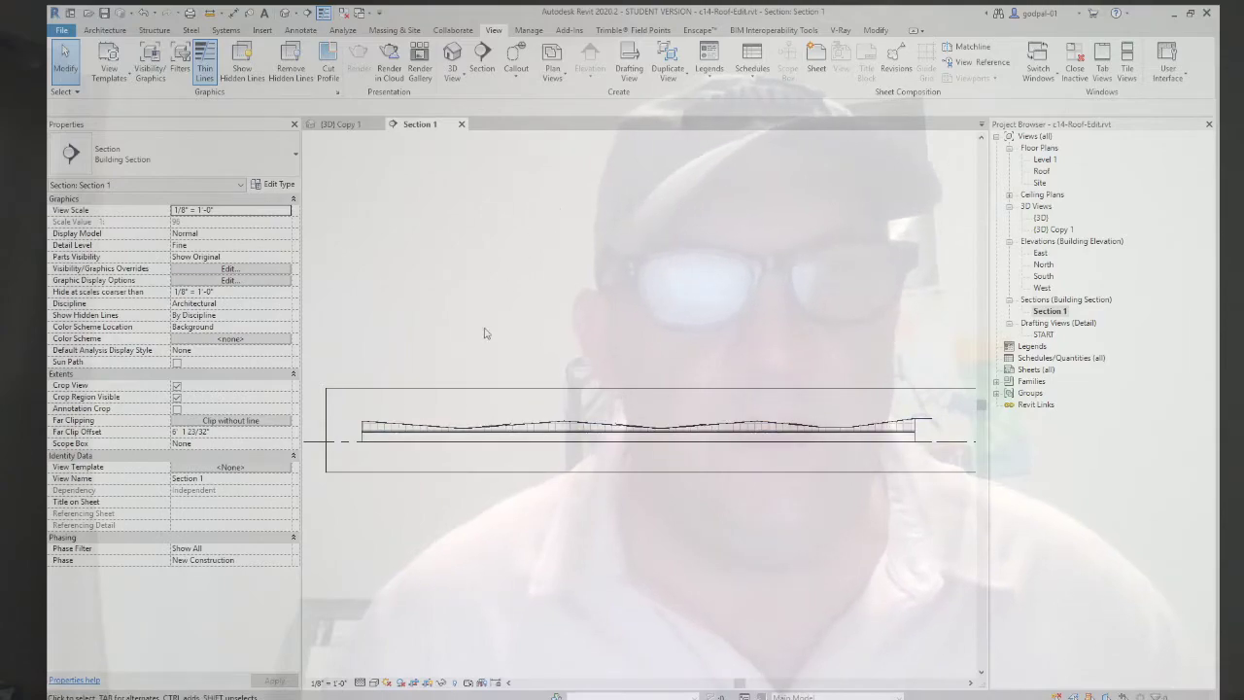
{"action": "left_click", "coordinate": [433, 426]}
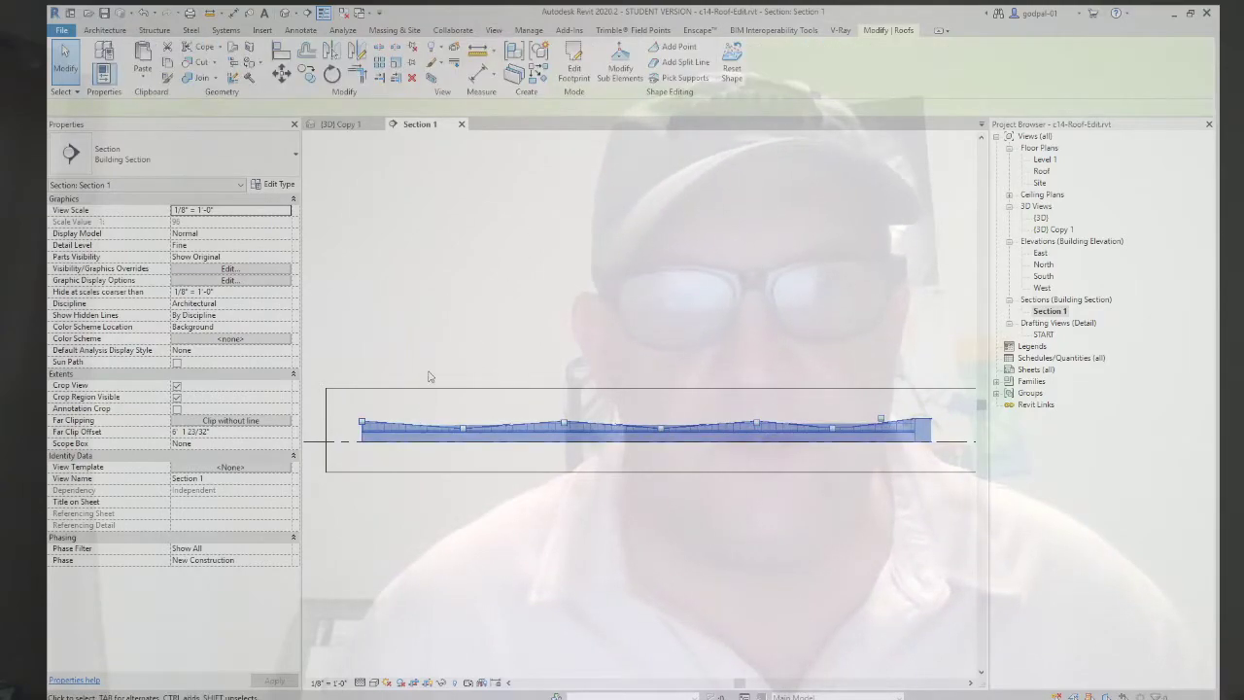
{"action": "left_click", "coordinate": [279, 185]}
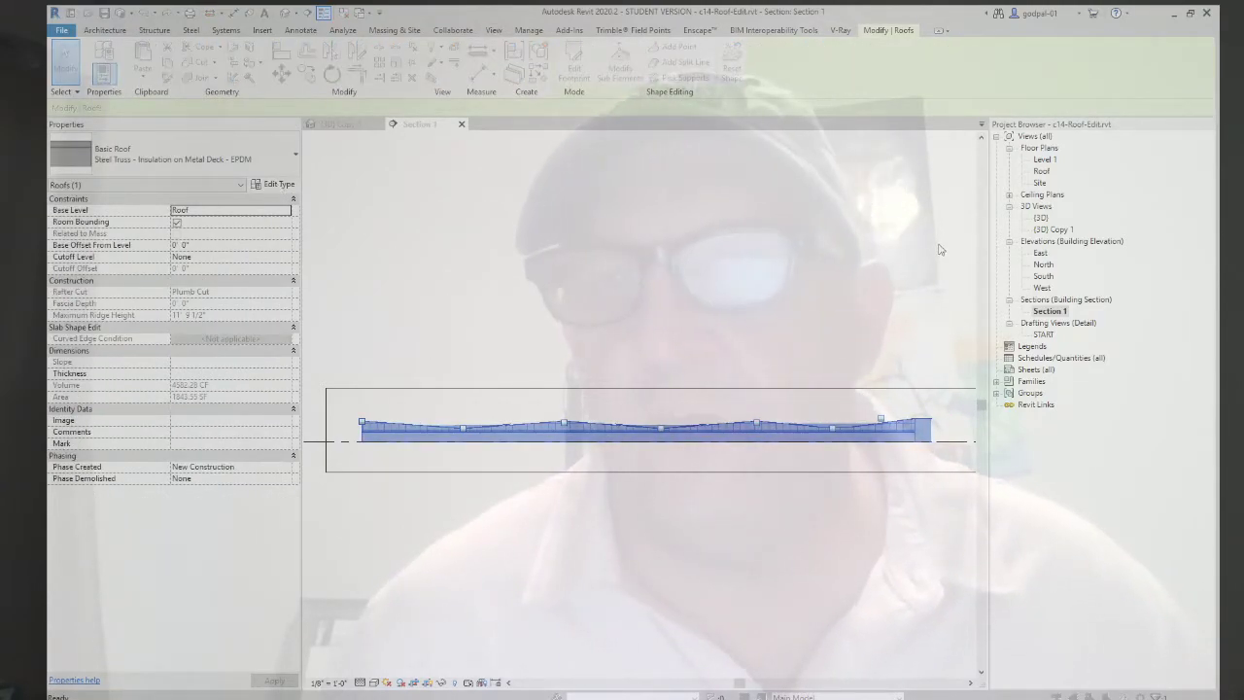